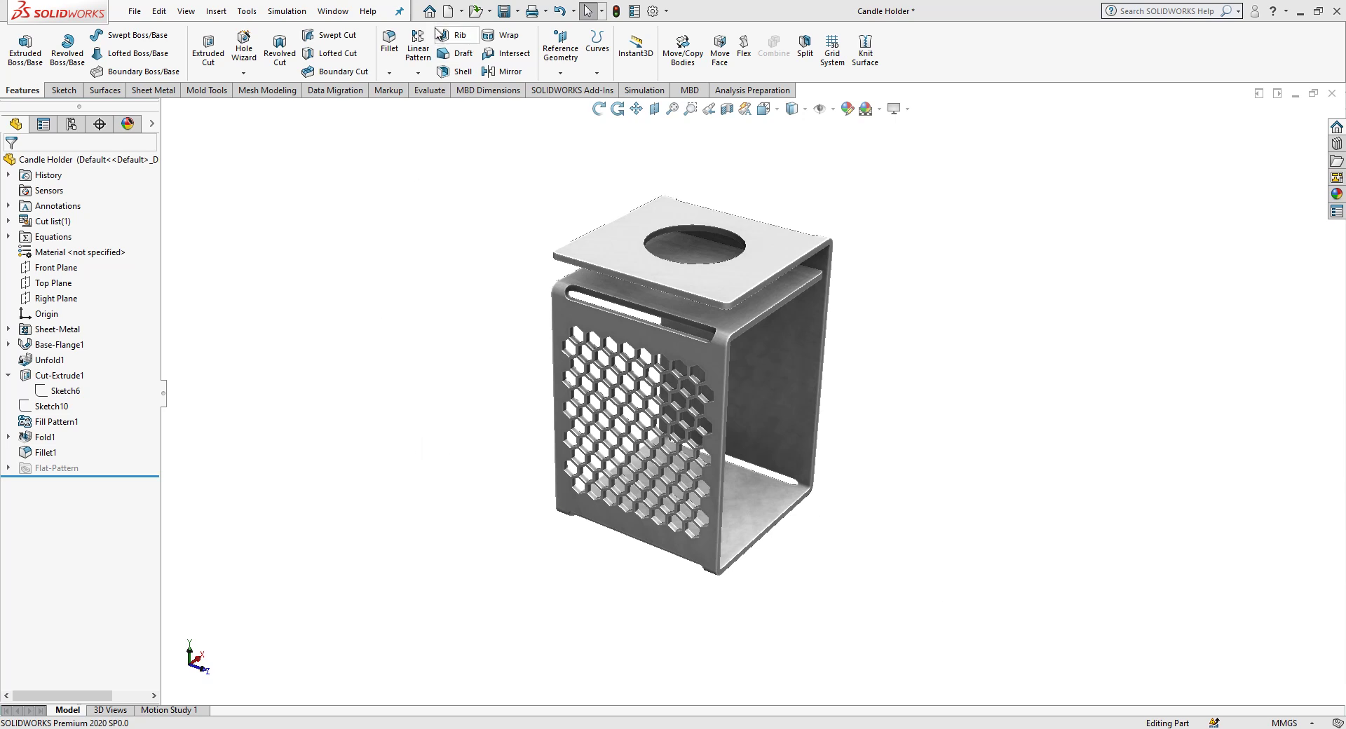
Step: Create a new blank Part document (Part3)
click(447, 10)
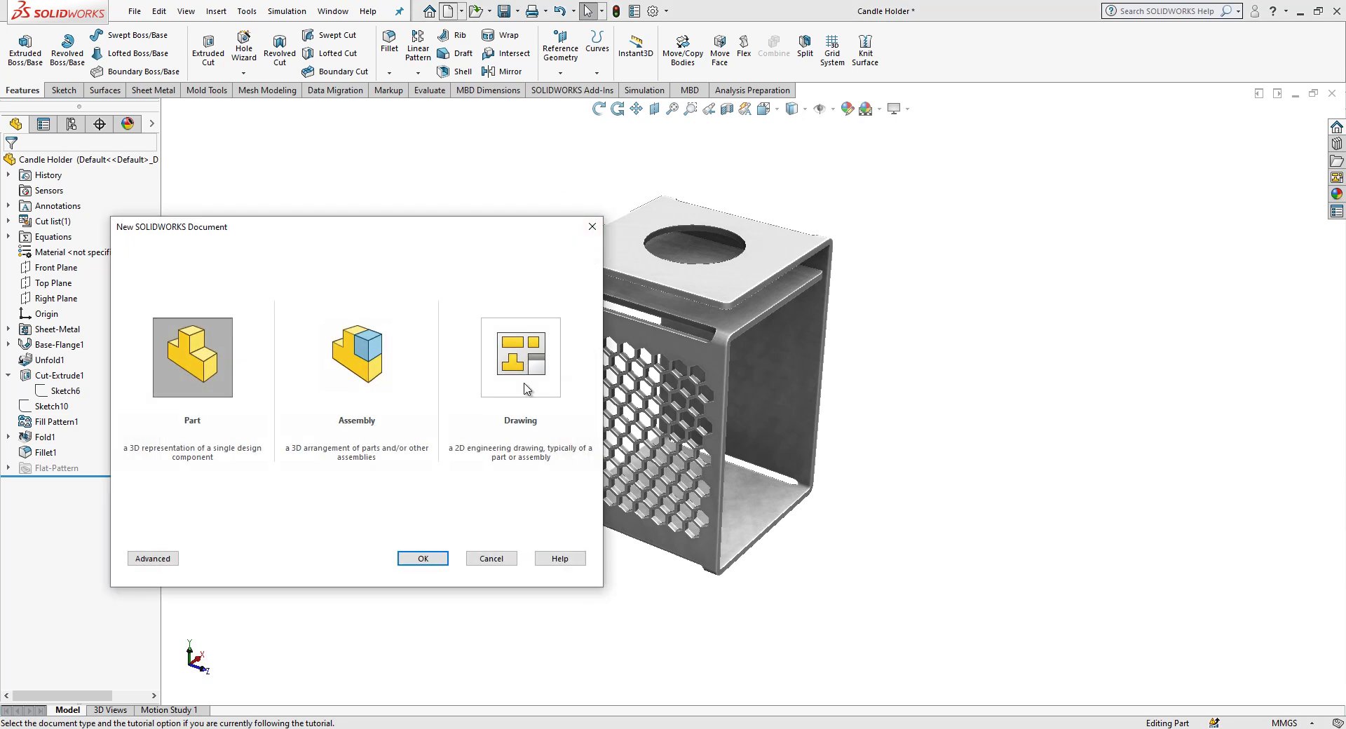
click(419, 557)
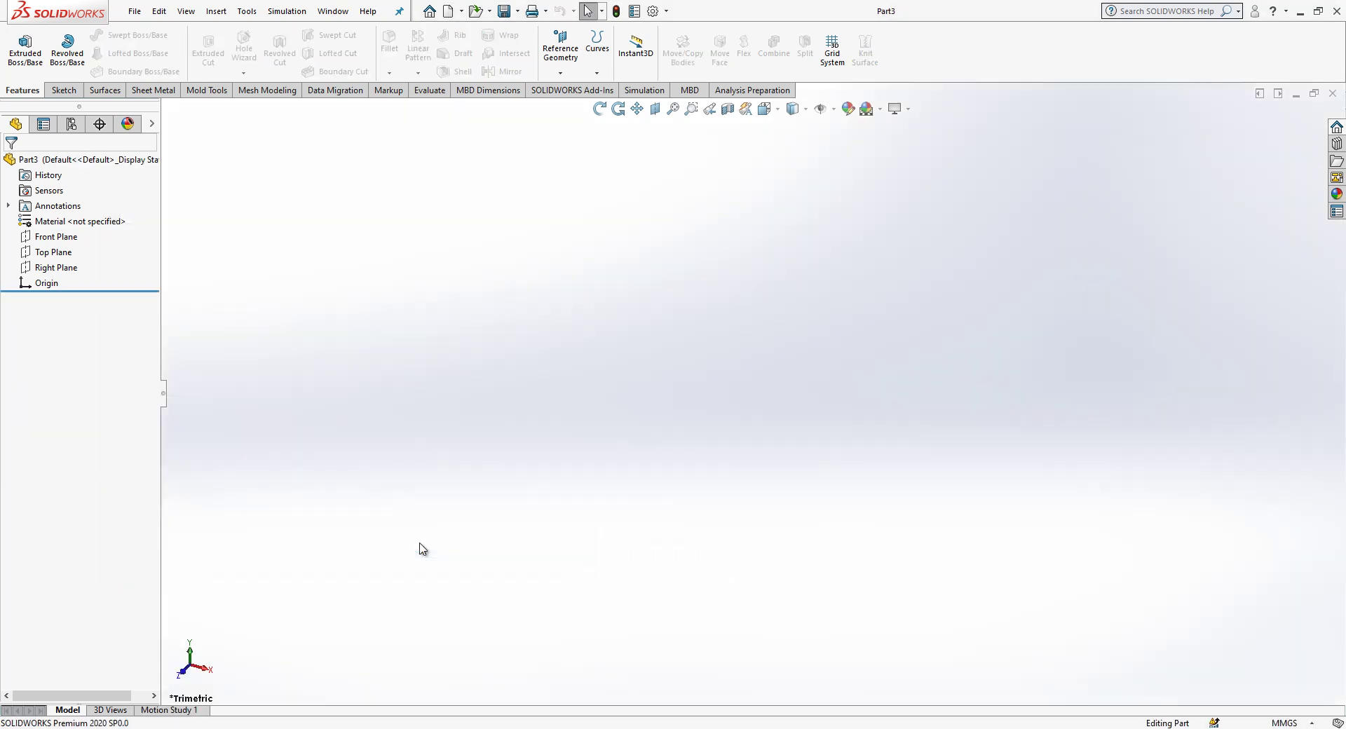
Step: Start a Front Plane sketch and draw the top, right and bottom lines from the origin
click(76, 238)
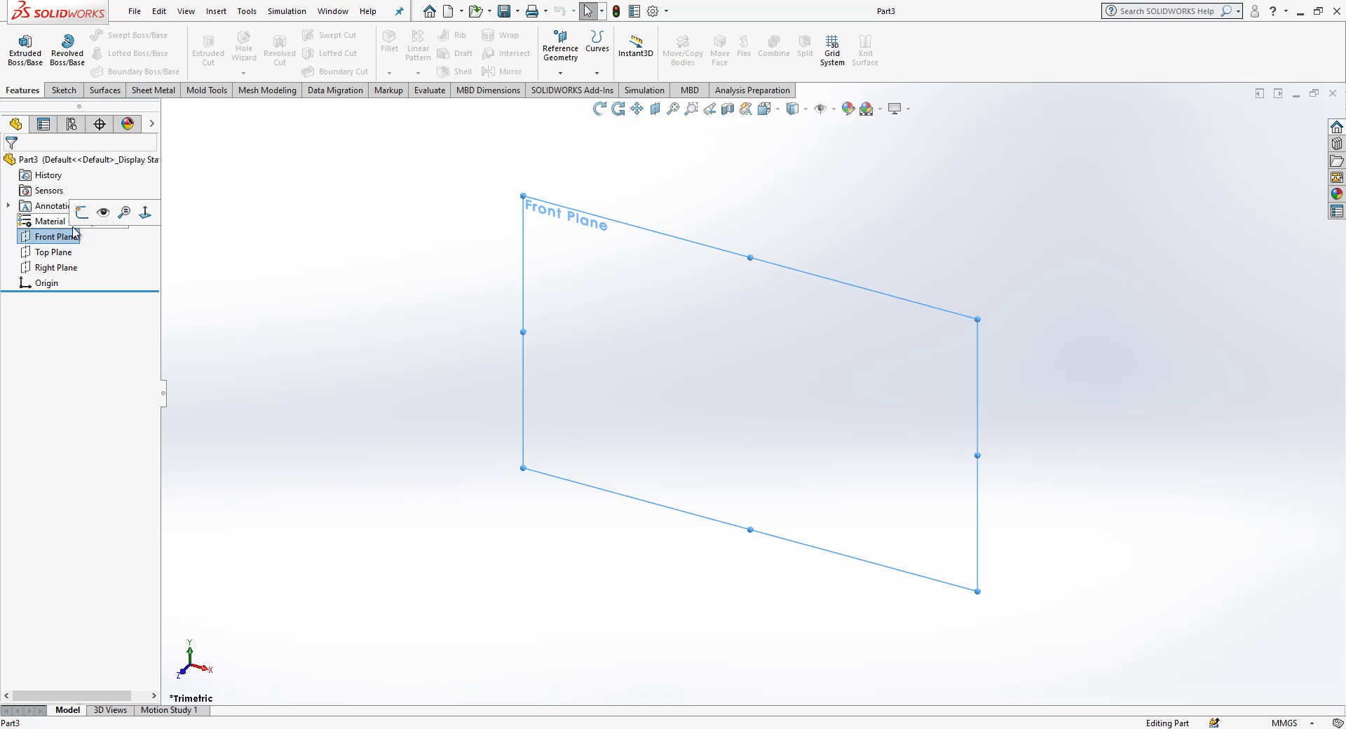
click(85, 213)
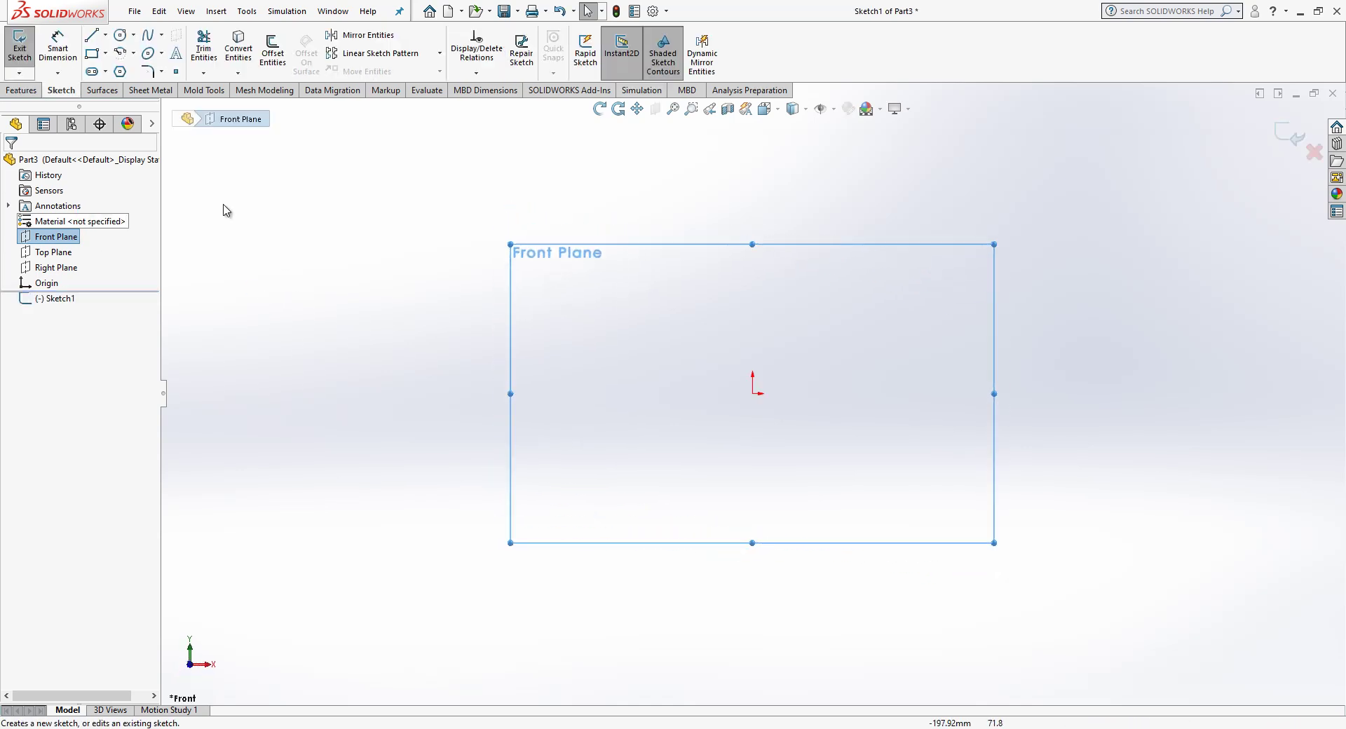
click(92, 39)
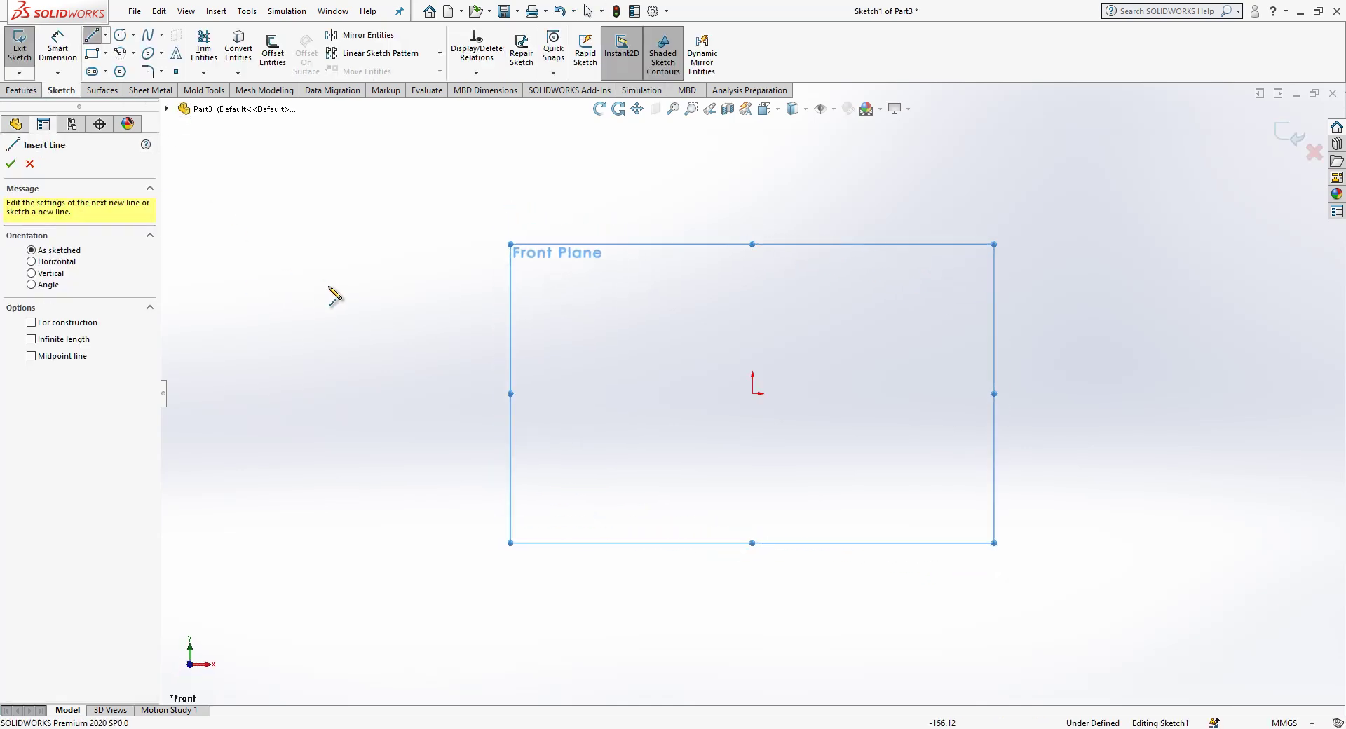
click(753, 393)
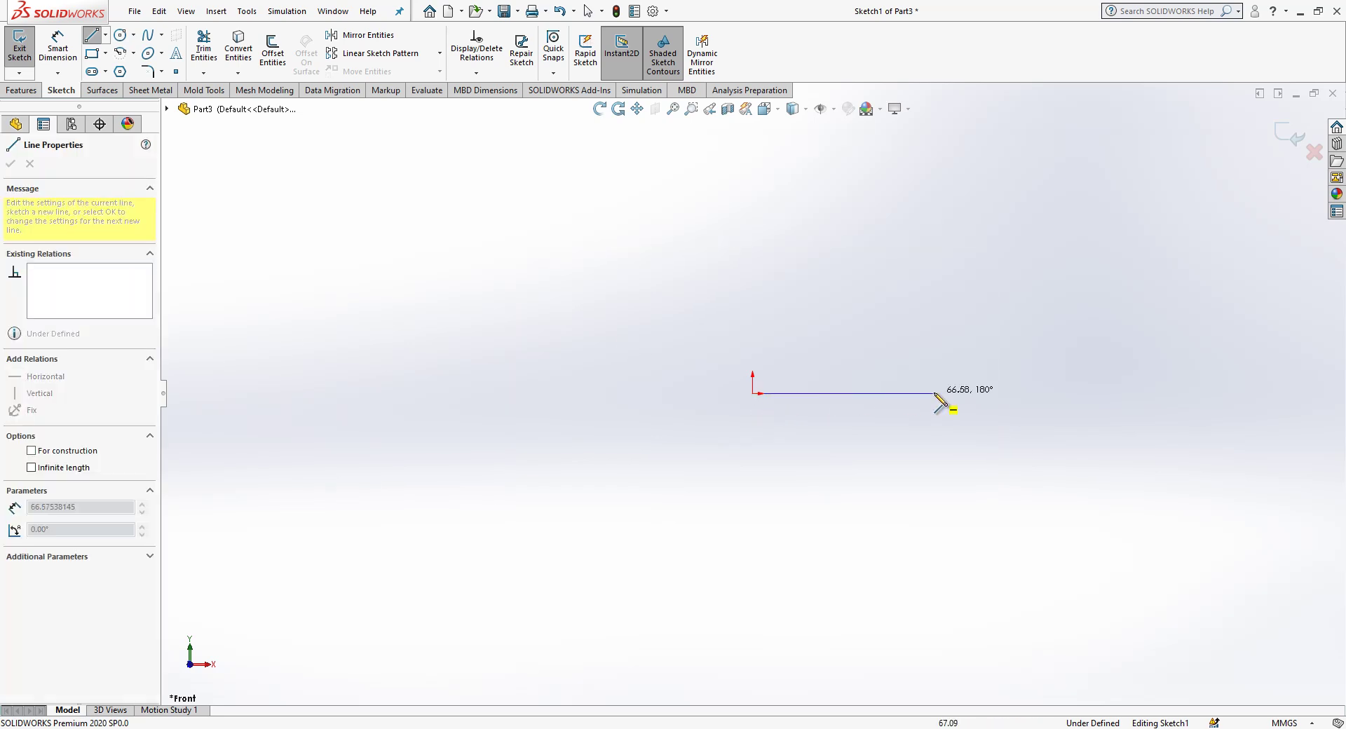
click(998, 393)
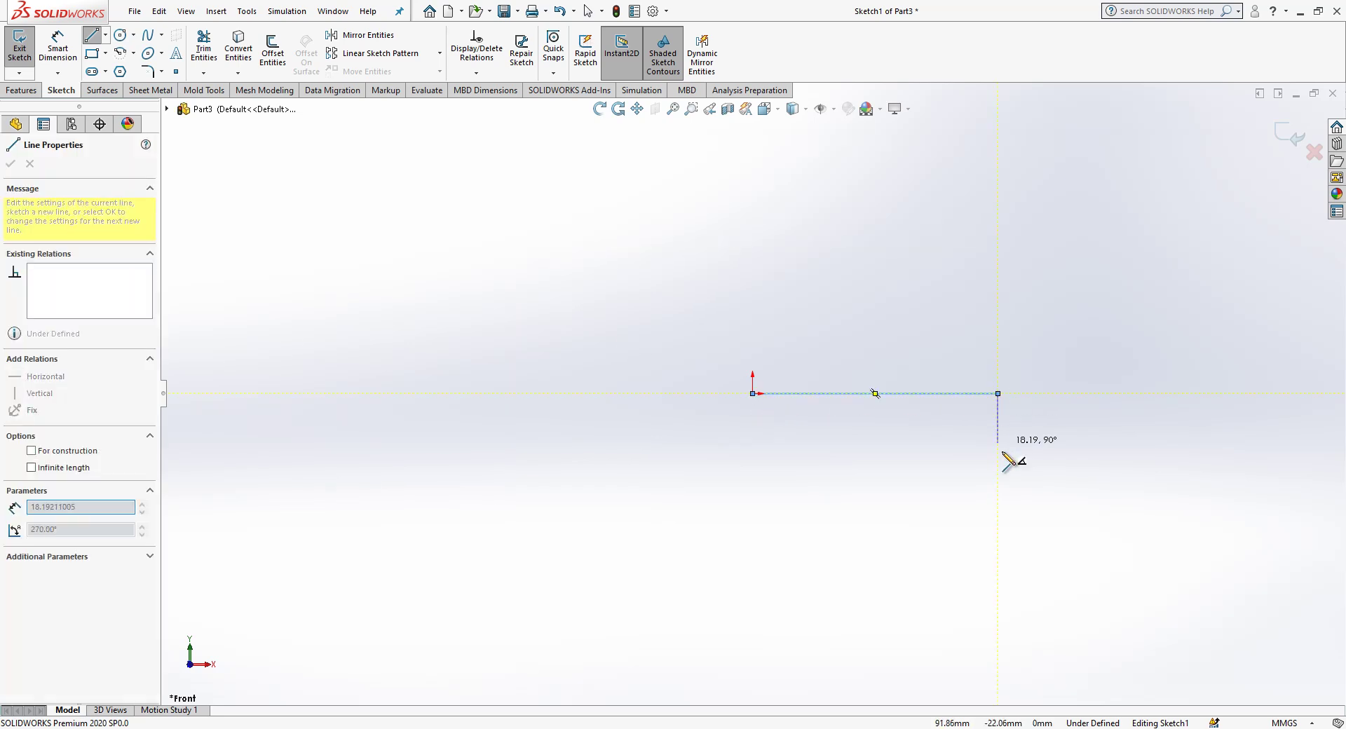
click(999, 655)
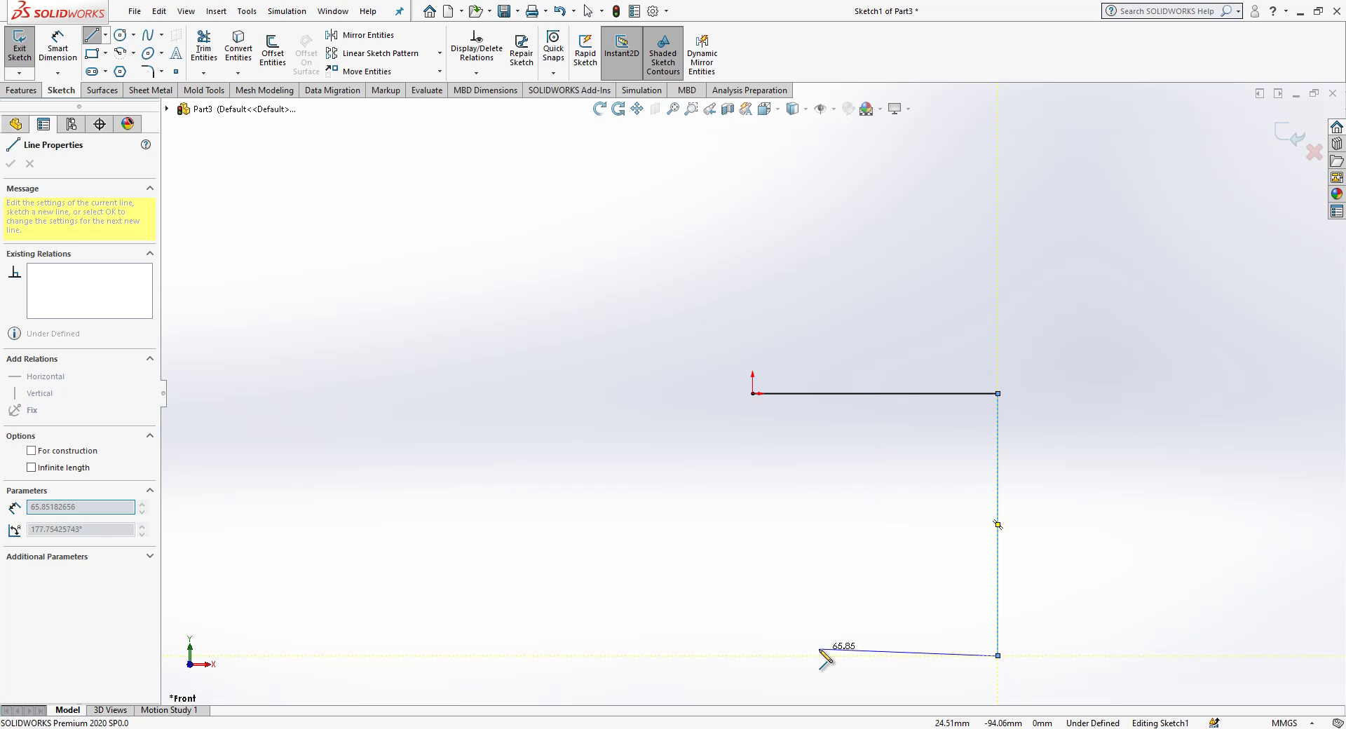
click(752, 655)
Step: Add the left side and a shorter inner line just below the top line
click(752, 434)
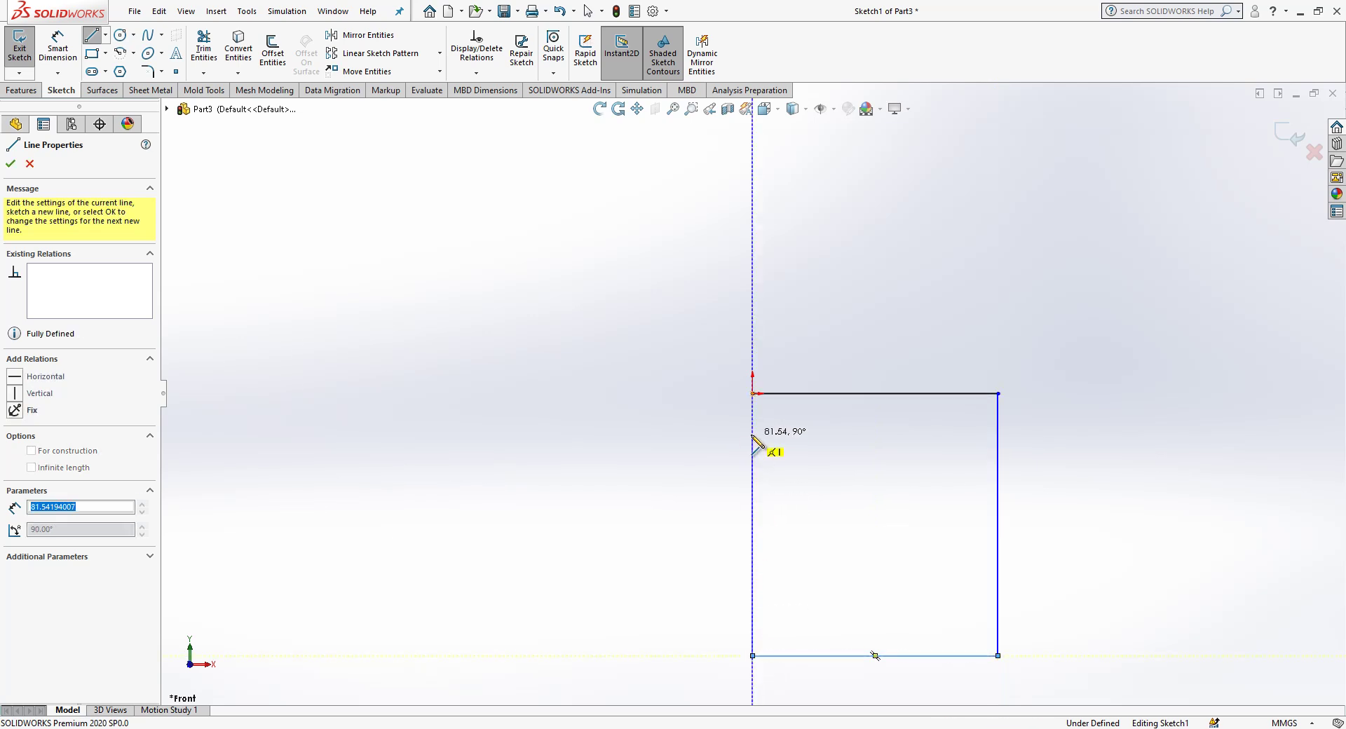
click(964, 435)
key(Escape)
scroll(864, 452, up, 2)
scroll(862, 452, down, 3)
click(57, 49)
Step: Dimension the top line to 60 and the right side to 90
click(700, 317)
click(698, 247)
text(60)
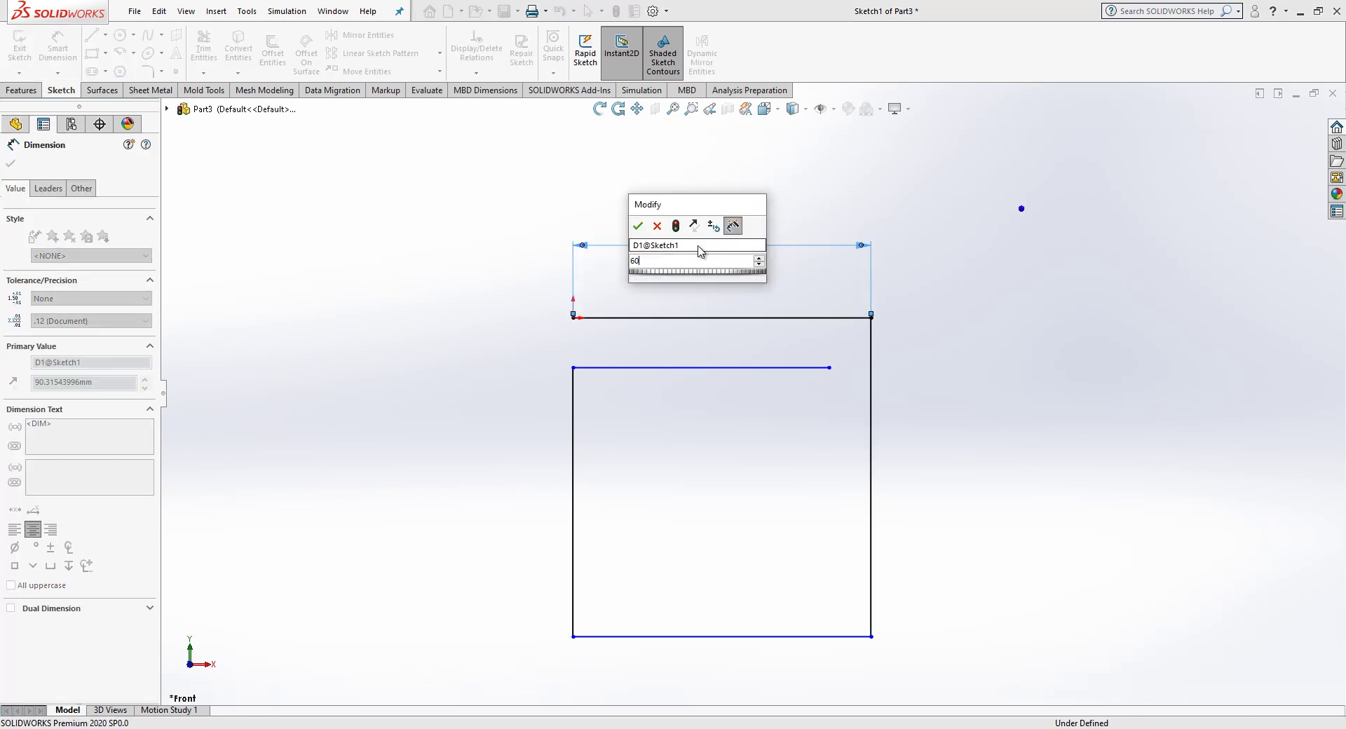
key(Return)
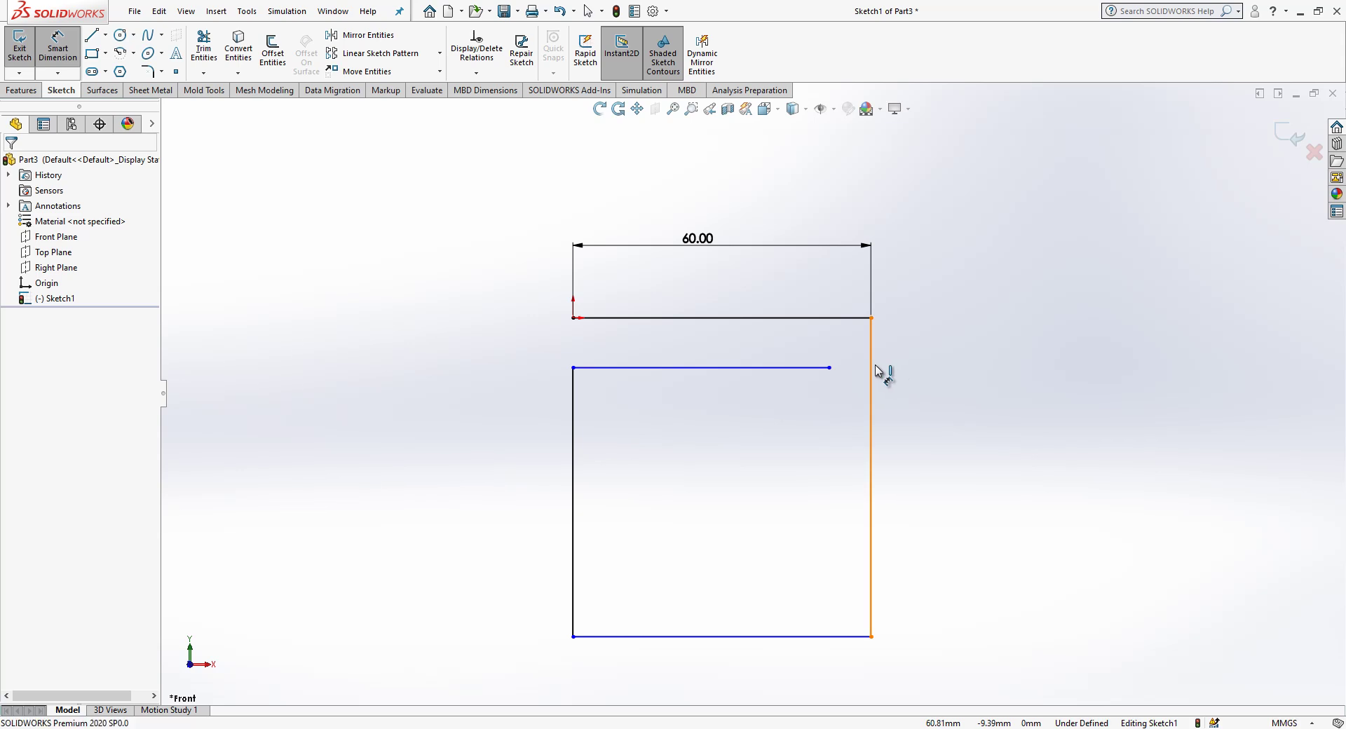
click(871, 372)
click(970, 410)
text(90)
key(Return)
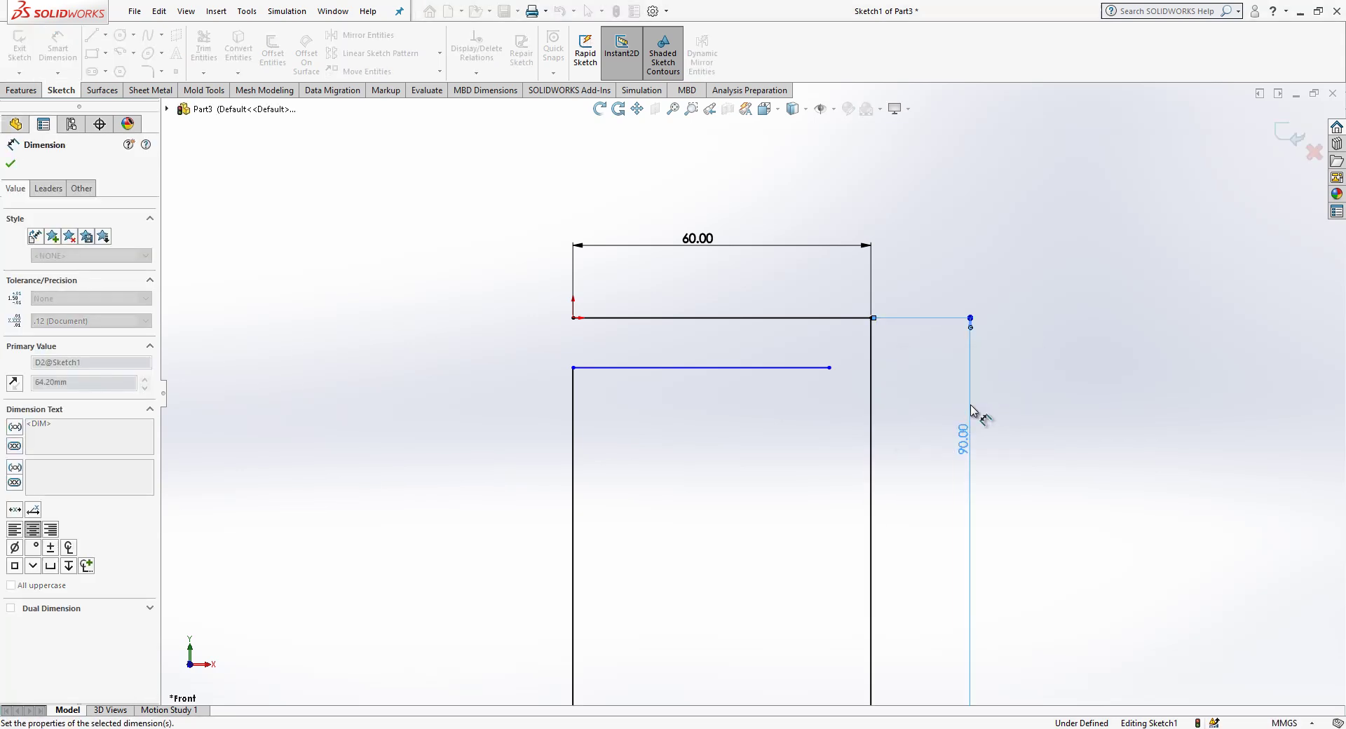
Step: Dimension the inner line 10 below the top and ending 4 short of the right side
click(757, 369)
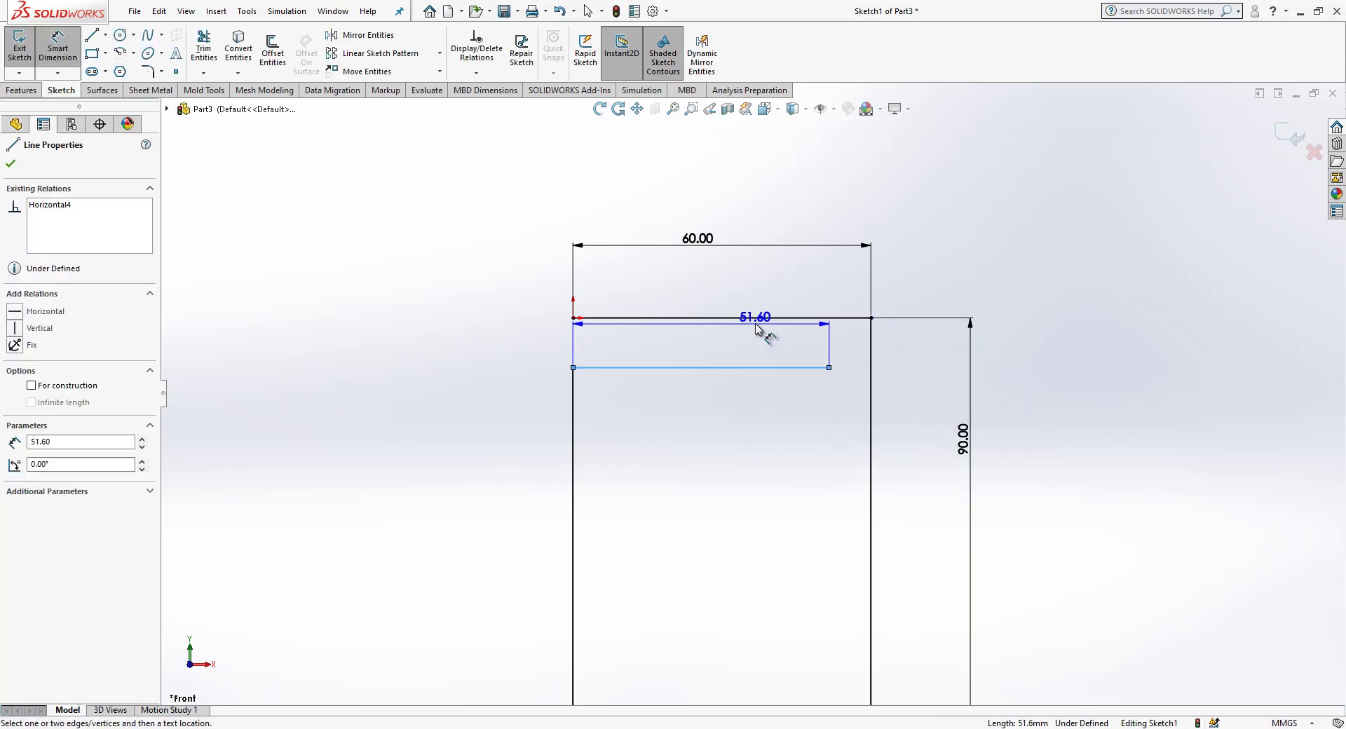
click(757, 319)
click(466, 345)
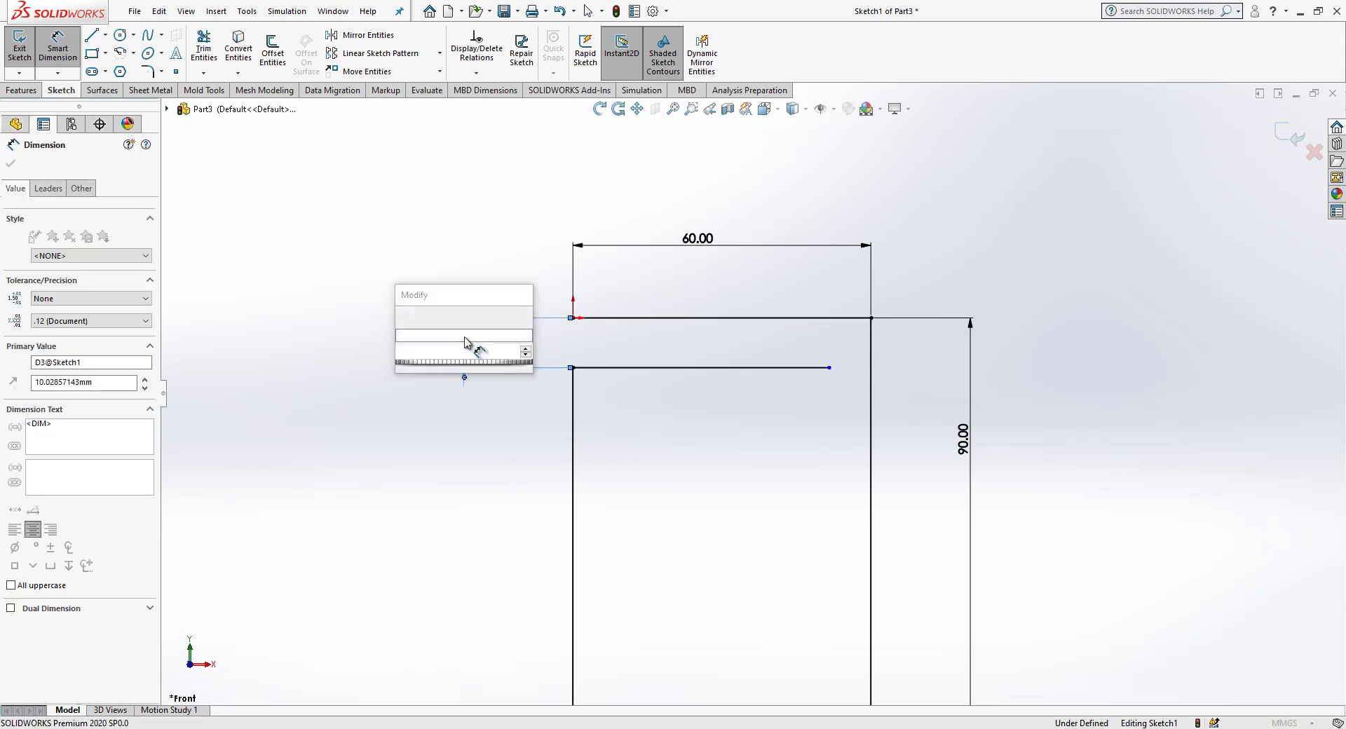
key(Return)
click(674, 442)
scroll(734, 430, up, 2)
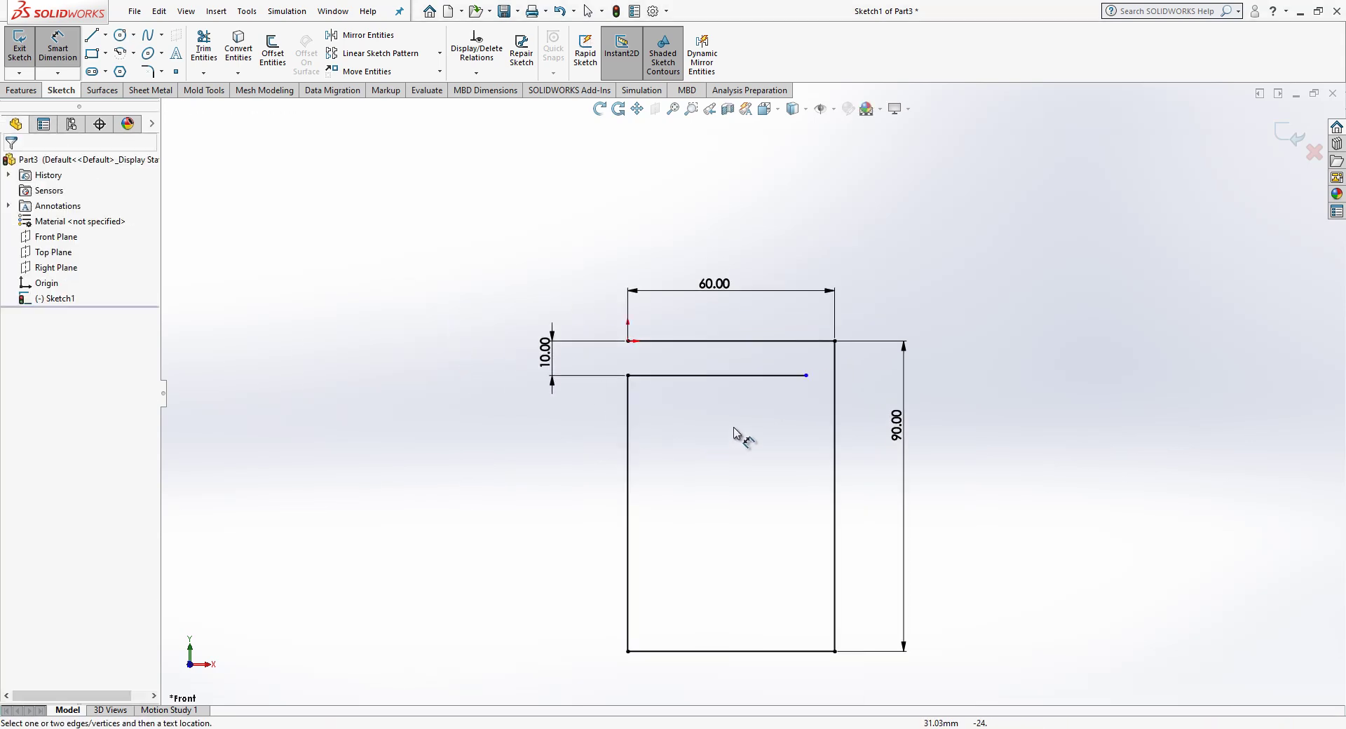
click(806, 376)
click(834, 398)
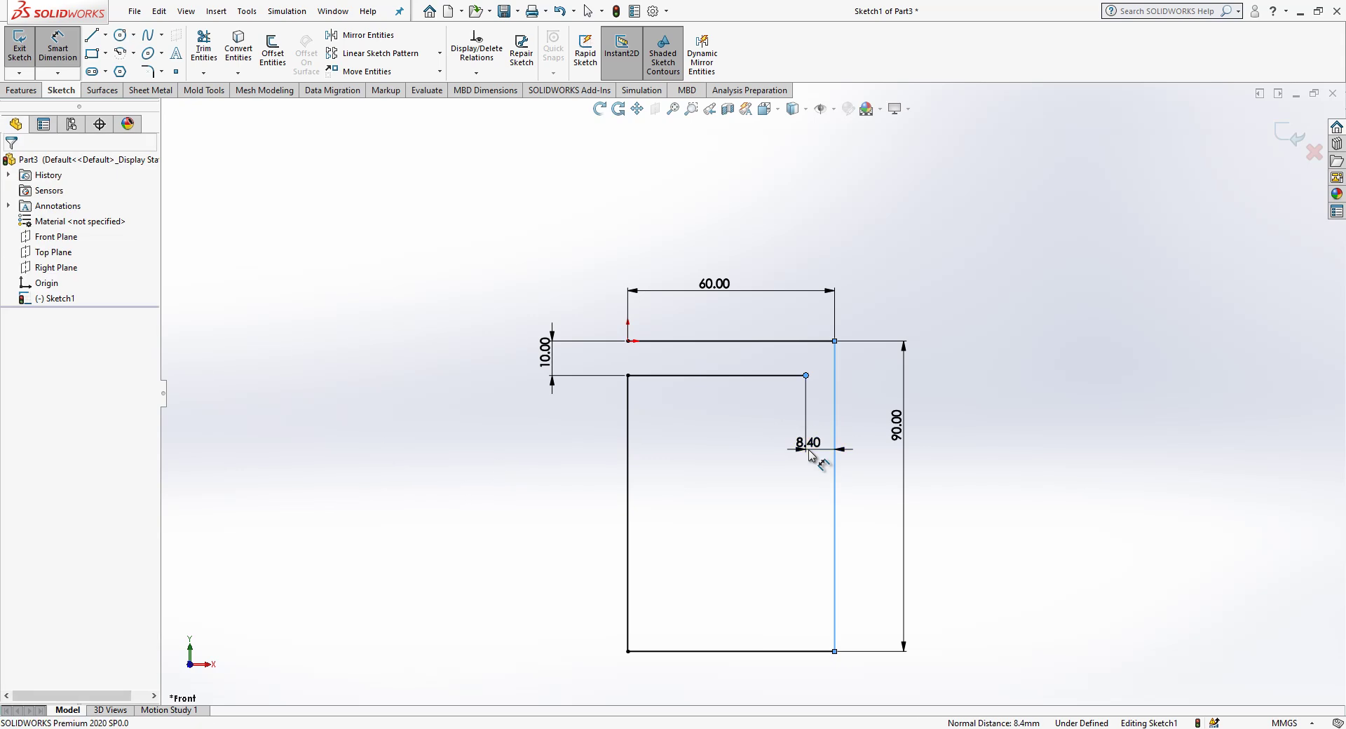
click(810, 450)
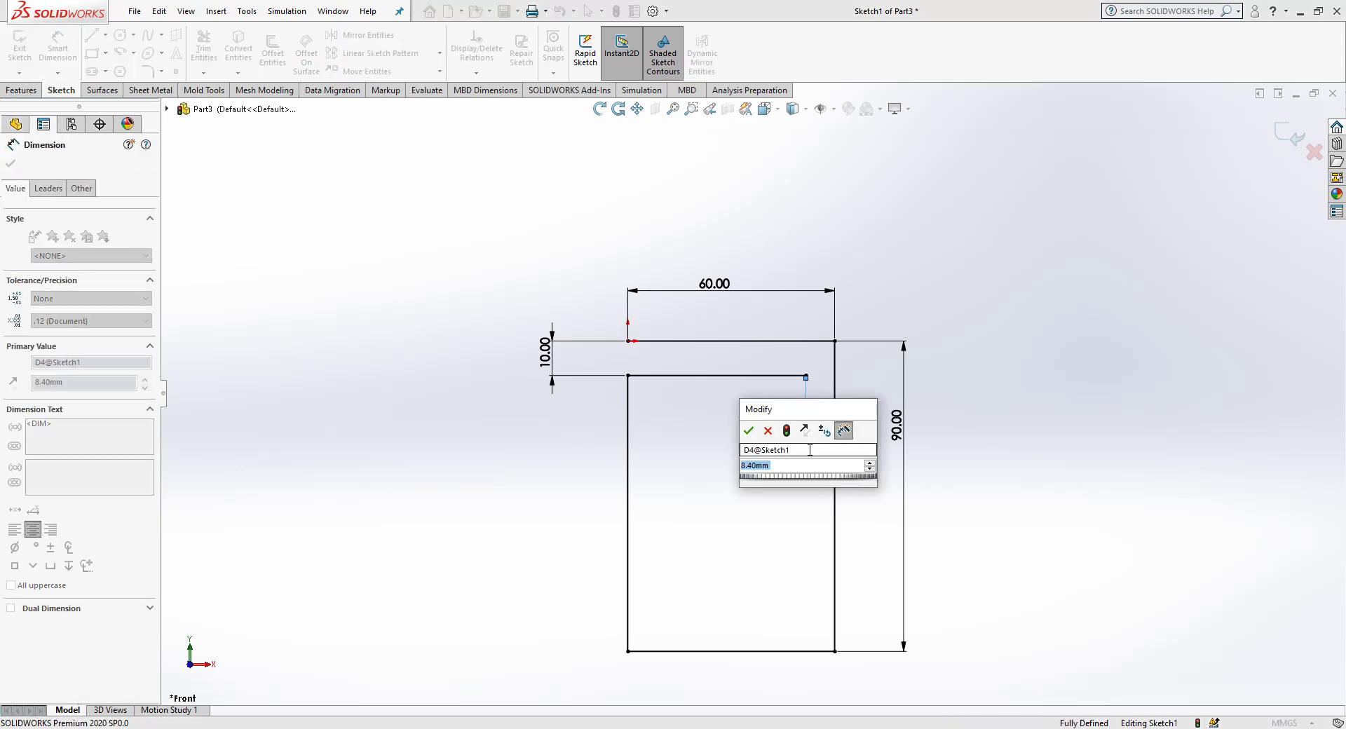
text(4)
key(Return)
click(1155, 288)
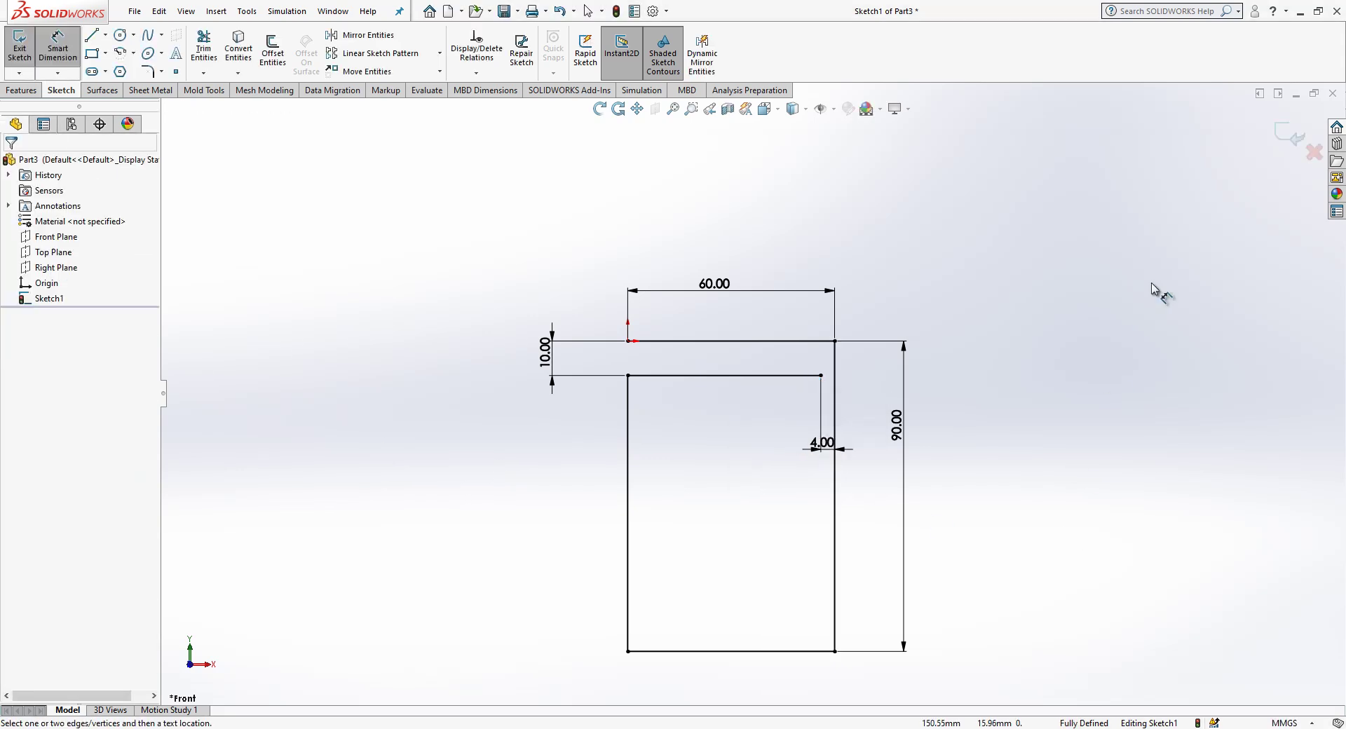
Step: Exit the sketch and make a Mid Plane base flange 60 mm deep
click(1290, 134)
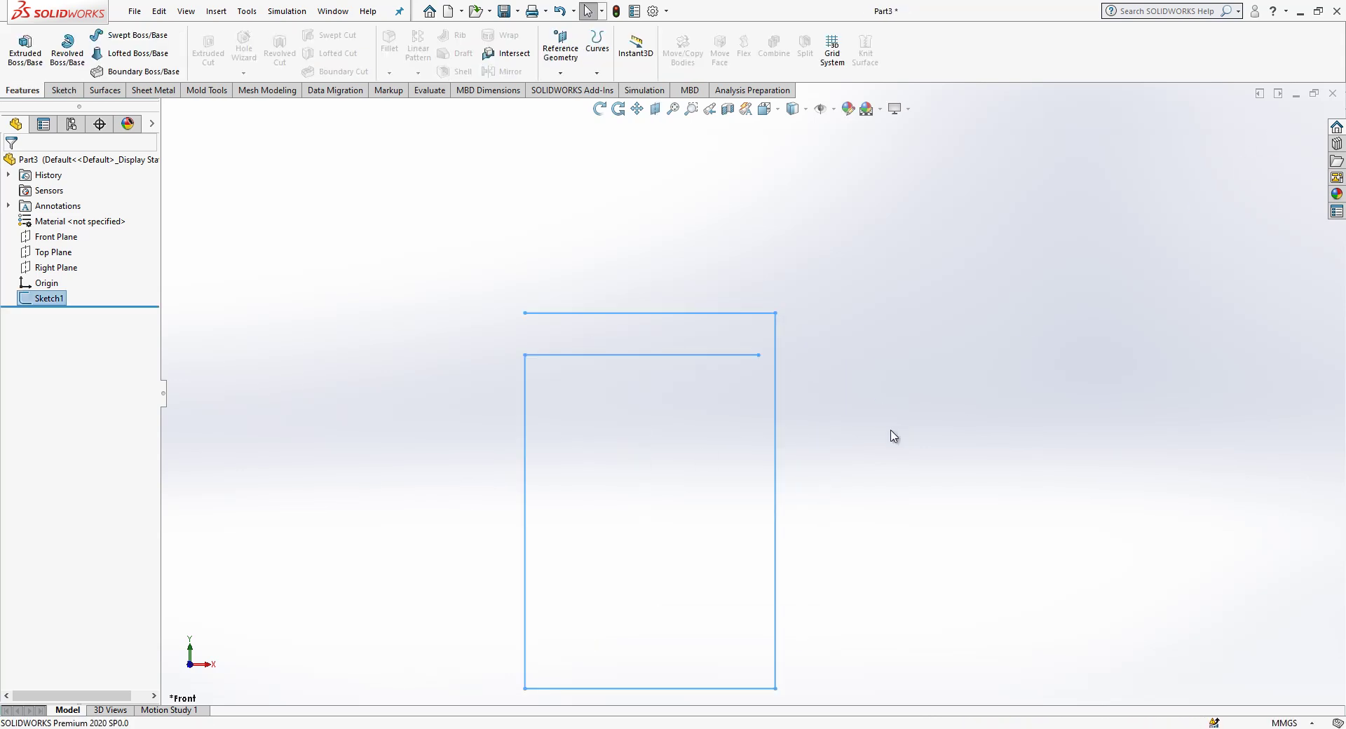
click(148, 91)
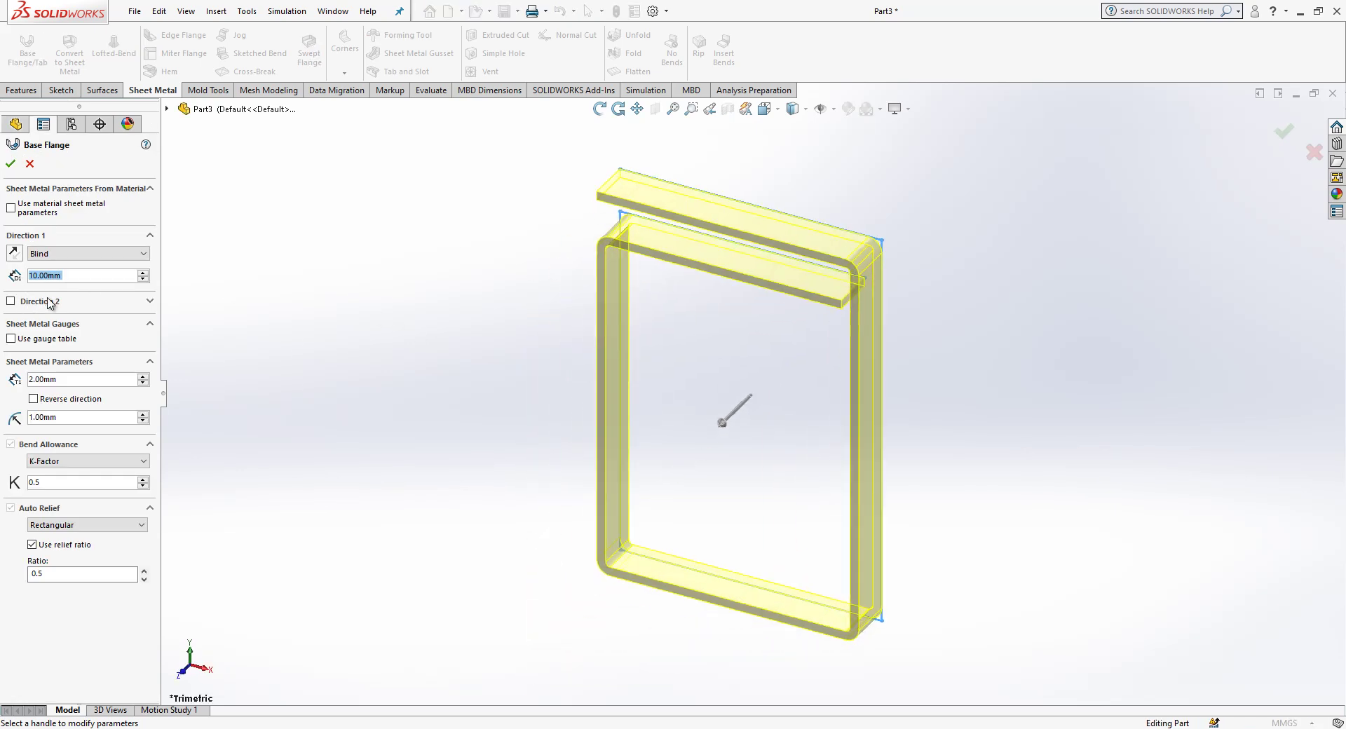
middle_drag(694, 298, 883, 296)
click(82, 254)
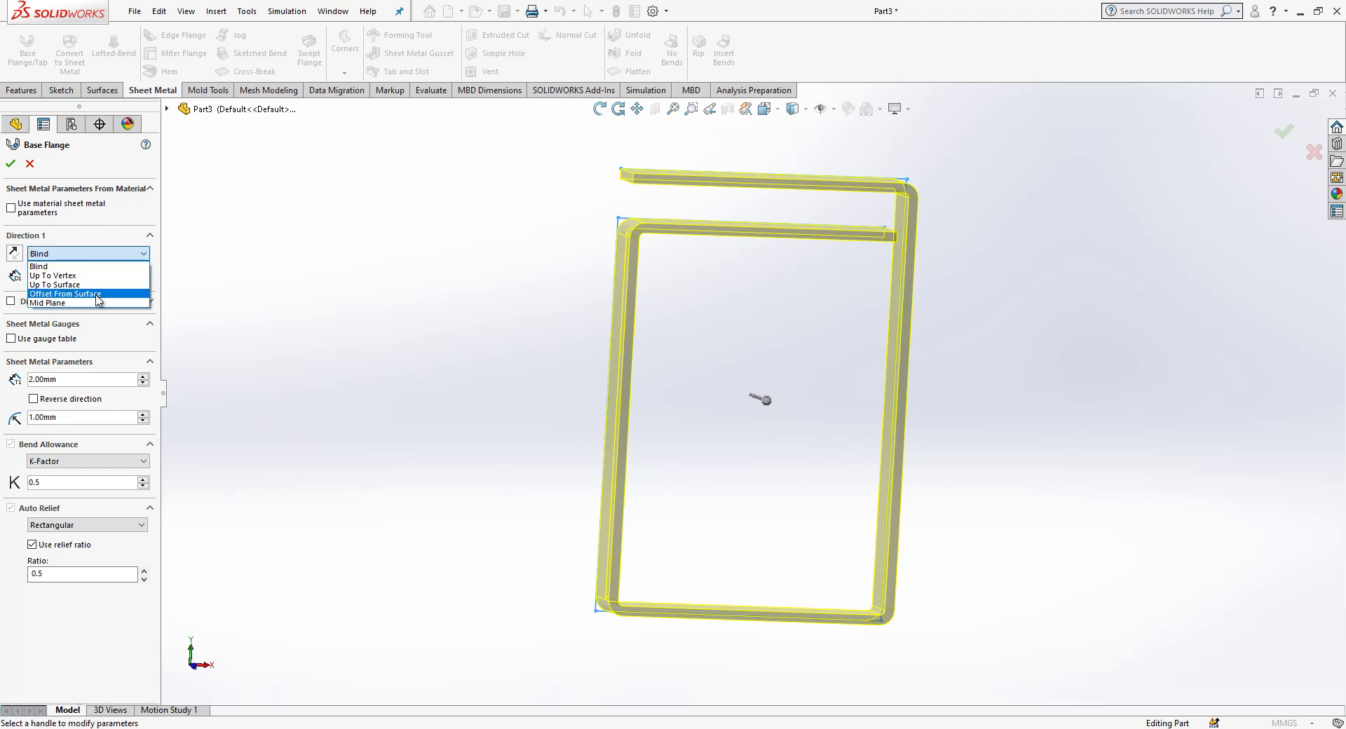
click(91, 300)
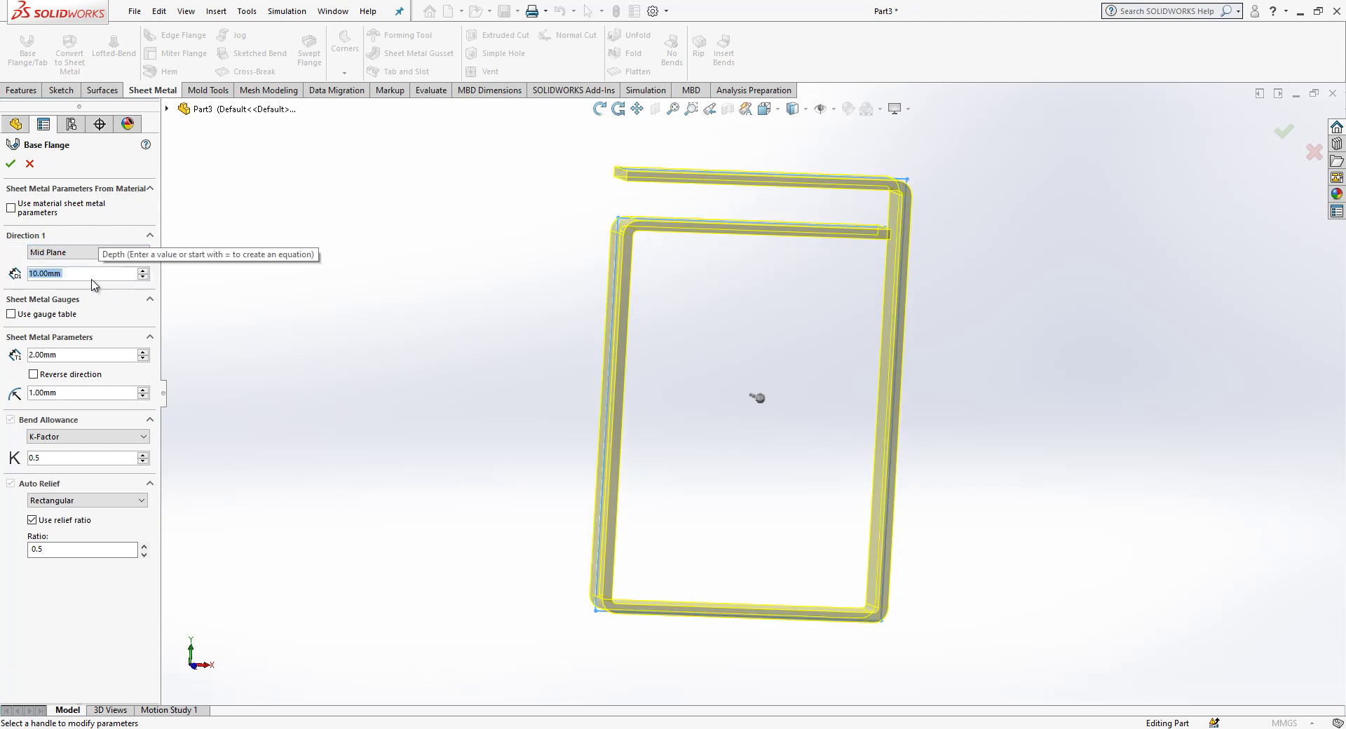
text(20)
key(BackSpace)
key(BackSpace)
text(60)
key(Return)
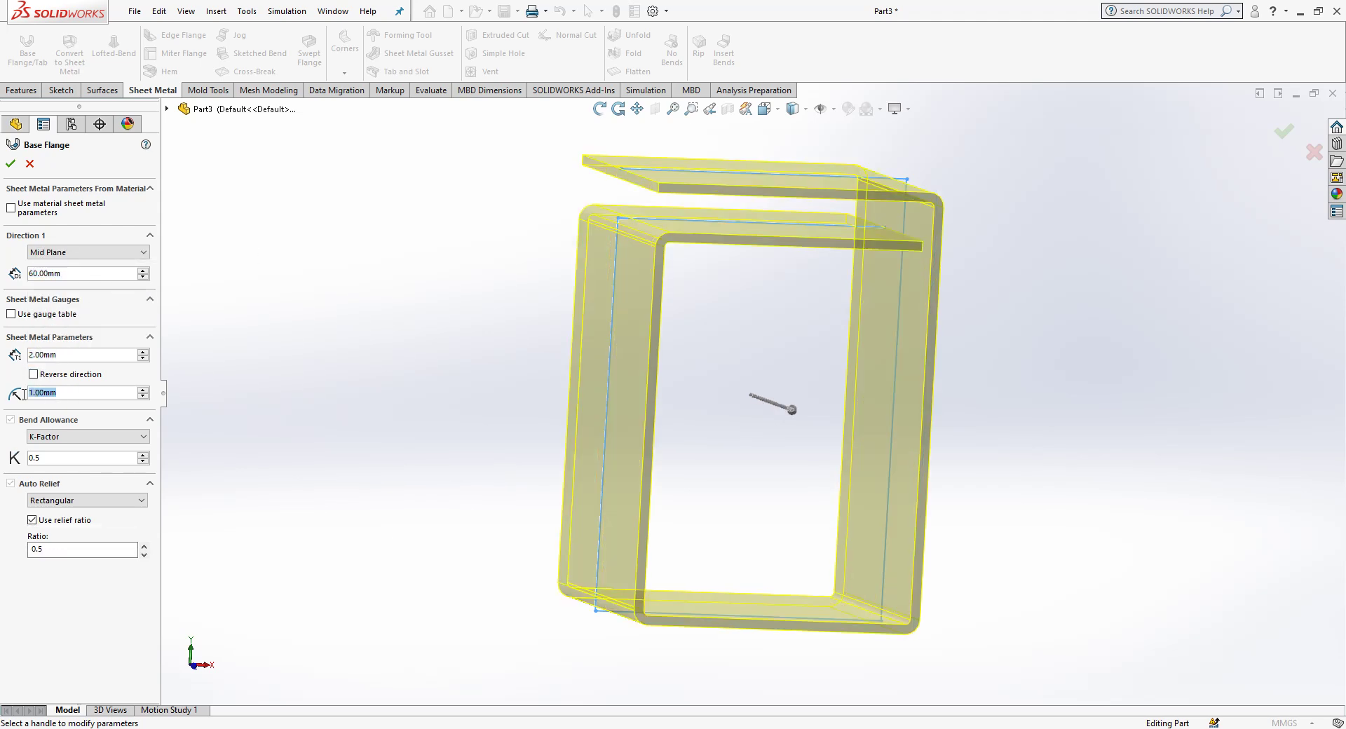
Step: Set the bend radius to 2 mm and accept the 2 mm-thick Base-Flange1
text(2)
key(Return)
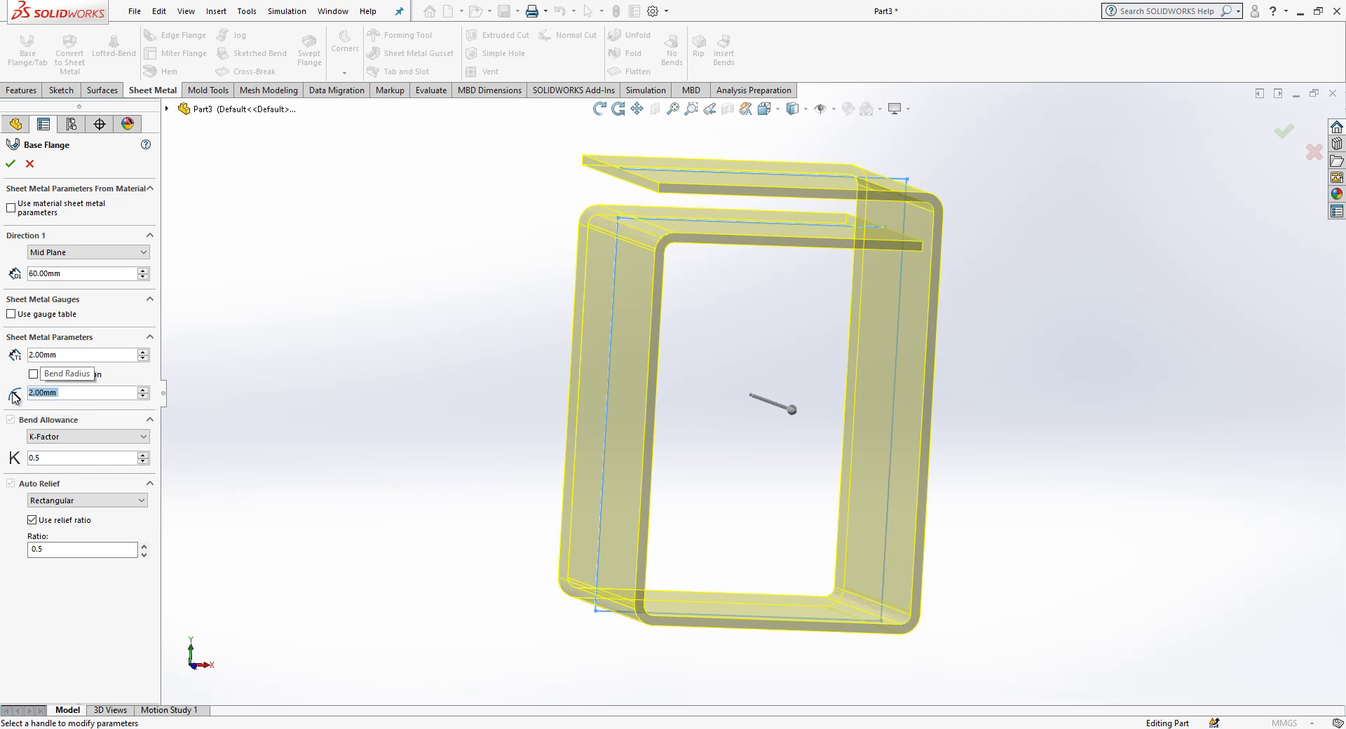
middle_drag(494, 447, 558, 506)
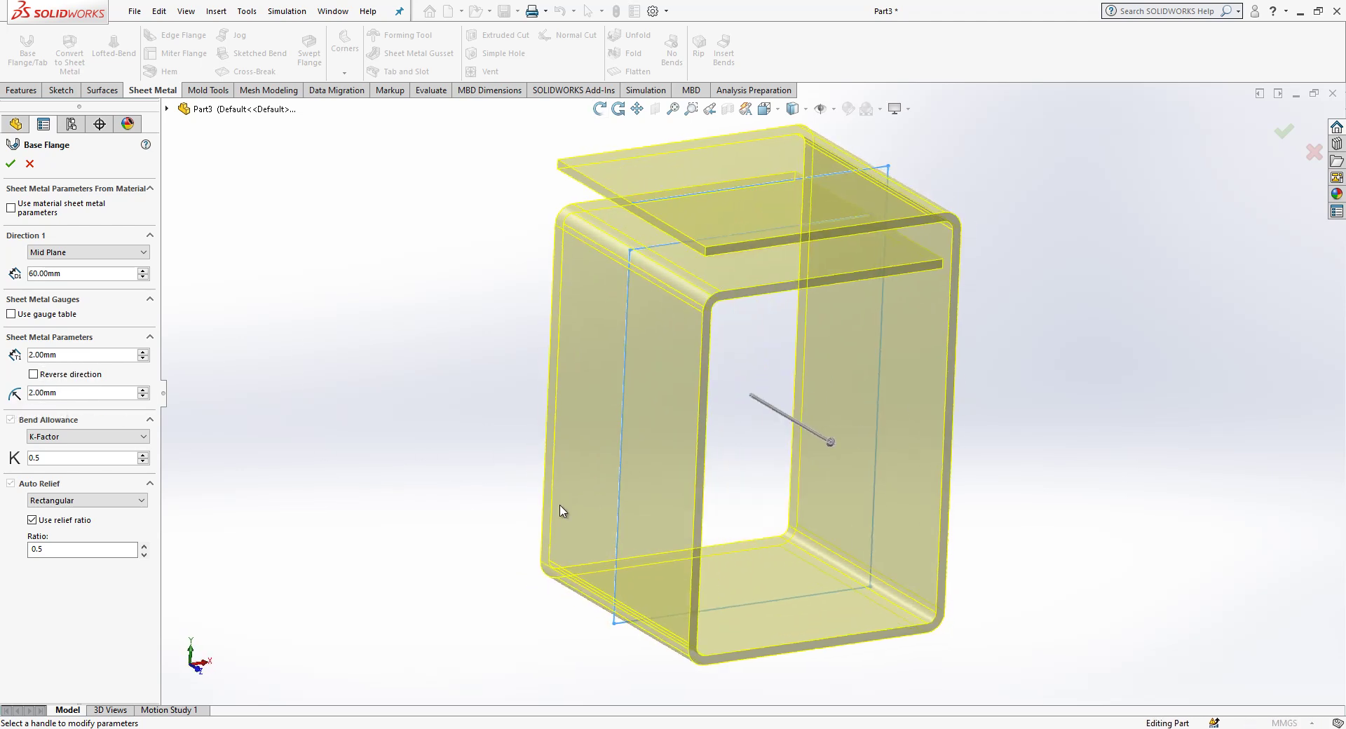
click(10, 164)
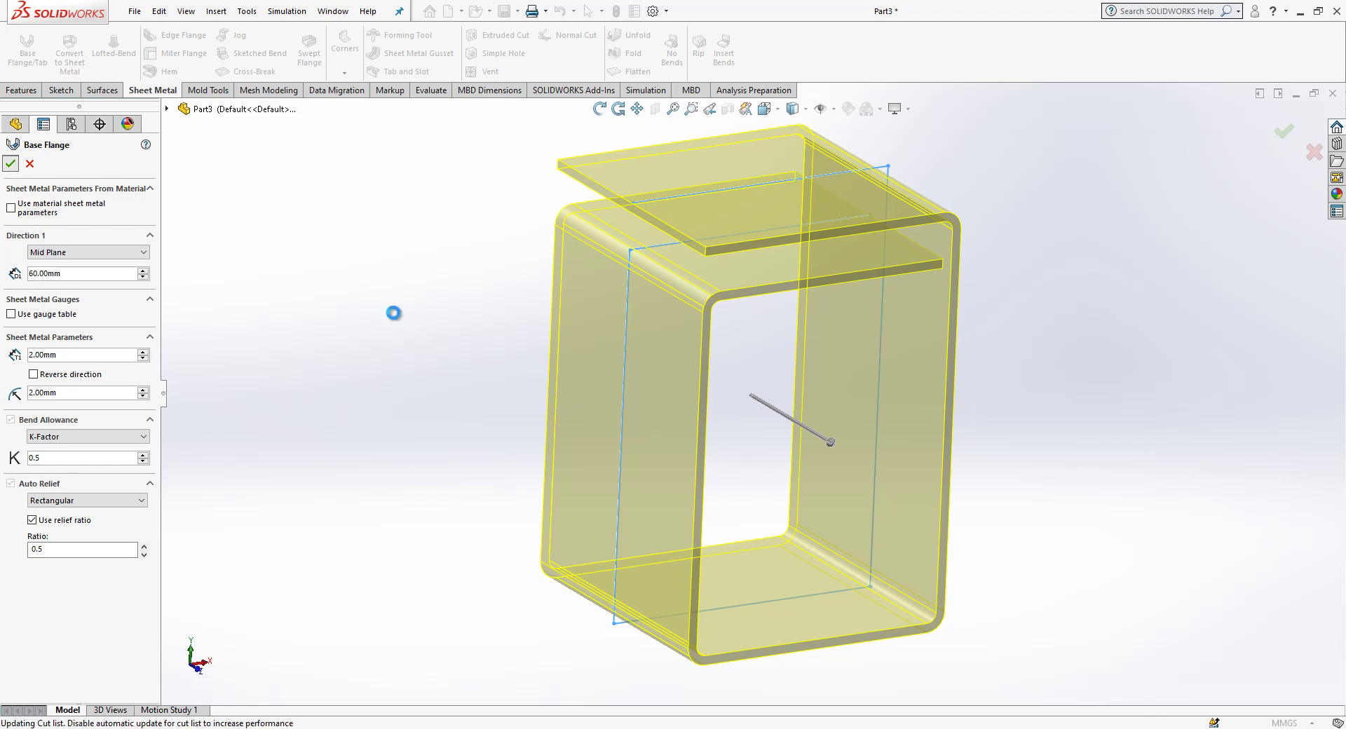
mouse_move(659, 495)
middle_down()
mouse_move(661, 542)
mouse_move(642, 525)
mouse_move(679, 522)
mouse_move(666, 518)
middle_up()
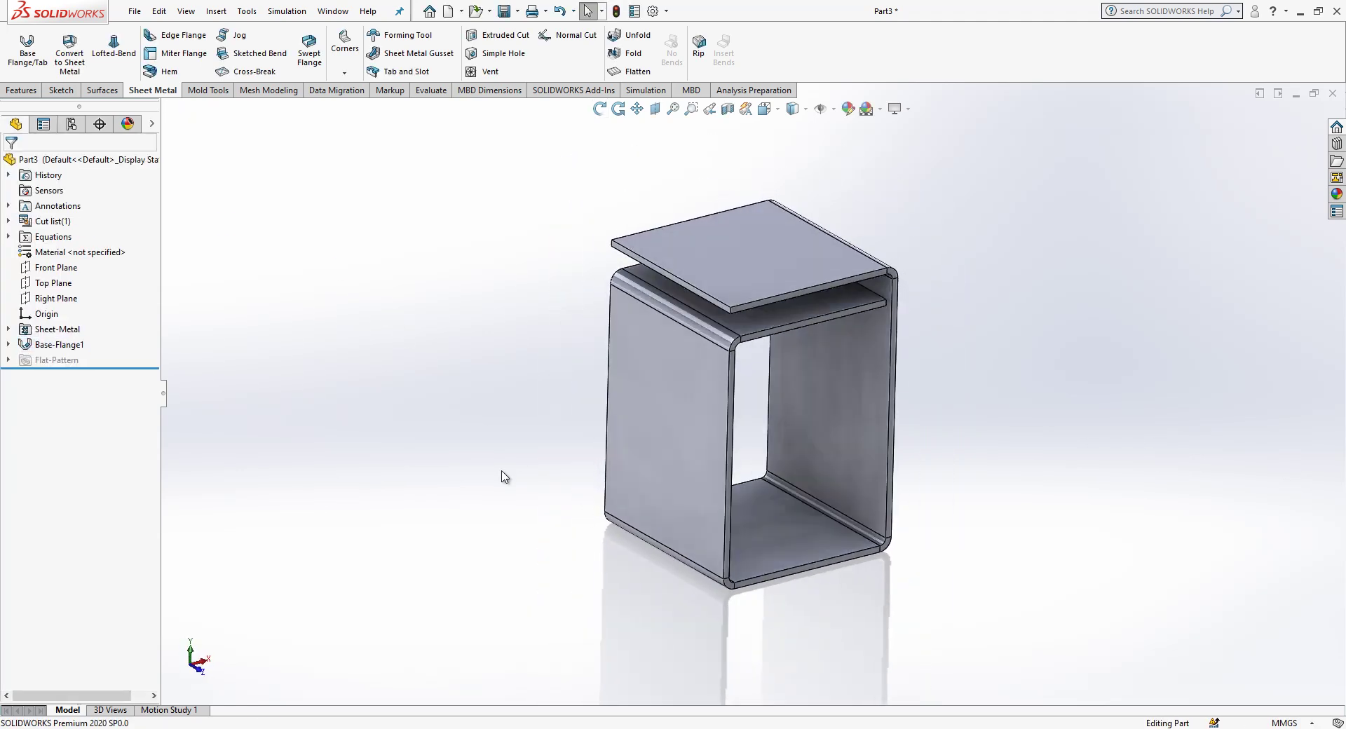
Step: Unfold all four bends with the bottom panel as the fixed face
click(628, 37)
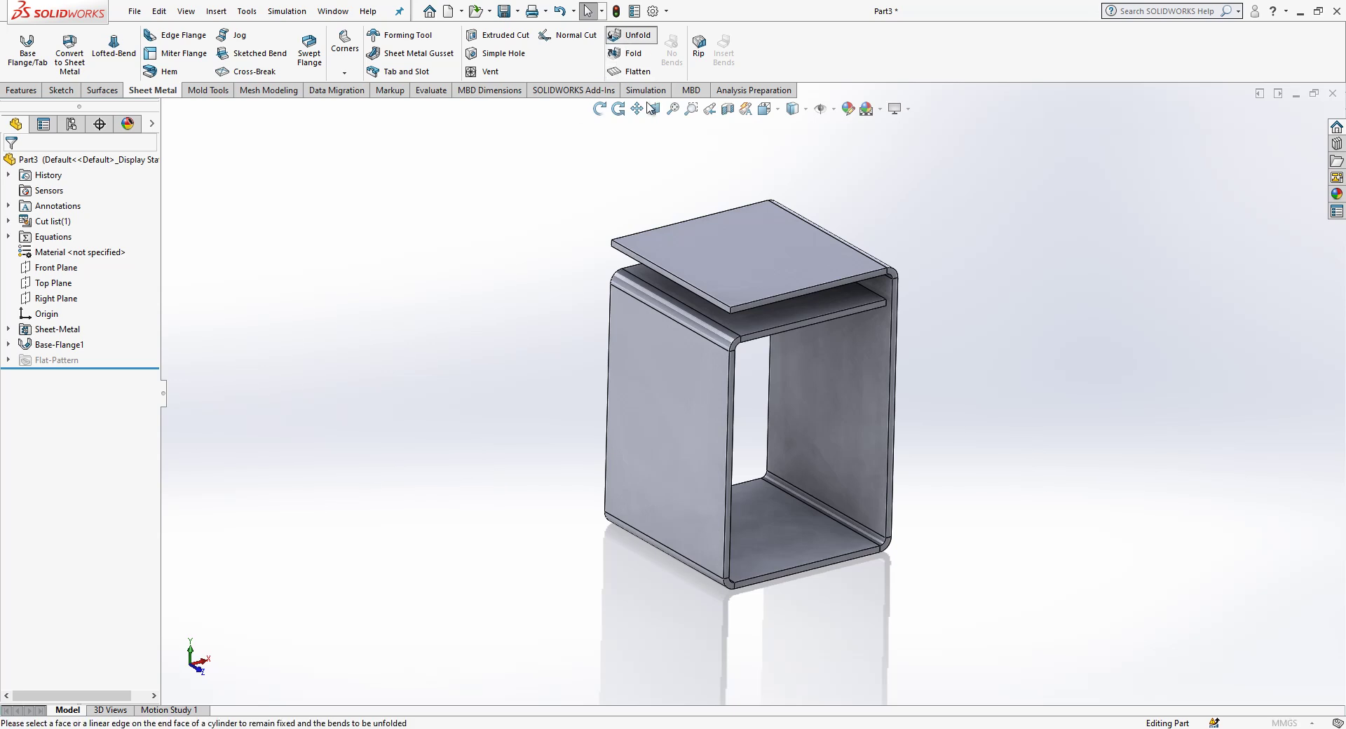
click(796, 517)
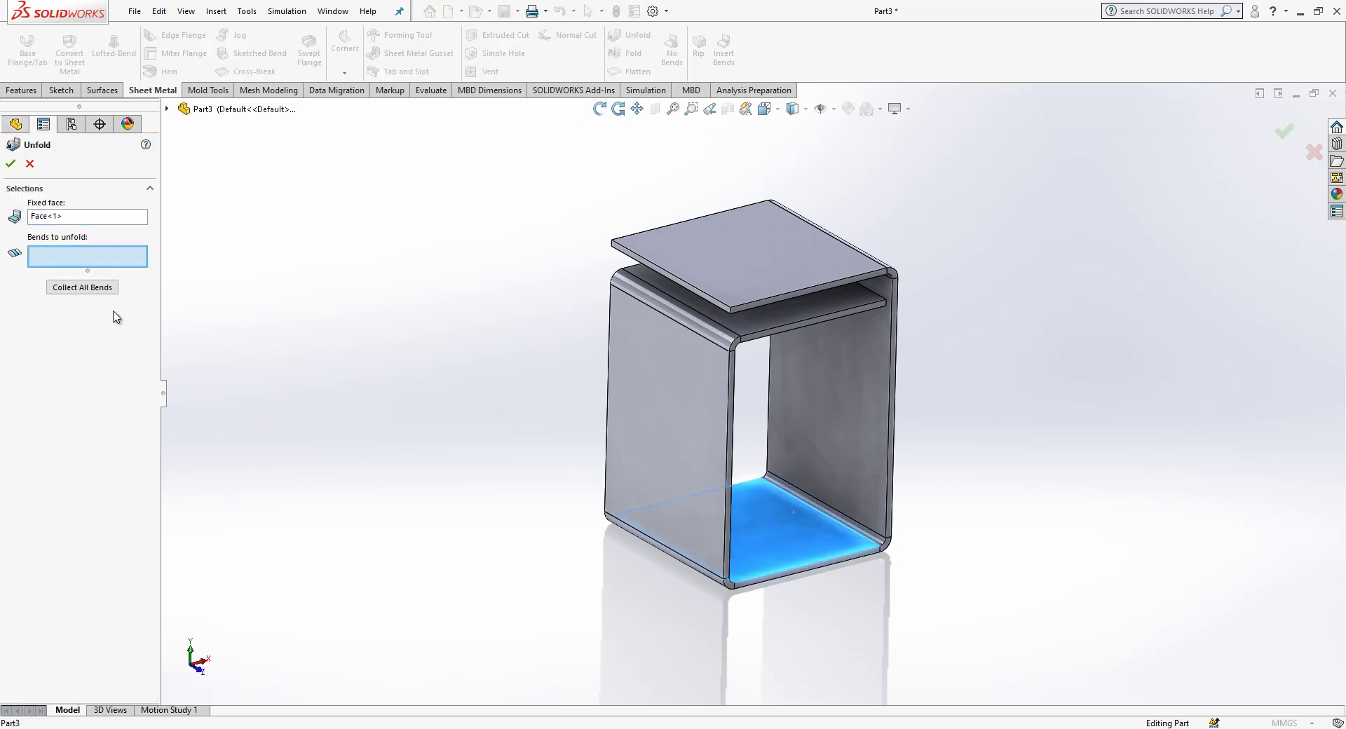
click(78, 288)
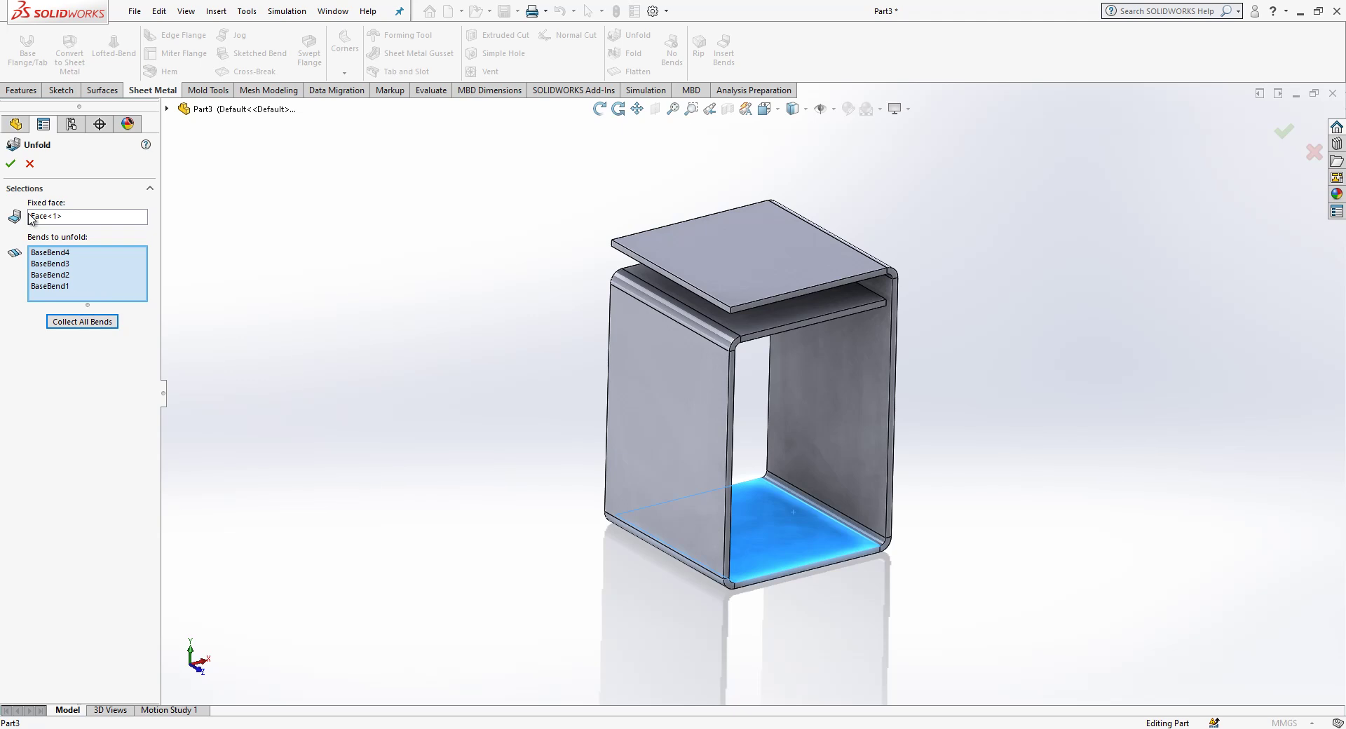
click(9, 164)
Step: Orient the view normal to a panel of the flattened strip
middle_drag(511, 360, 781, 517)
click(615, 476)
click(572, 354)
click(591, 485)
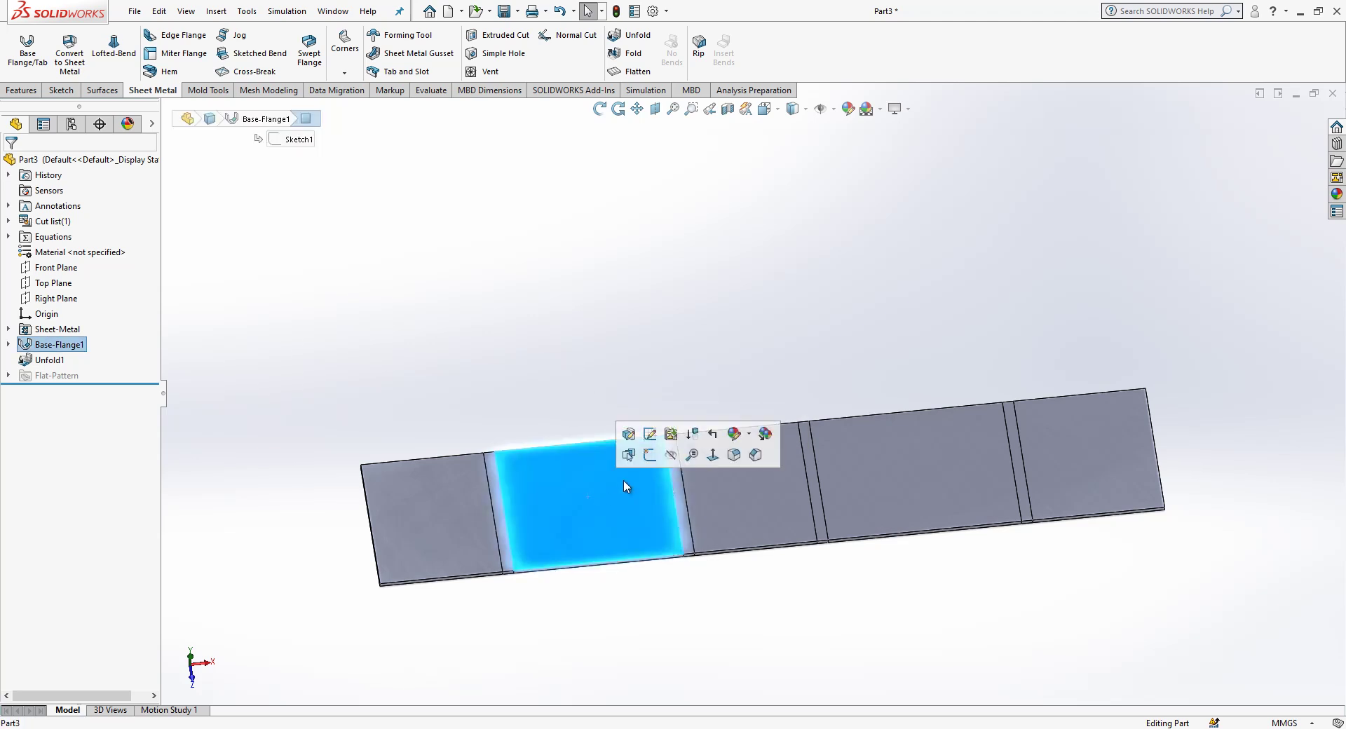
click(694, 457)
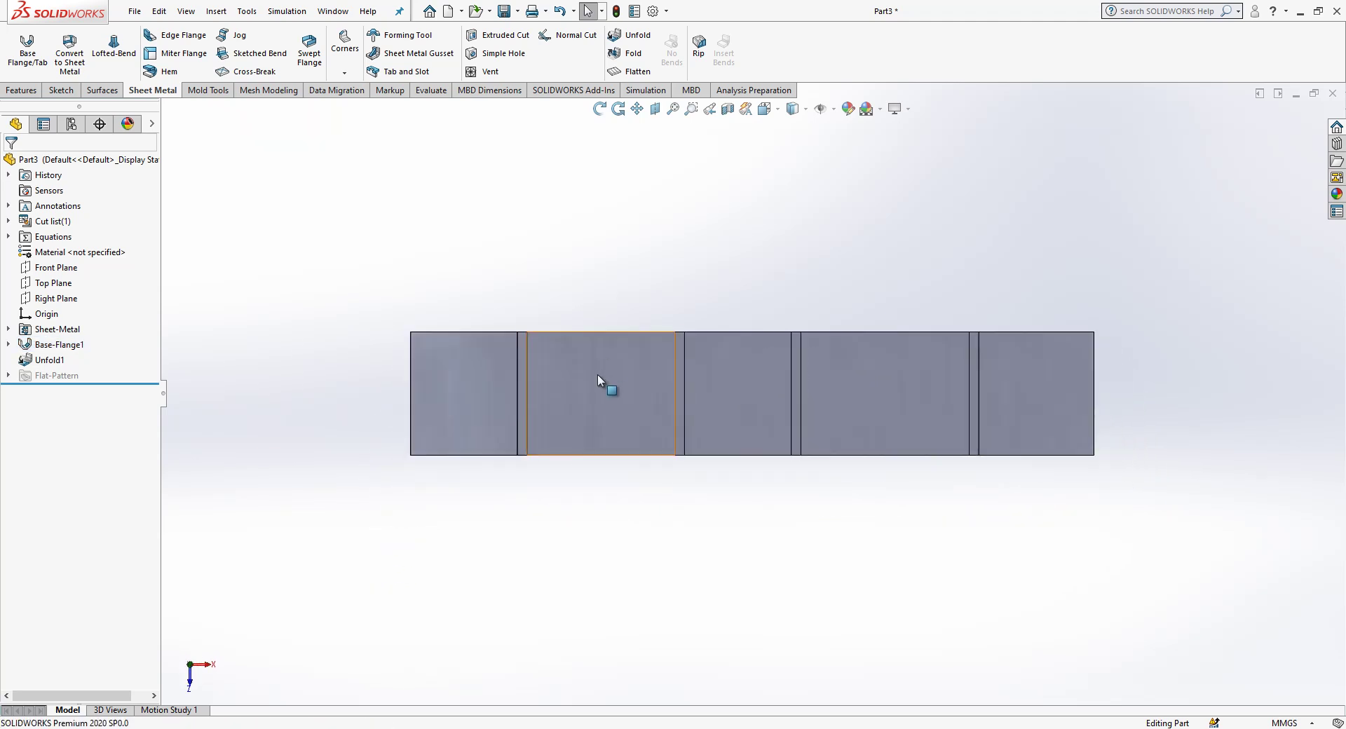
Step: Start a sketch on the flat strip and draw vertical lines across the first two bends
click(597, 374)
click(657, 335)
scroll(642, 359, down, 2)
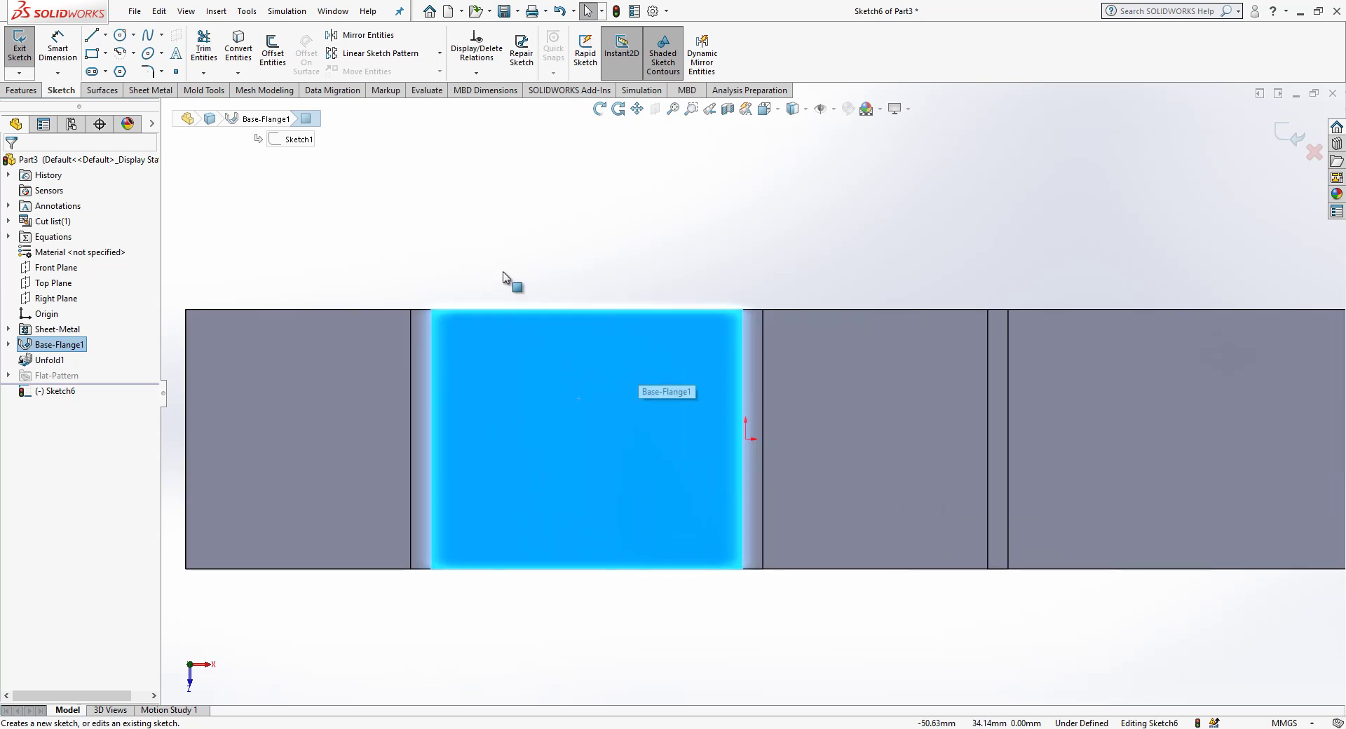
key(l)
click(420, 310)
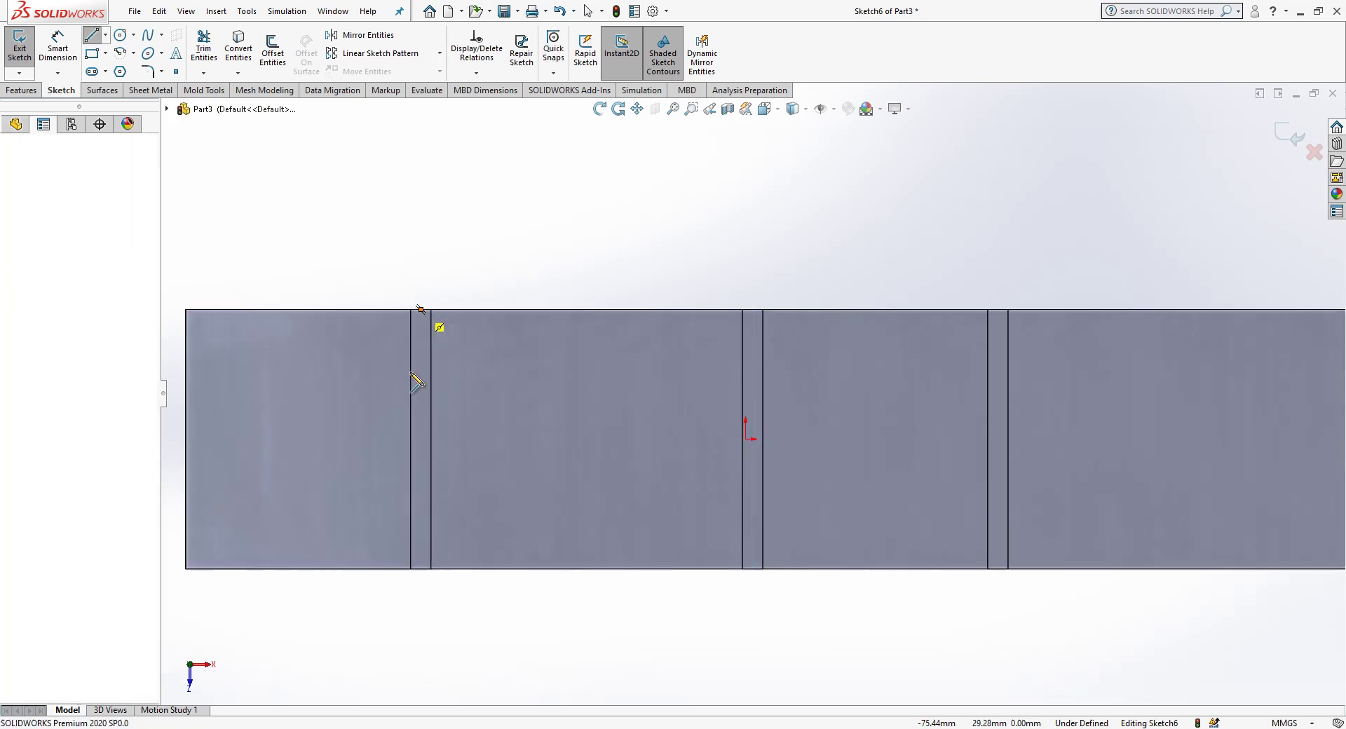
click(421, 568)
key(Escape)
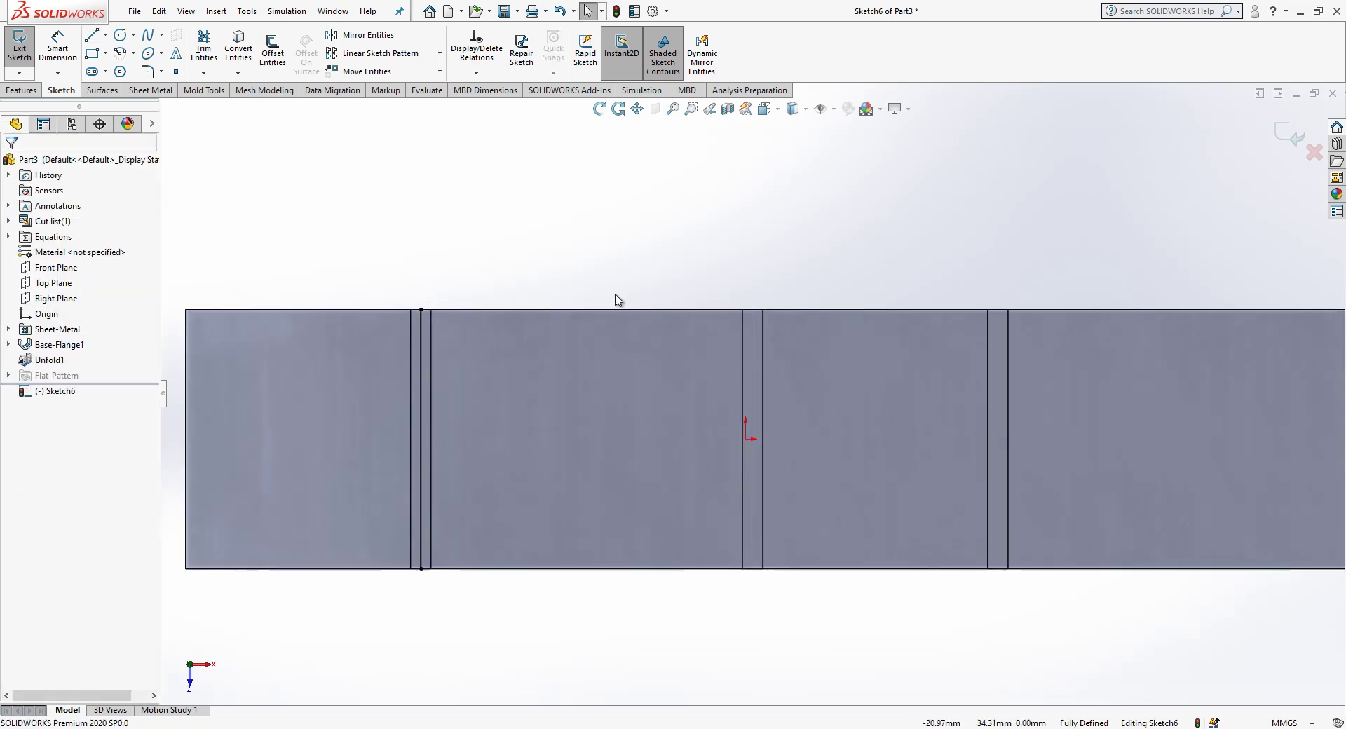
key(l)
click(752, 310)
click(752, 309)
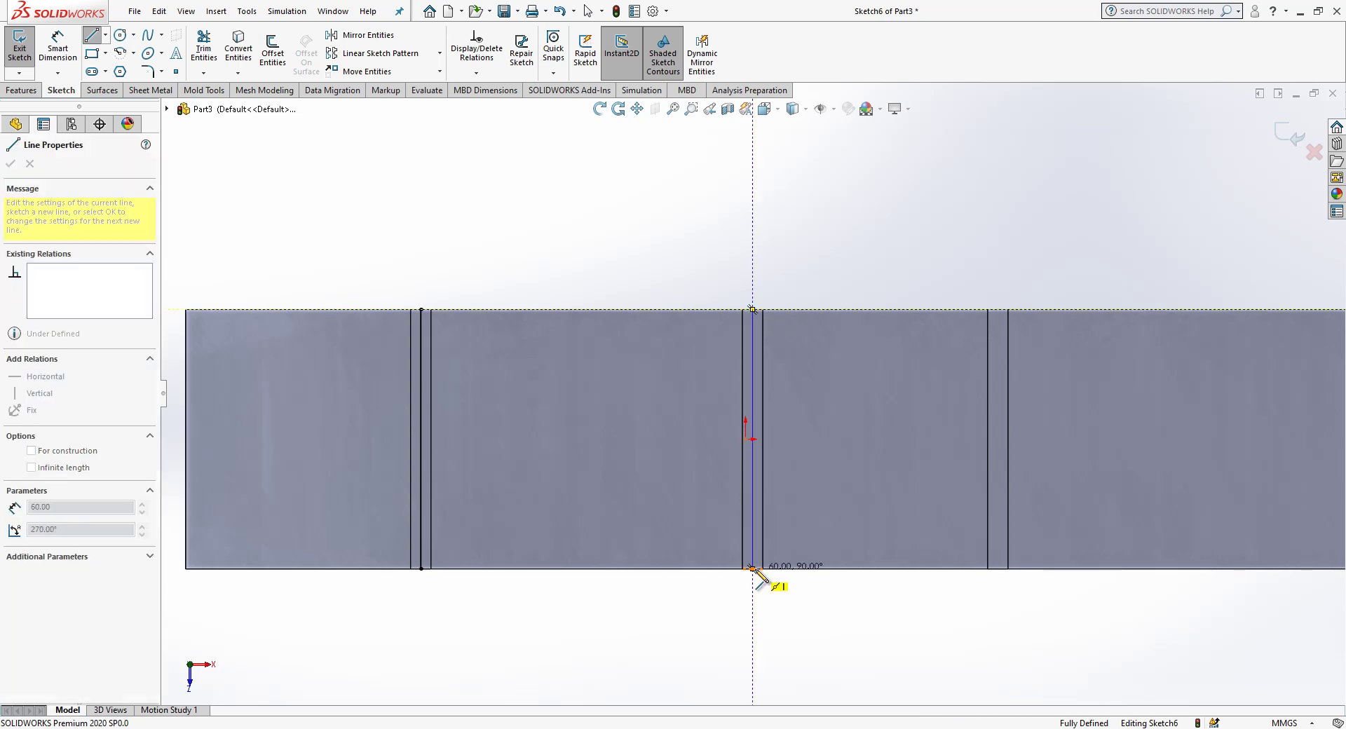
double_click(752, 568)
key(Escape)
Step: Draw vertical lines across the third and fourth bends
click(93, 38)
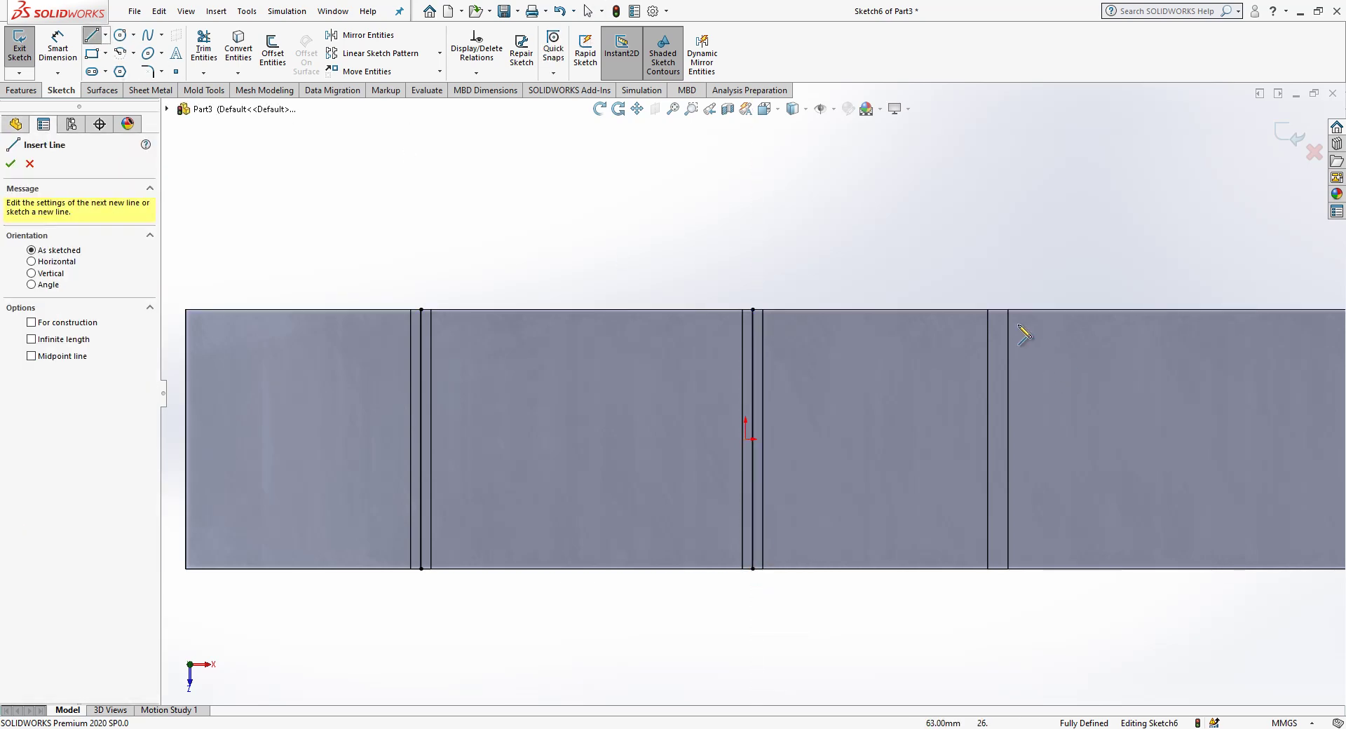
click(998, 309)
double_click(997, 568)
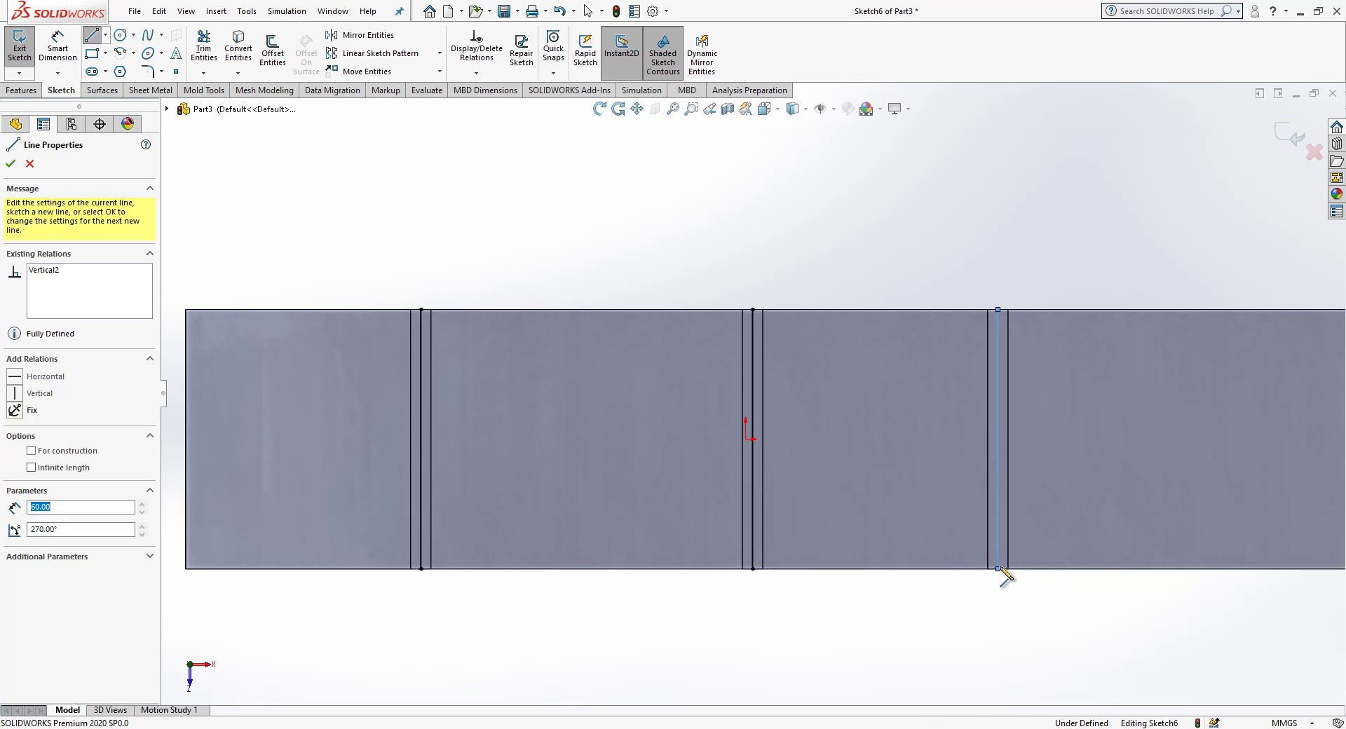
key(Escape)
scroll(843, 499, up, 2)
scroll(1110, 487, down, 2)
scroll(1129, 468, up, 2)
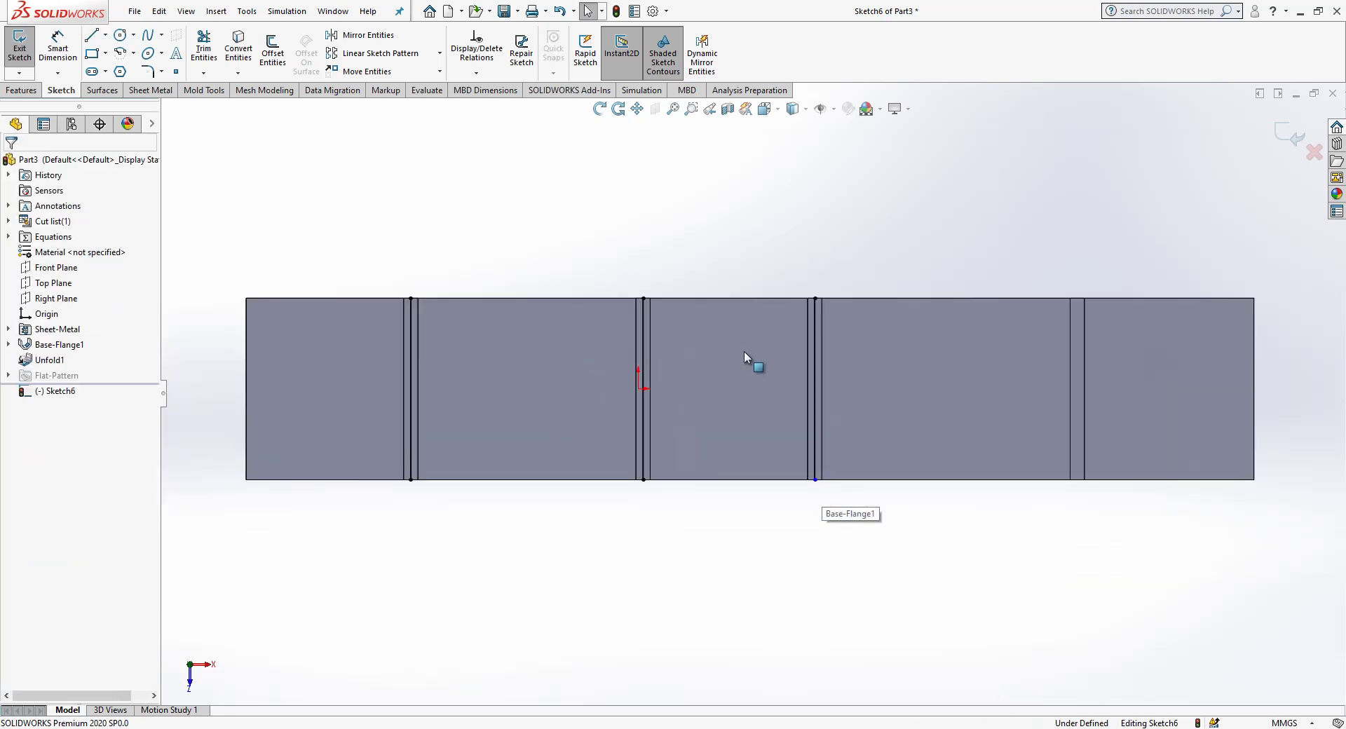
click(92, 35)
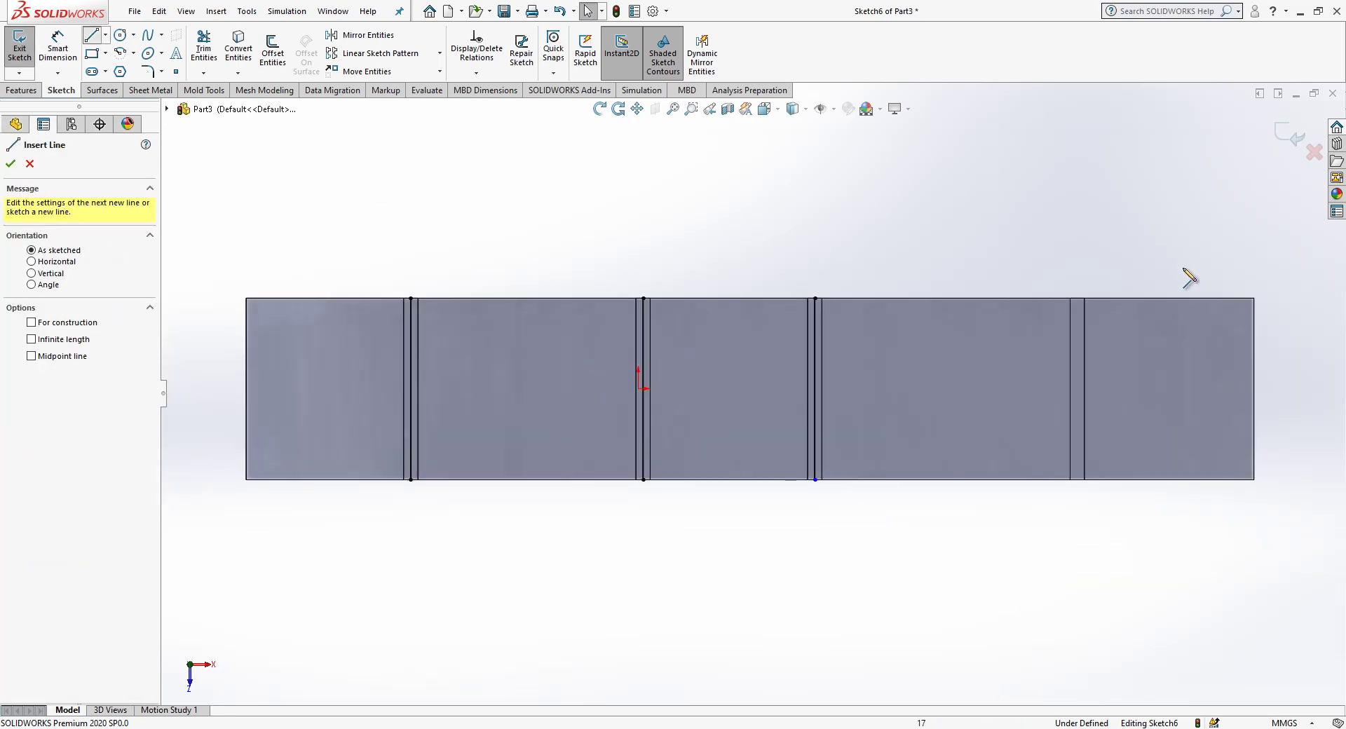
click(1077, 299)
double_click(1077, 480)
key(Escape)
Step: Convert all four vertical bend lines to construction lines
mouse_move(1173, 266)
mouse_down()
mouse_move(927, 391)
mouse_move(372, 575)
mouse_up()
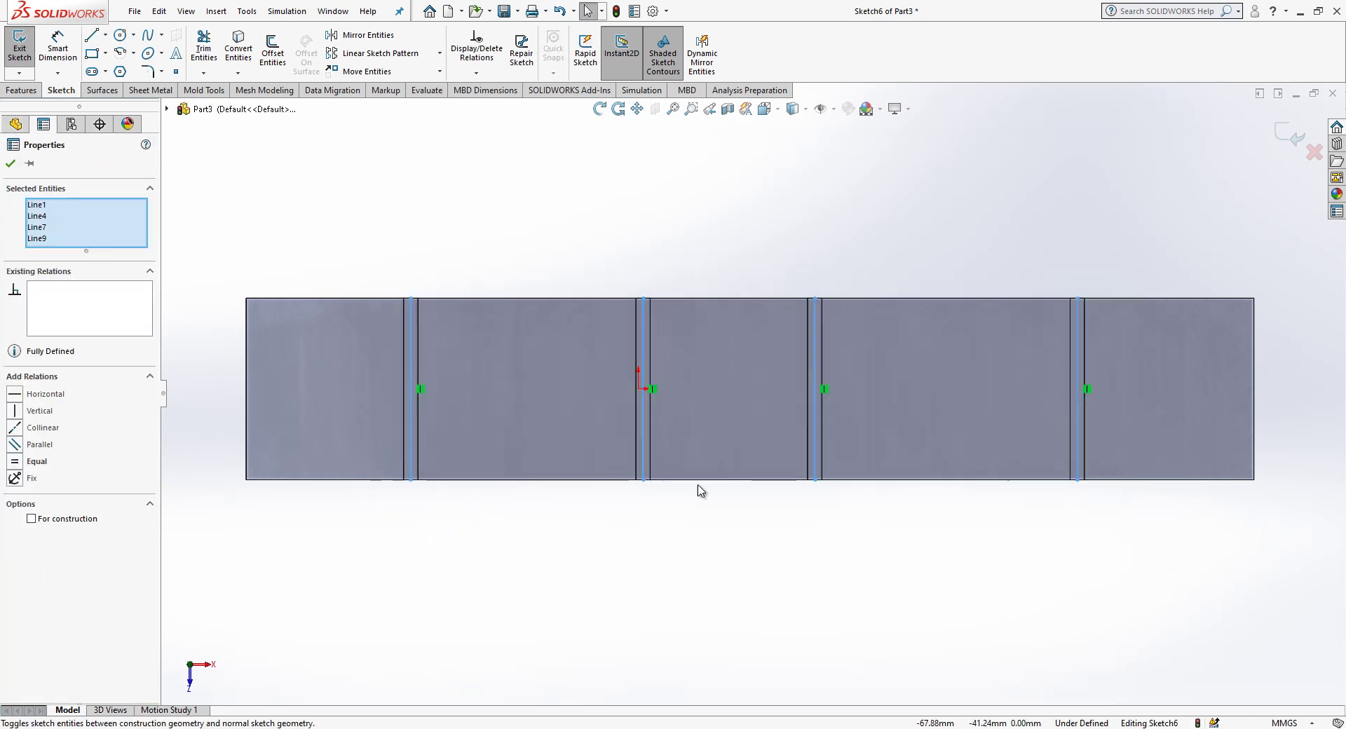
click(824, 511)
drag(819, 482, 823, 473)
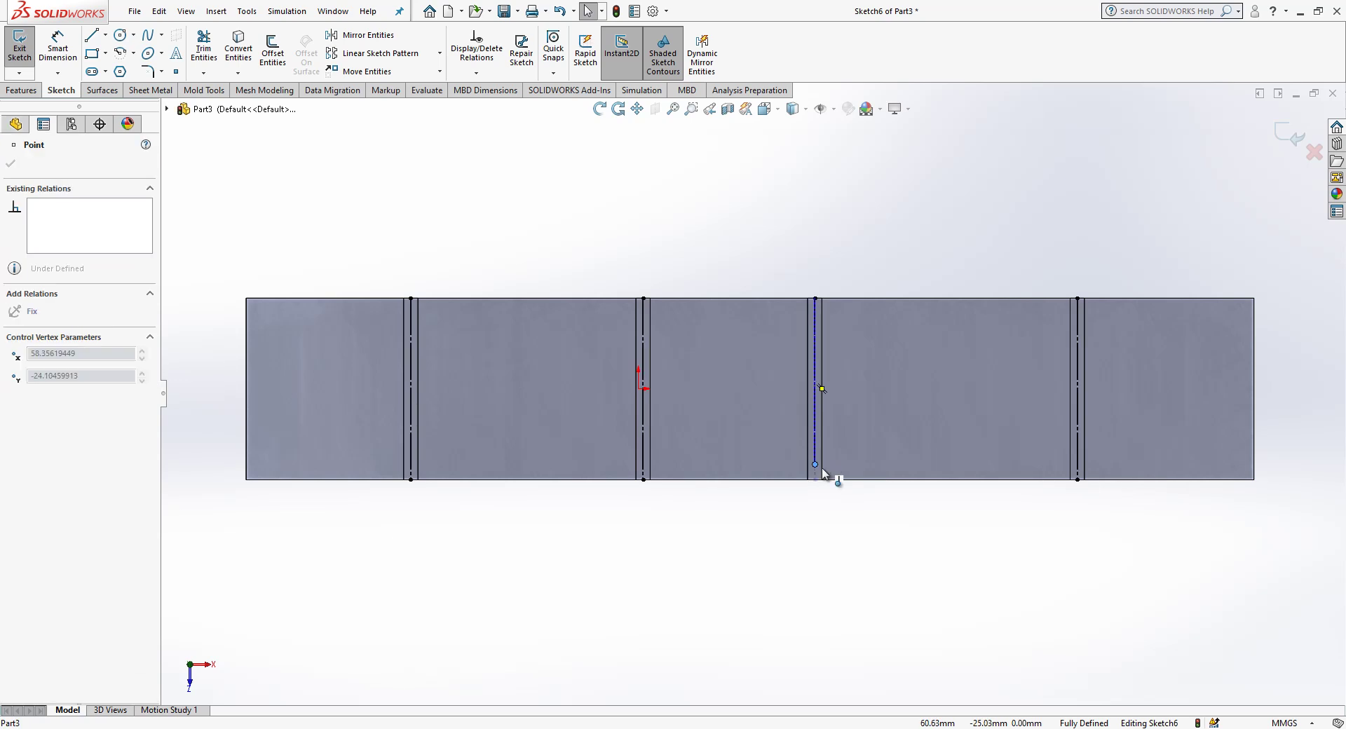
click(810, 525)
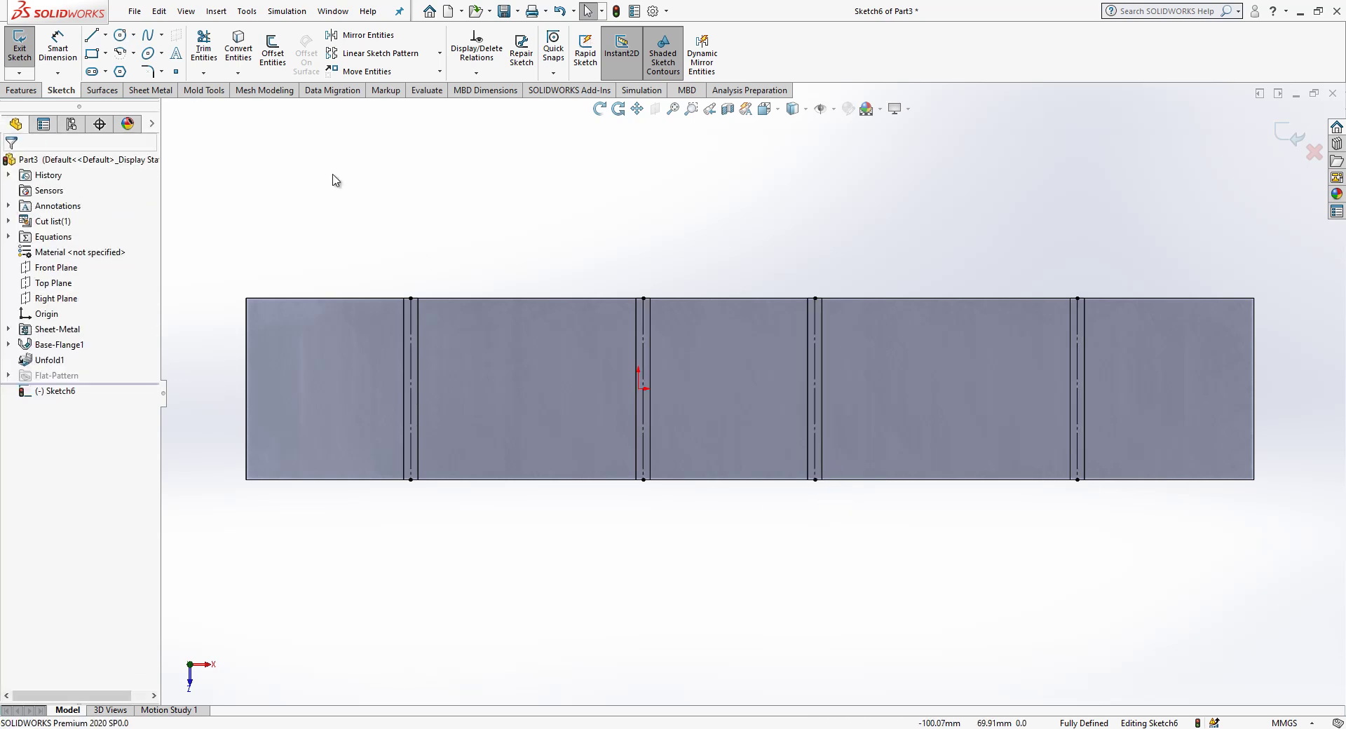
click(94, 73)
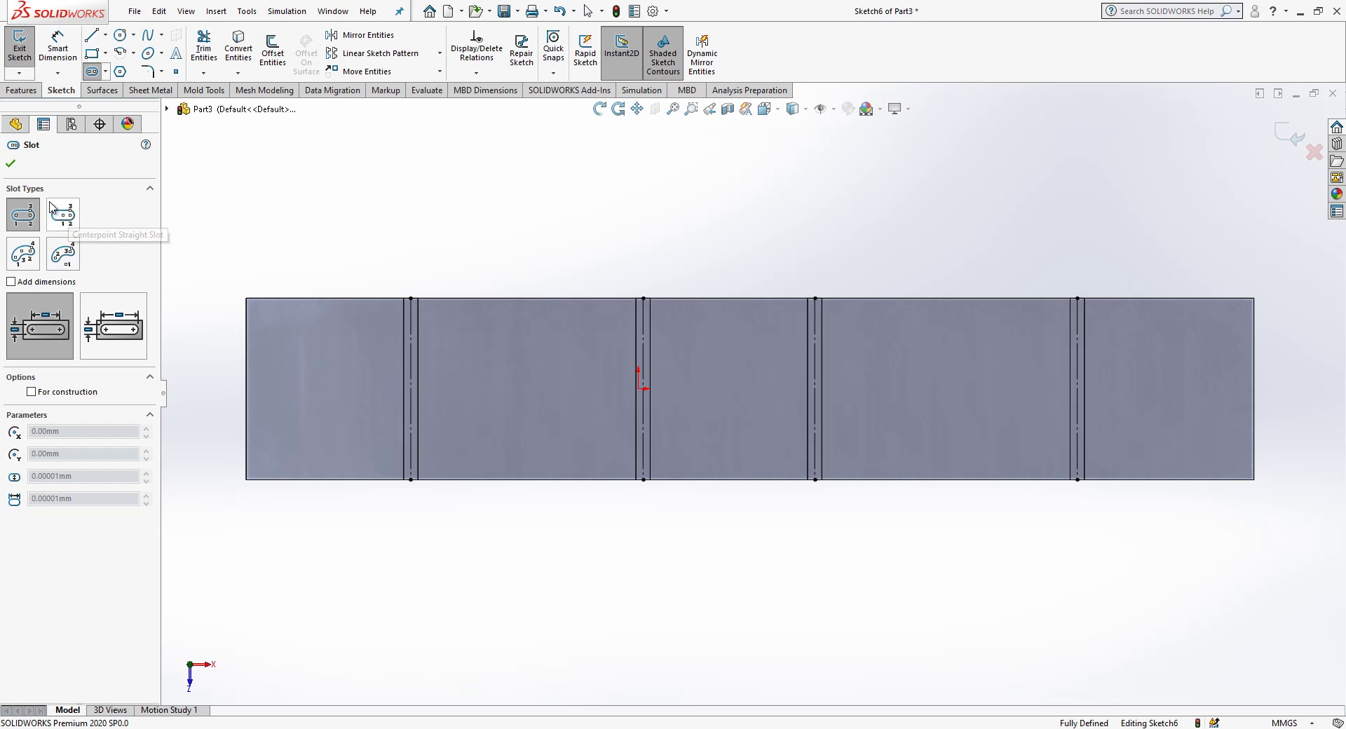
Step: Draw centrepoint straight slots on the first two bend centrelines
click(62, 220)
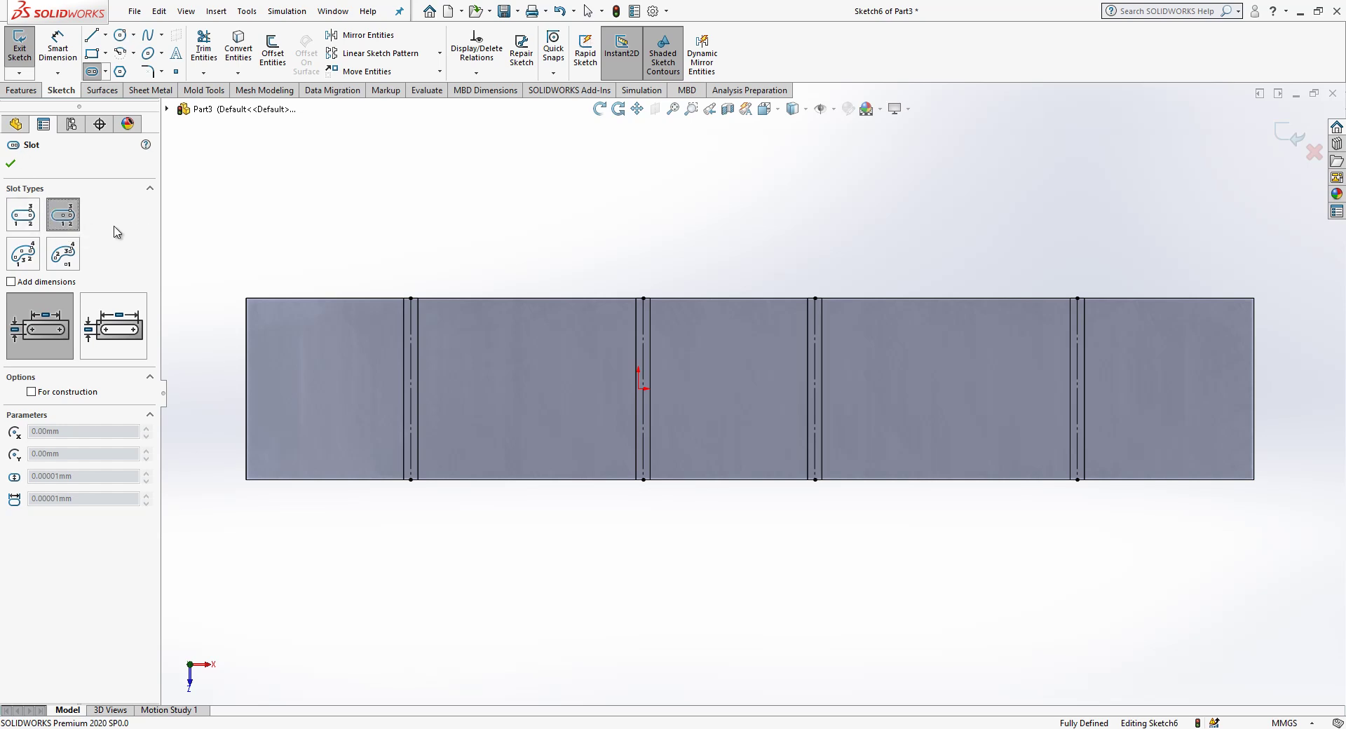
click(410, 388)
click(411, 452)
click(431, 436)
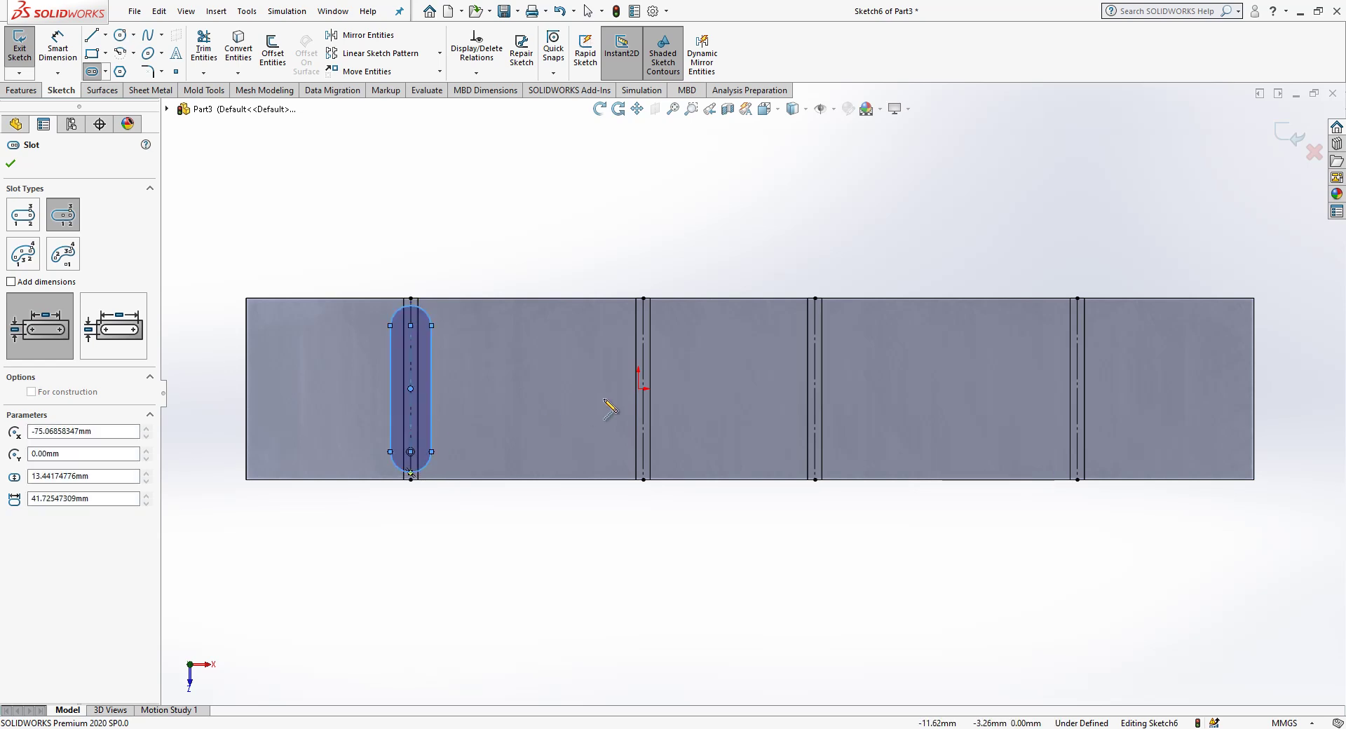
click(643, 387)
click(644, 452)
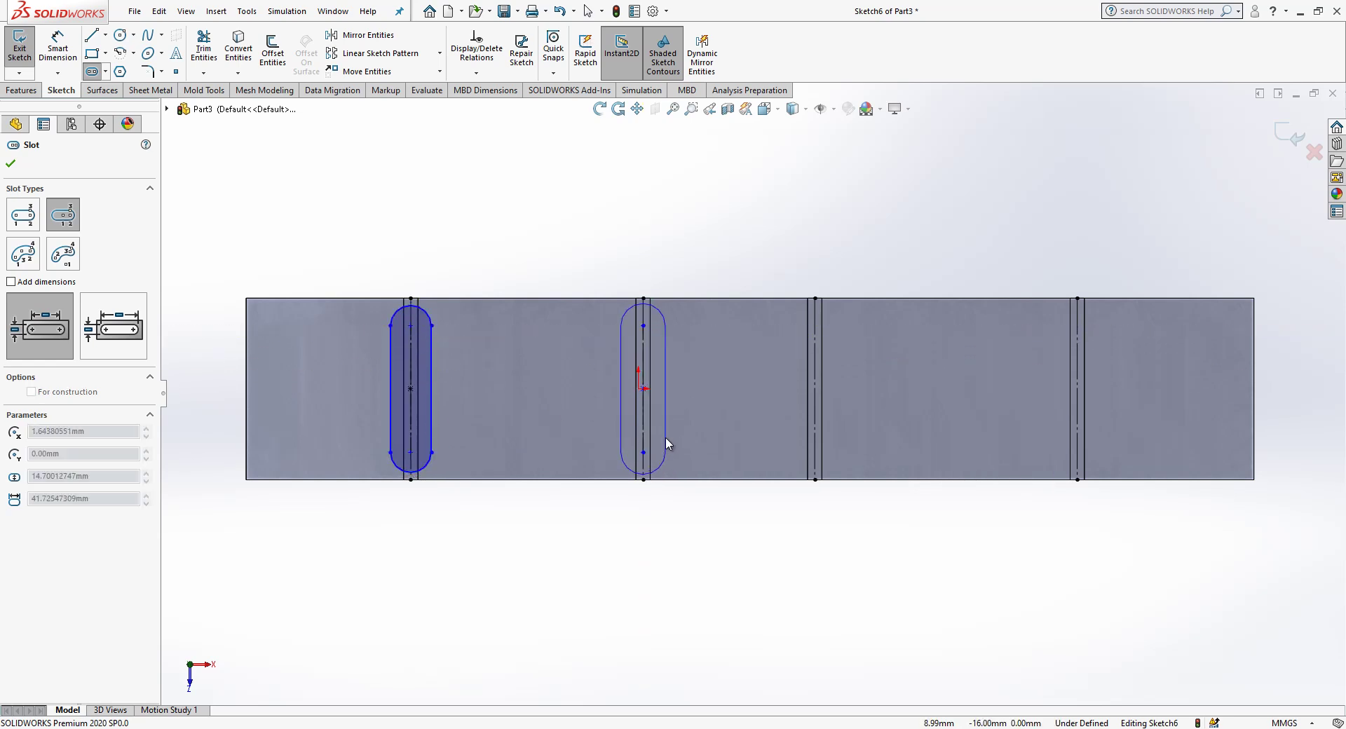
click(657, 435)
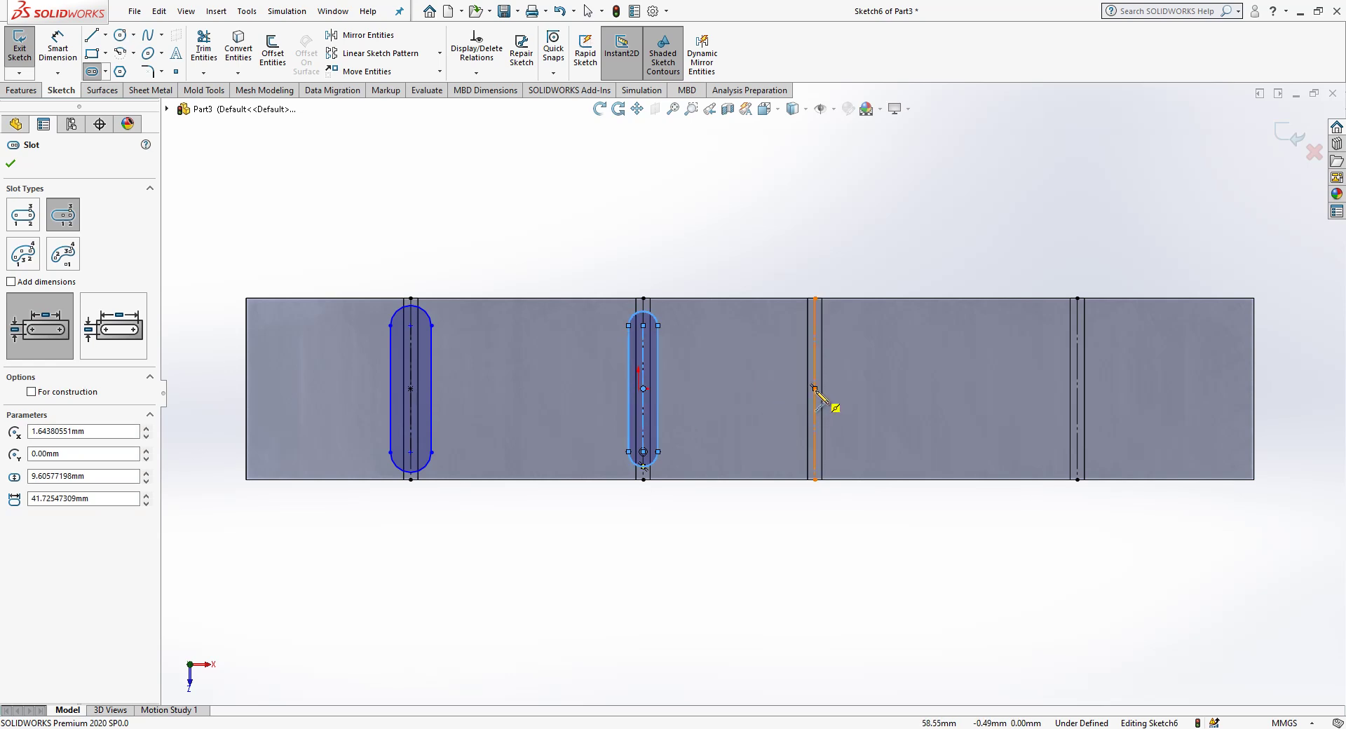
Step: Draw slots on the third and fourth bend lines, then select all four slots
click(815, 387)
click(815, 452)
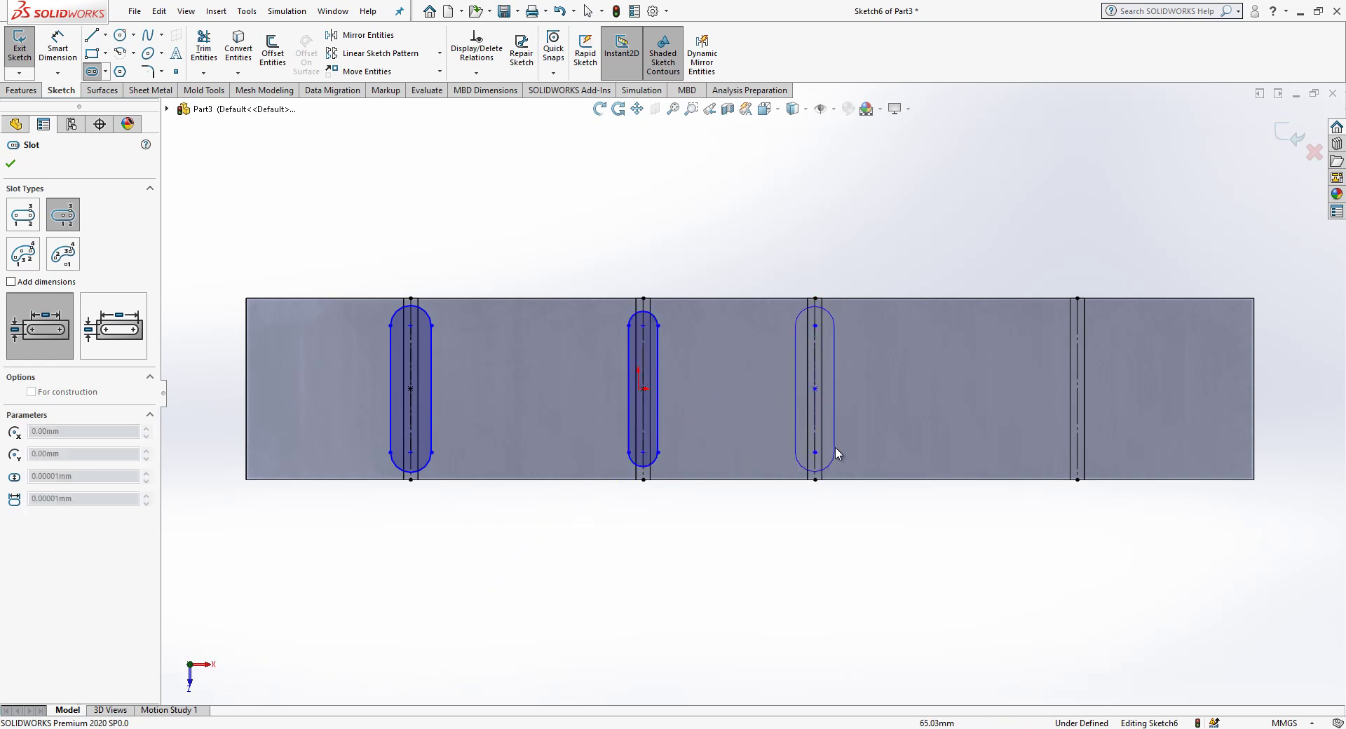
click(833, 449)
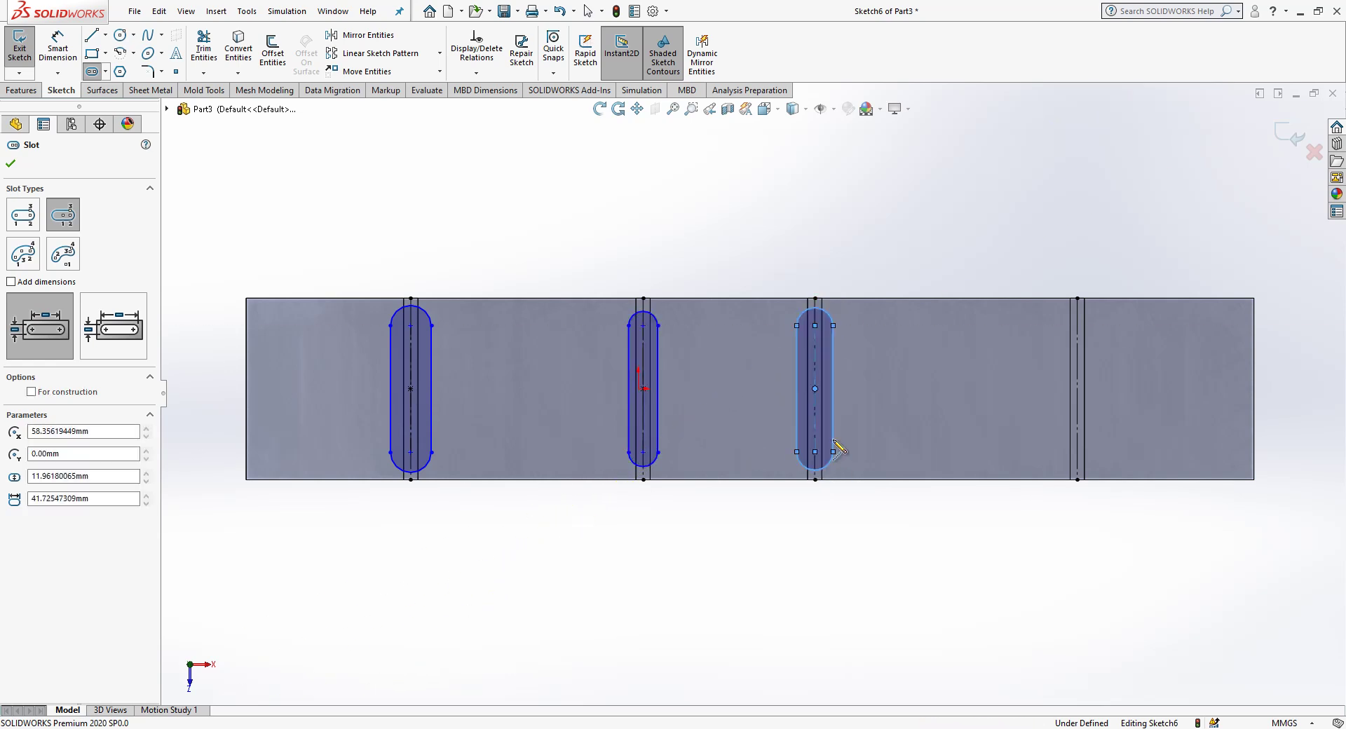
click(1076, 388)
click(1077, 452)
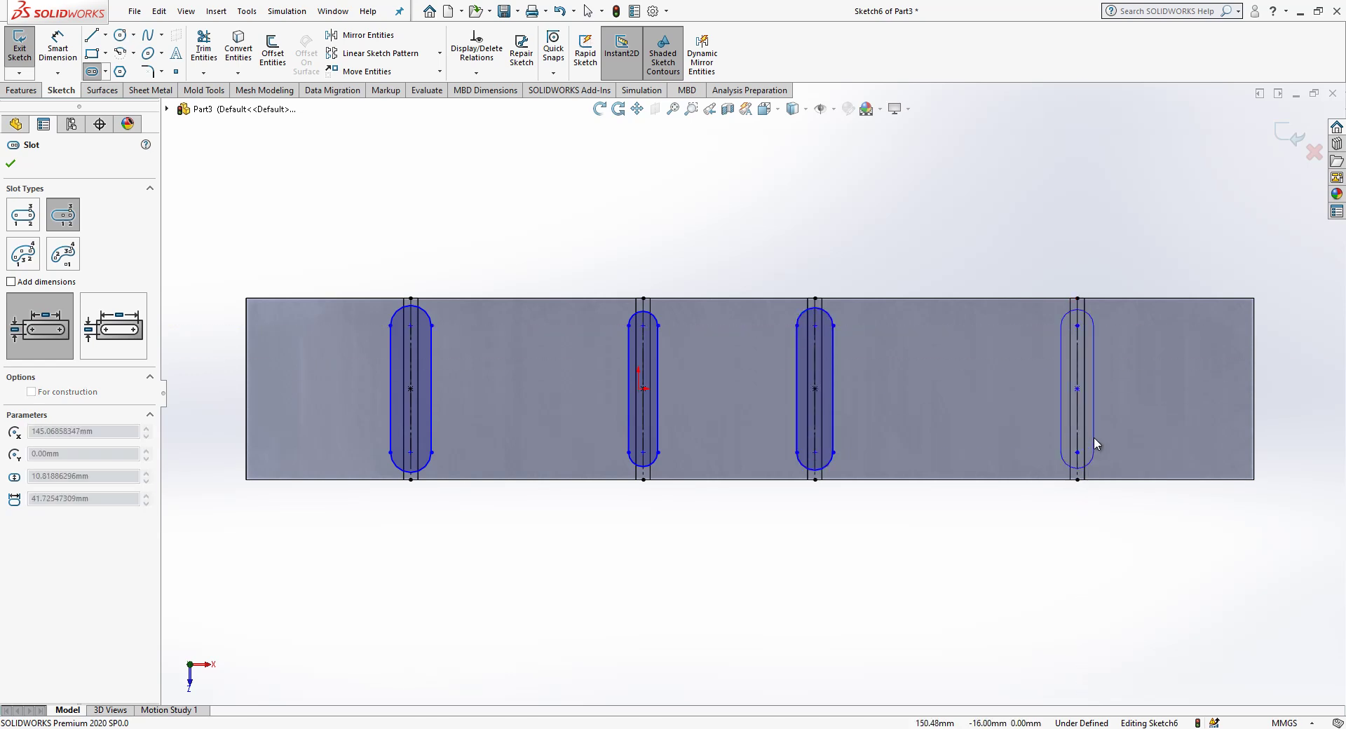
click(1094, 443)
key(Escape)
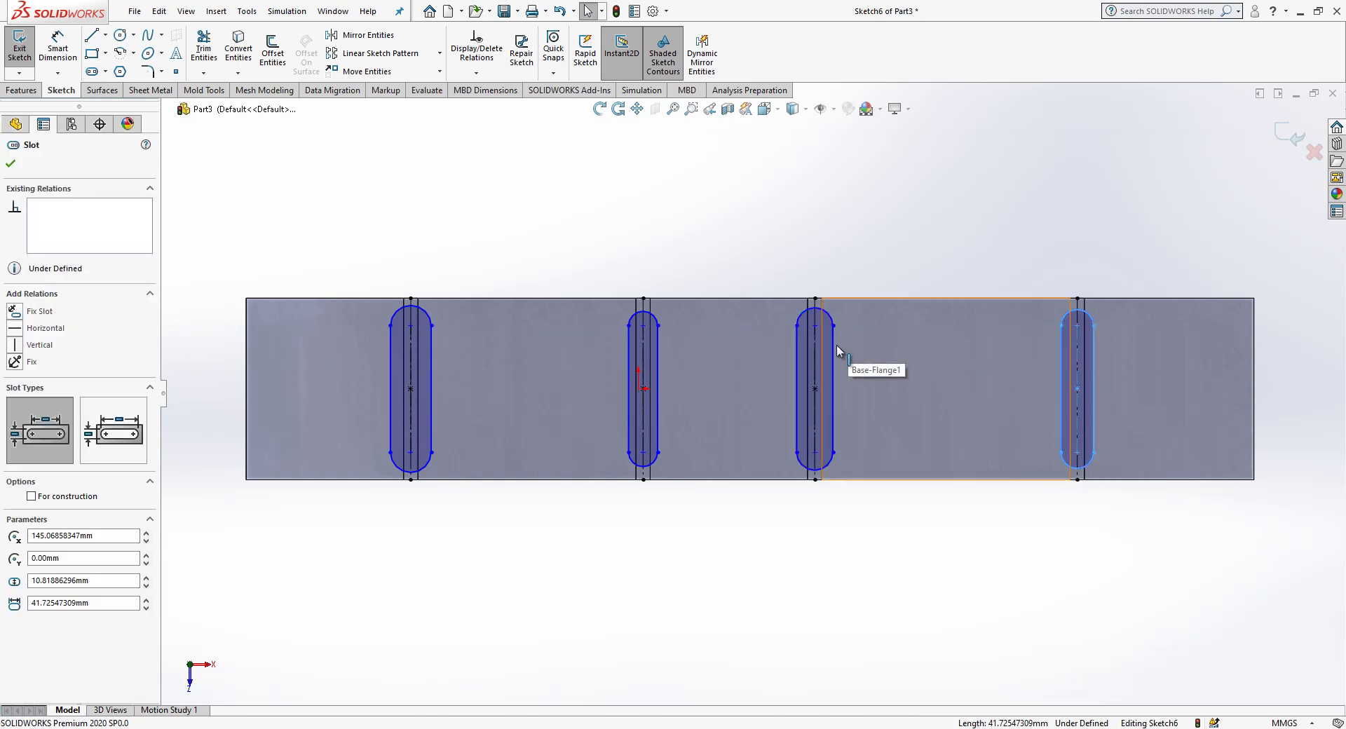
ctrl+click(834, 345)
ctrl+click(629, 345)
ctrl+click(432, 351)
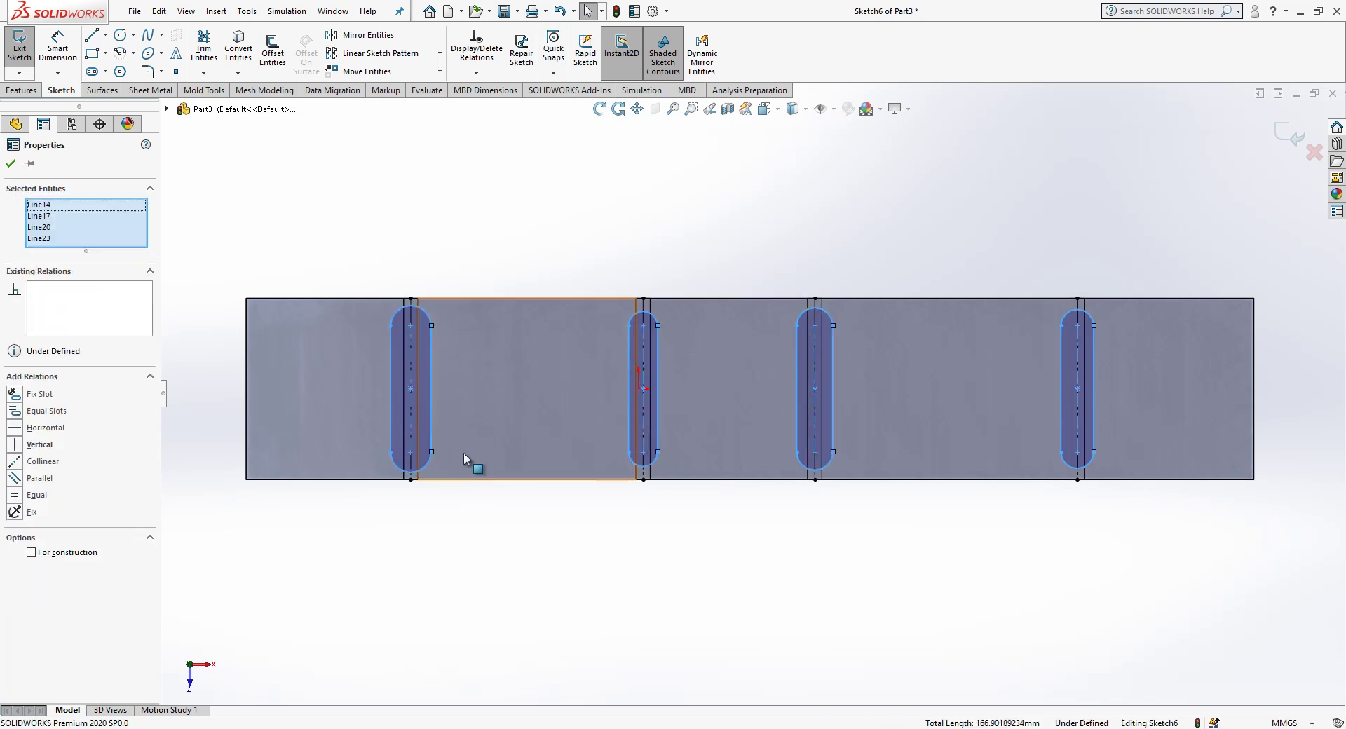
Step: Make the four slots equal and dimension them 47.5 long and 4 wide
click(36, 411)
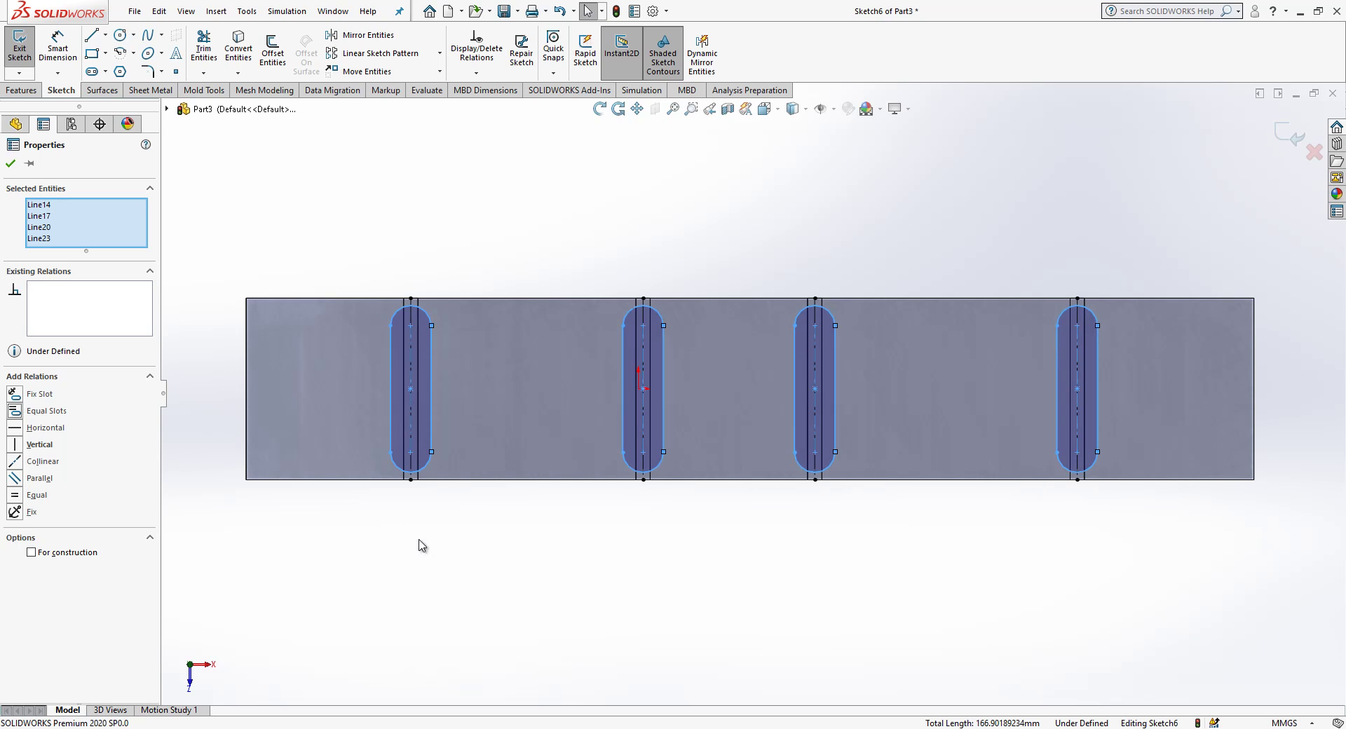
click(421, 542)
click(57, 49)
click(389, 352)
click(355, 363)
text(47.5)
key(Return)
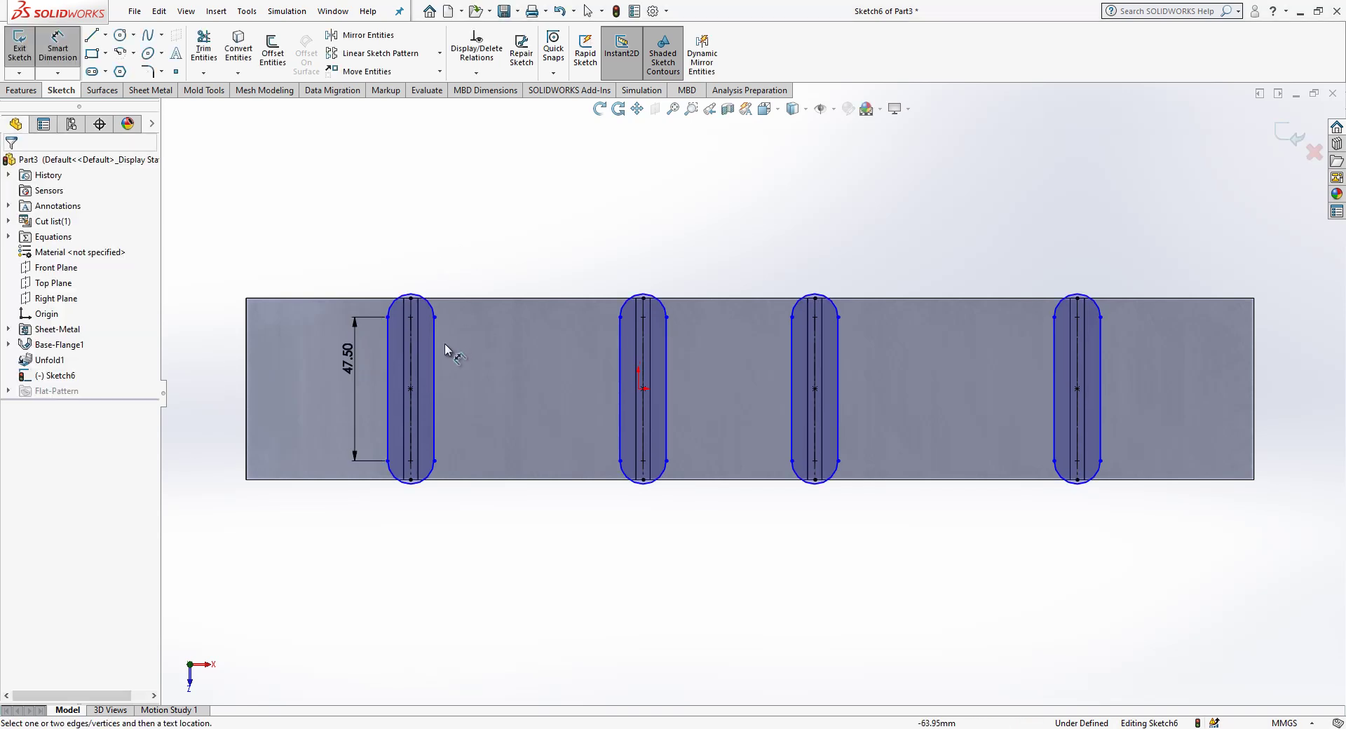
click(389, 354)
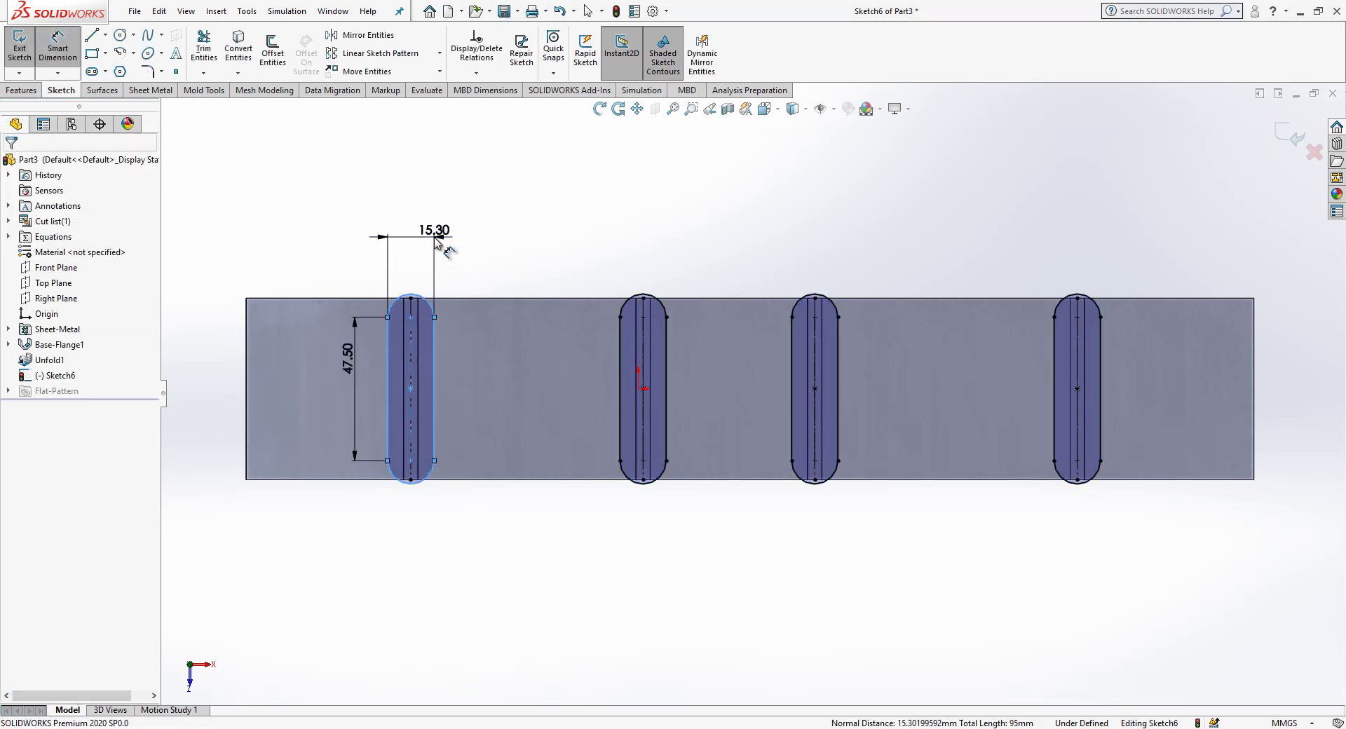
click(434, 239)
text(4)
key(Return)
key(Escape)
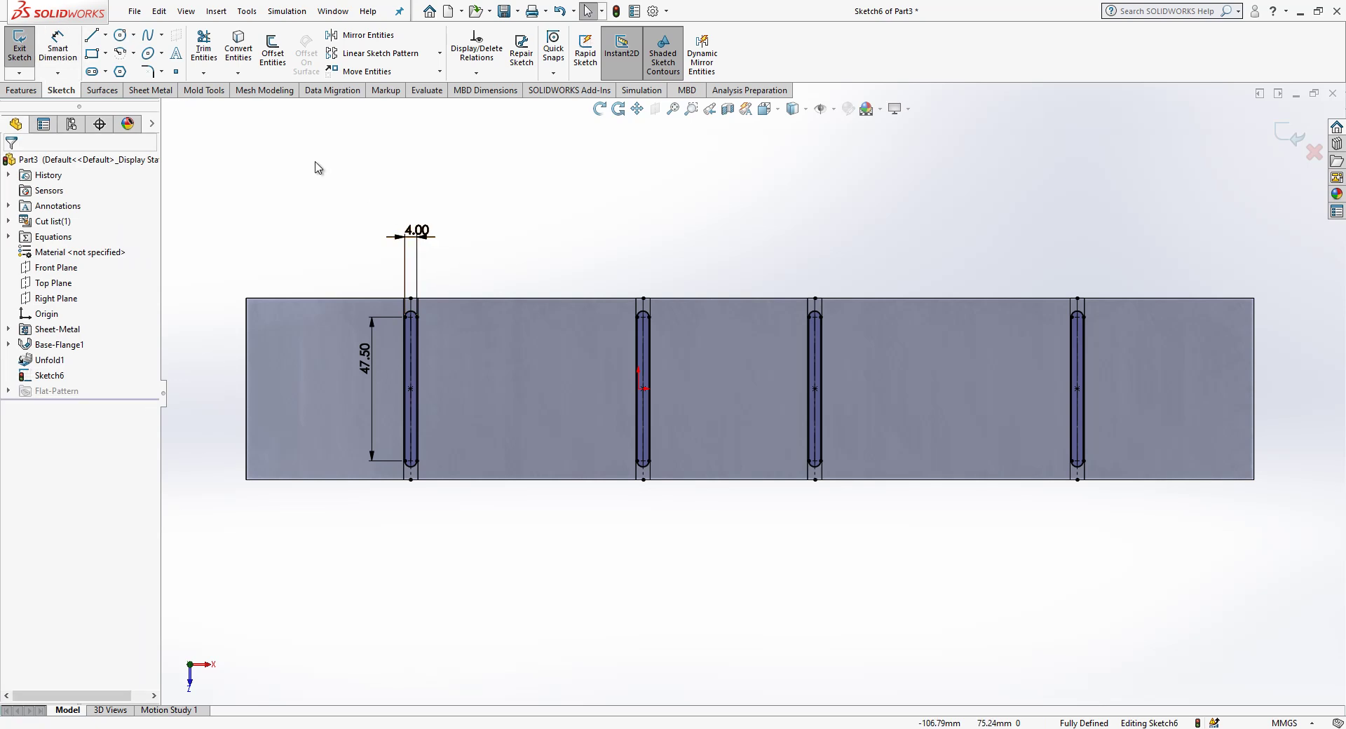
Step: Draw a short horizontal line in from the midpoint of the strip's right edge
click(100, 36)
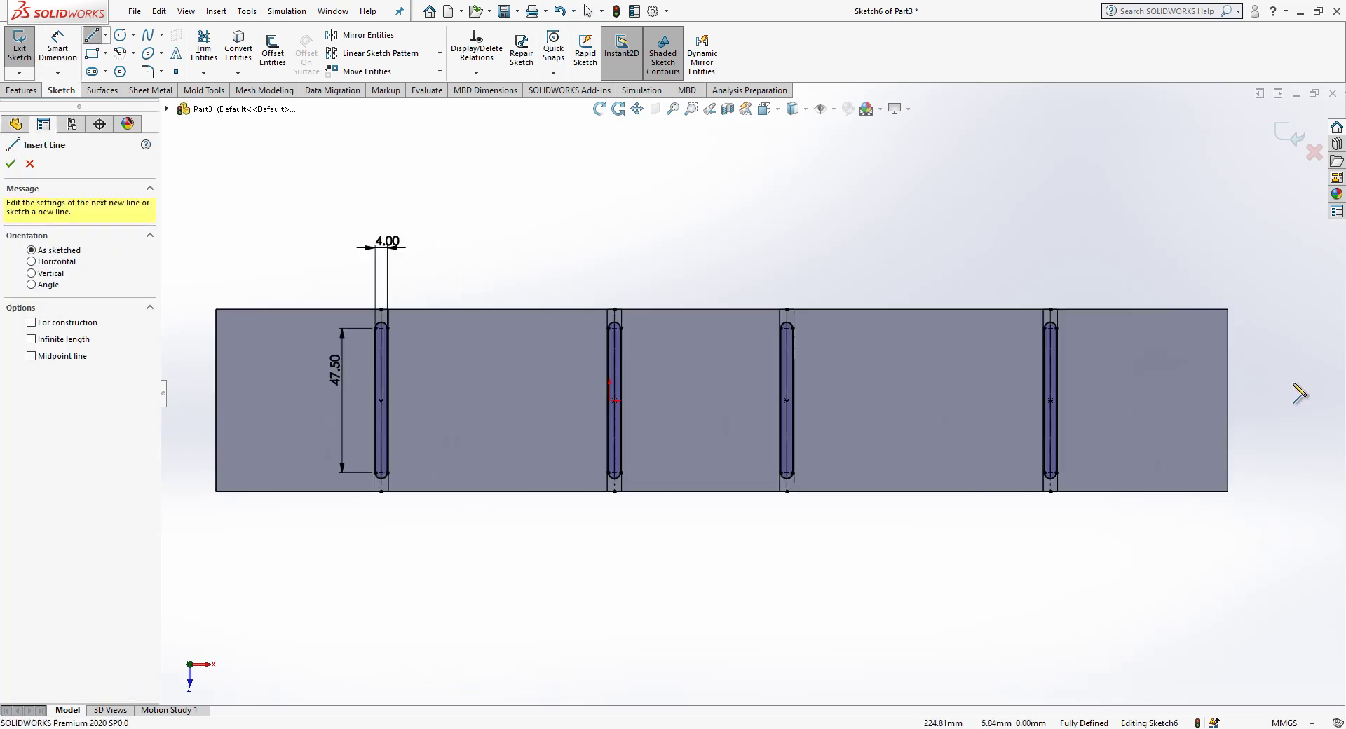
drag(1227, 401, 1138, 400)
key(Escape)
click(1175, 400)
Step: Make the short line construction and draw a 30 mm diameter circle at its left end
click(1191, 375)
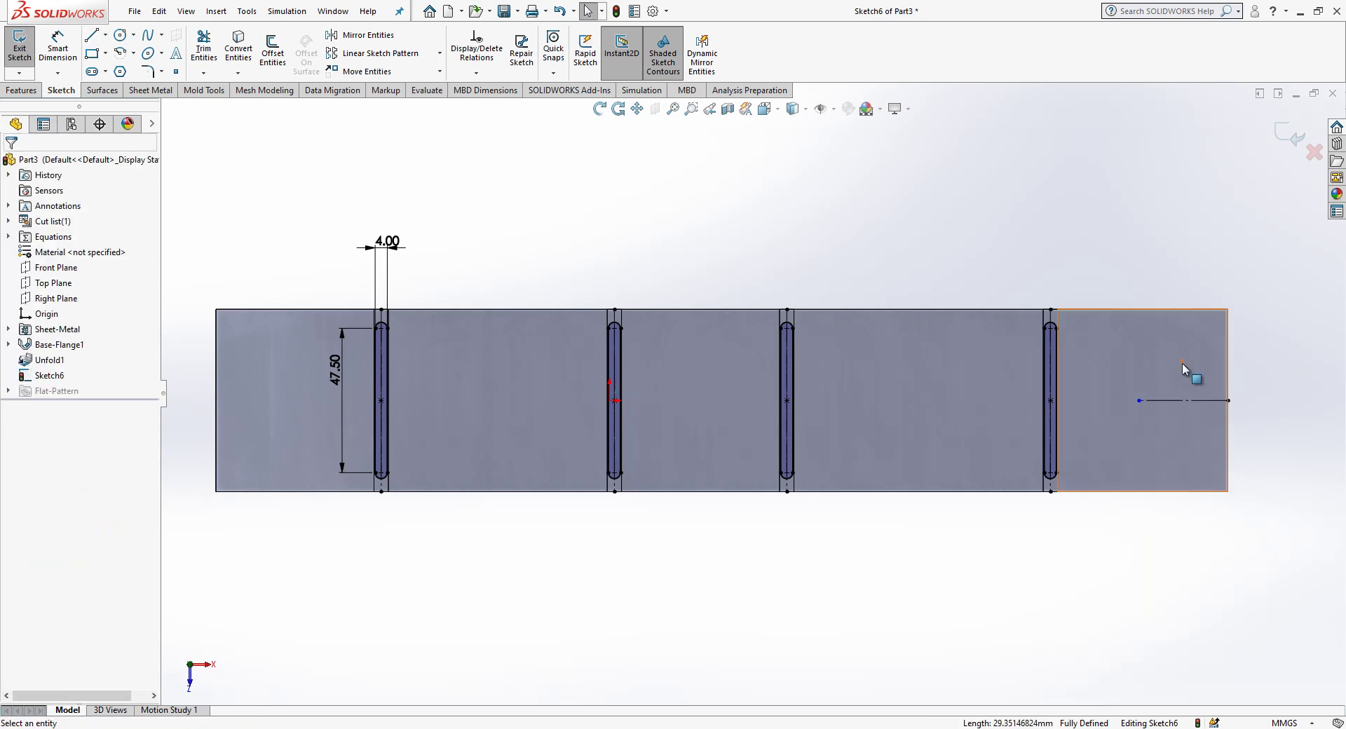
click(120, 34)
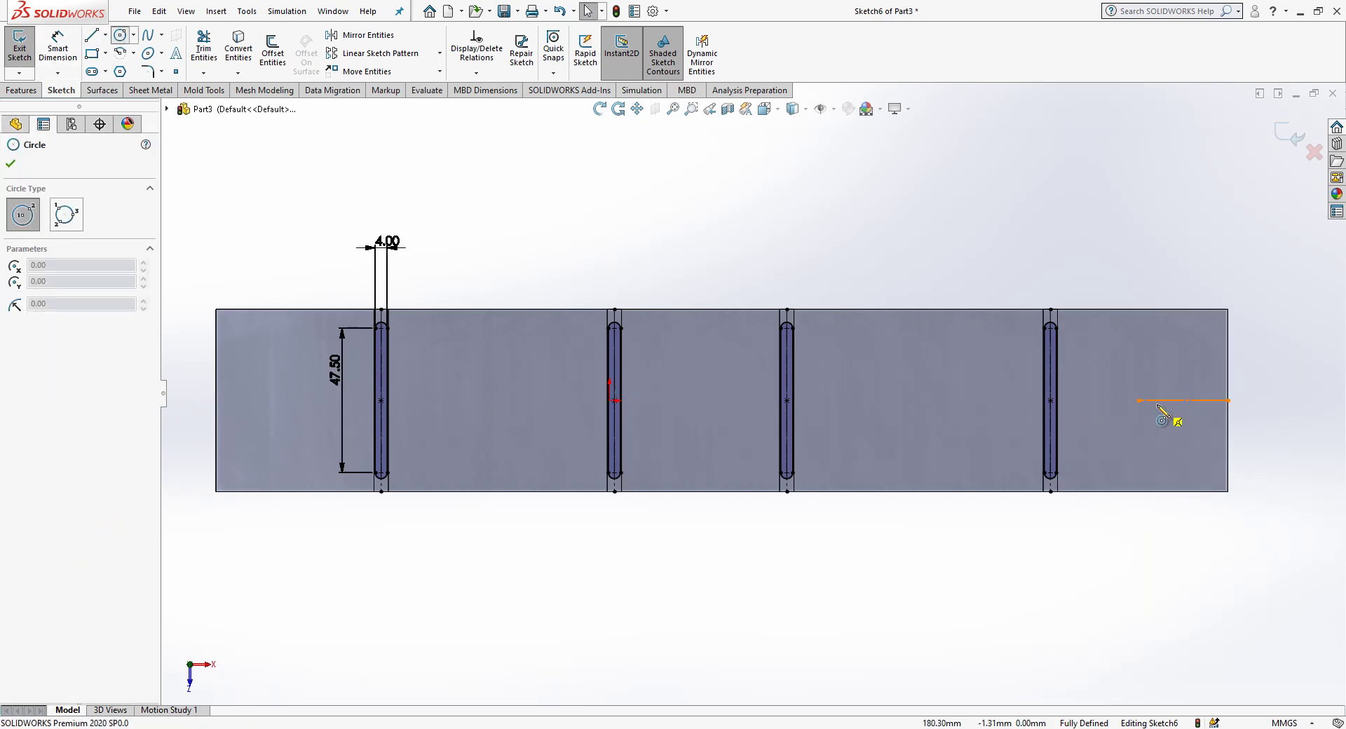
drag(1139, 401, 1172, 436)
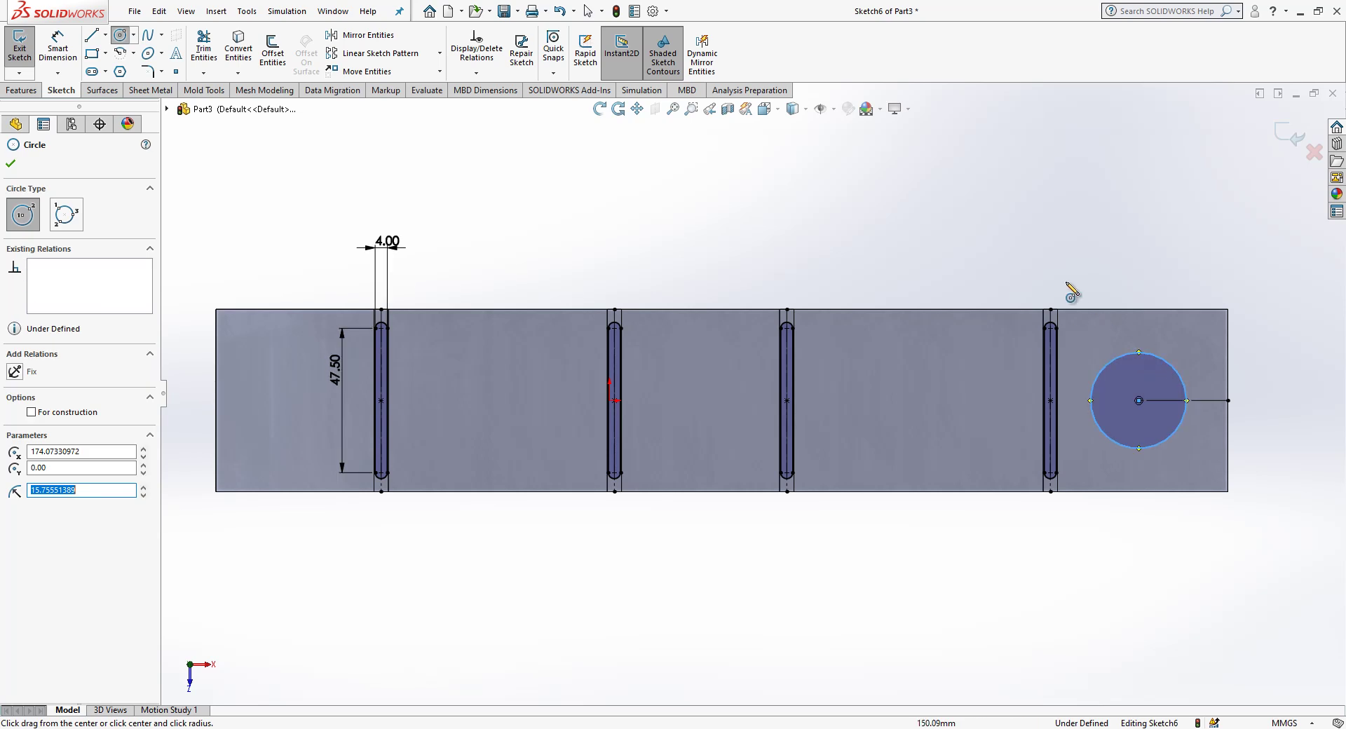
click(66, 47)
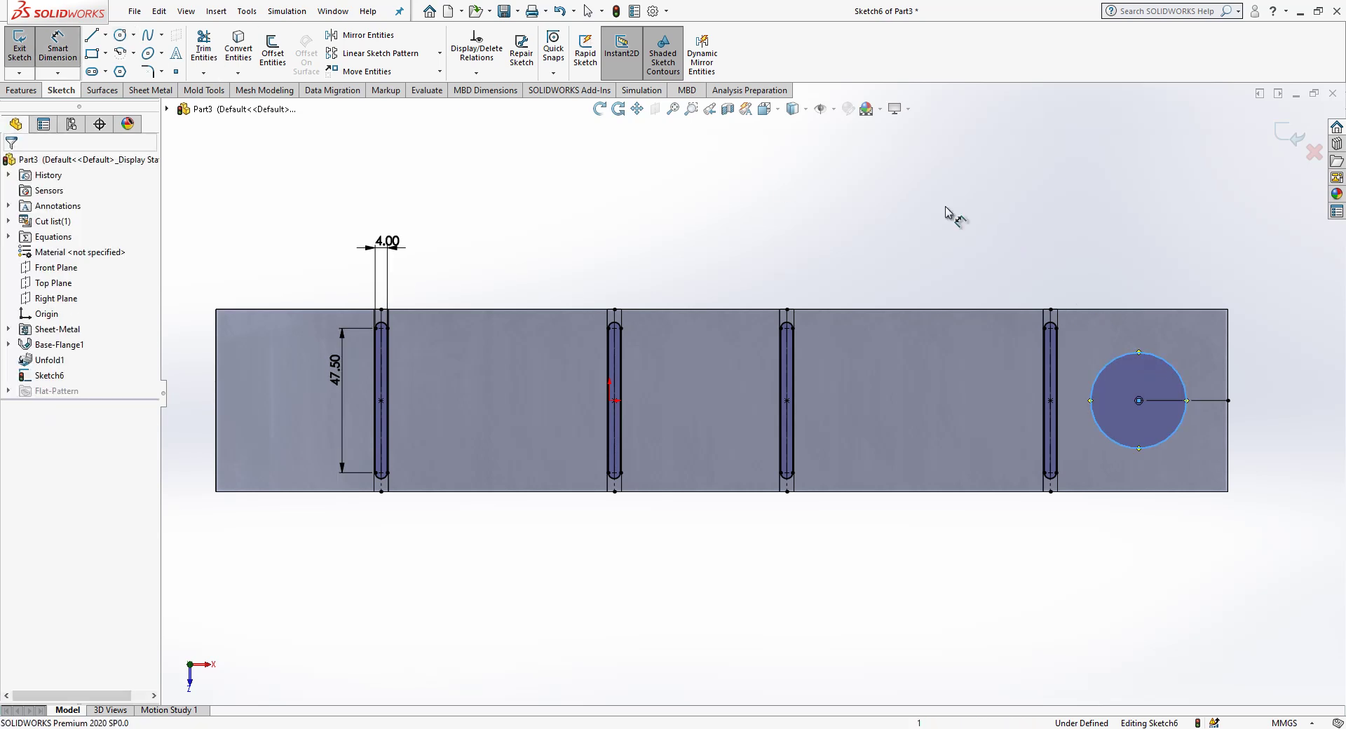
click(1157, 357)
click(1142, 249)
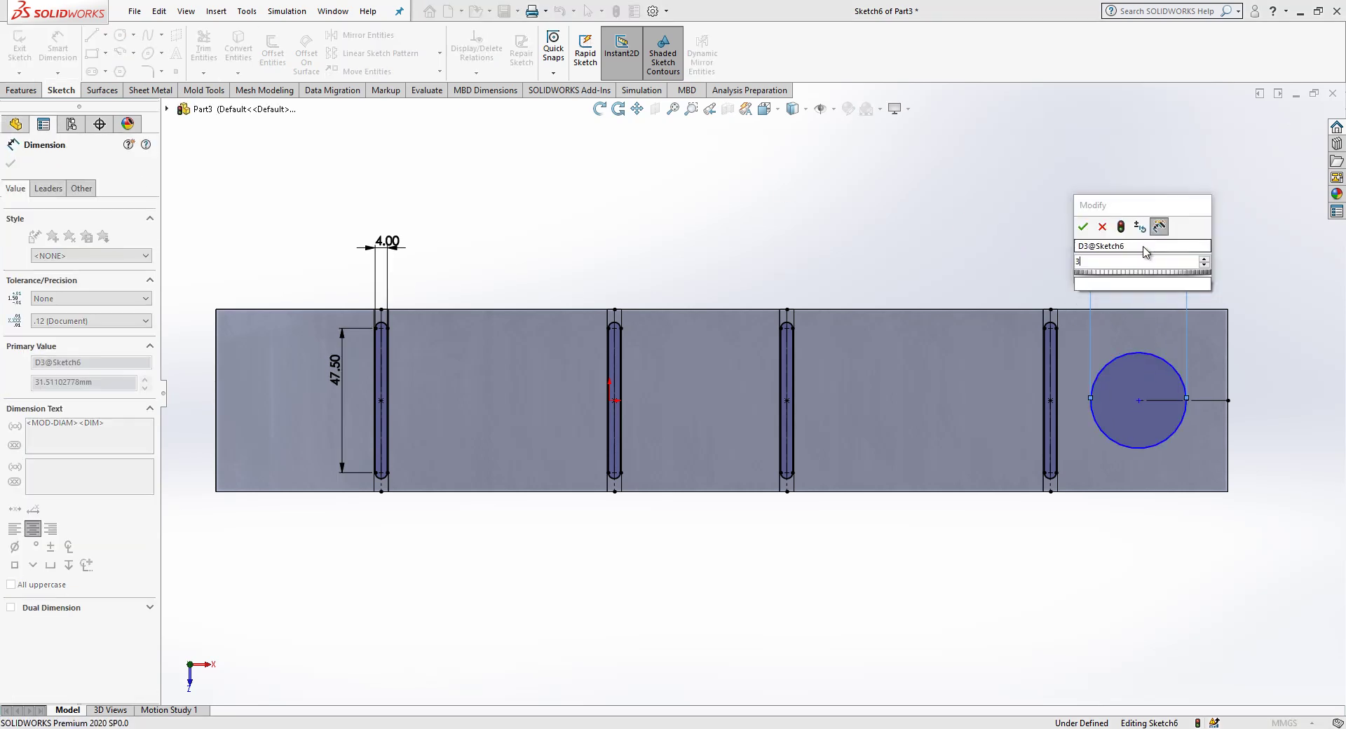
text(30)
key(Return)
key(Escape)
Step: Dimension the hole centre 30 mm from the plate's right end
click(1198, 402)
click(1184, 197)
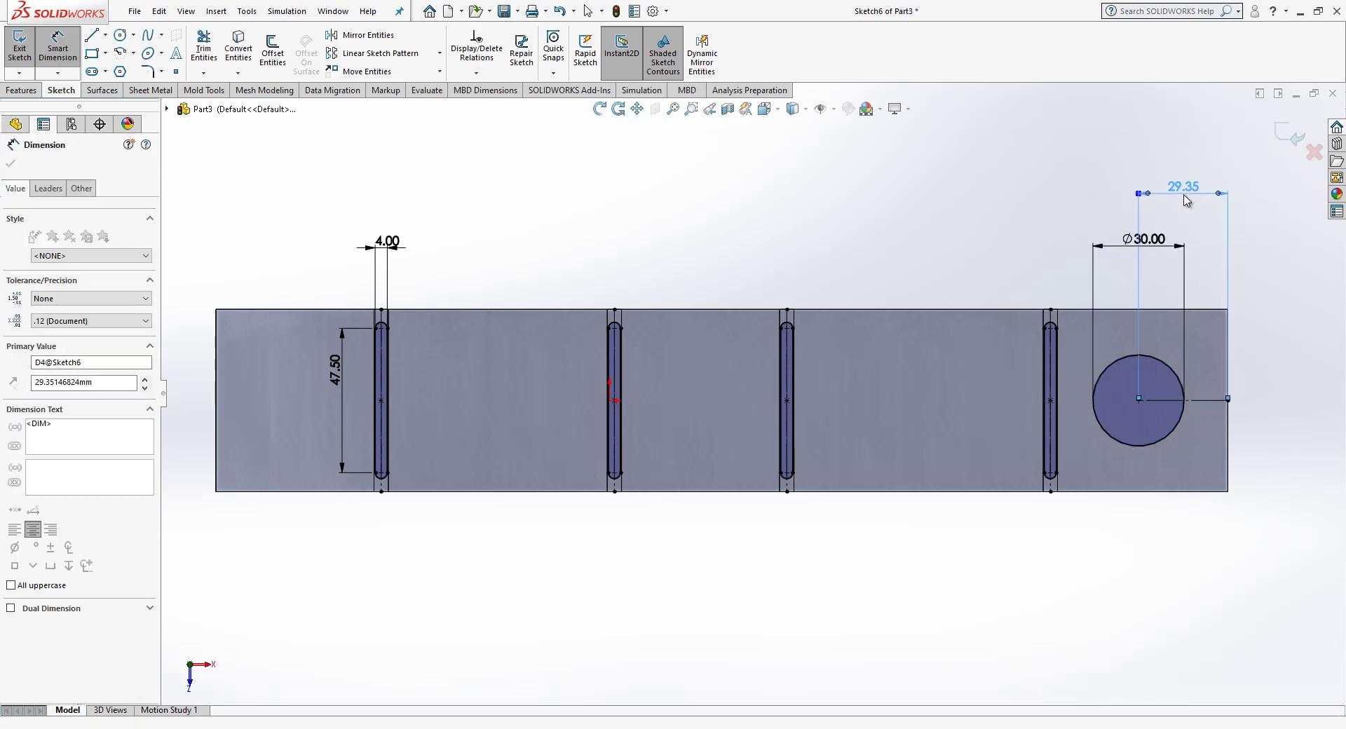
text(30)
key(Return)
Step: Change the slot's 4.00 dimension to 5.50 and exit Sketch6
key(Escape)
scroll(419, 350, down, 3)
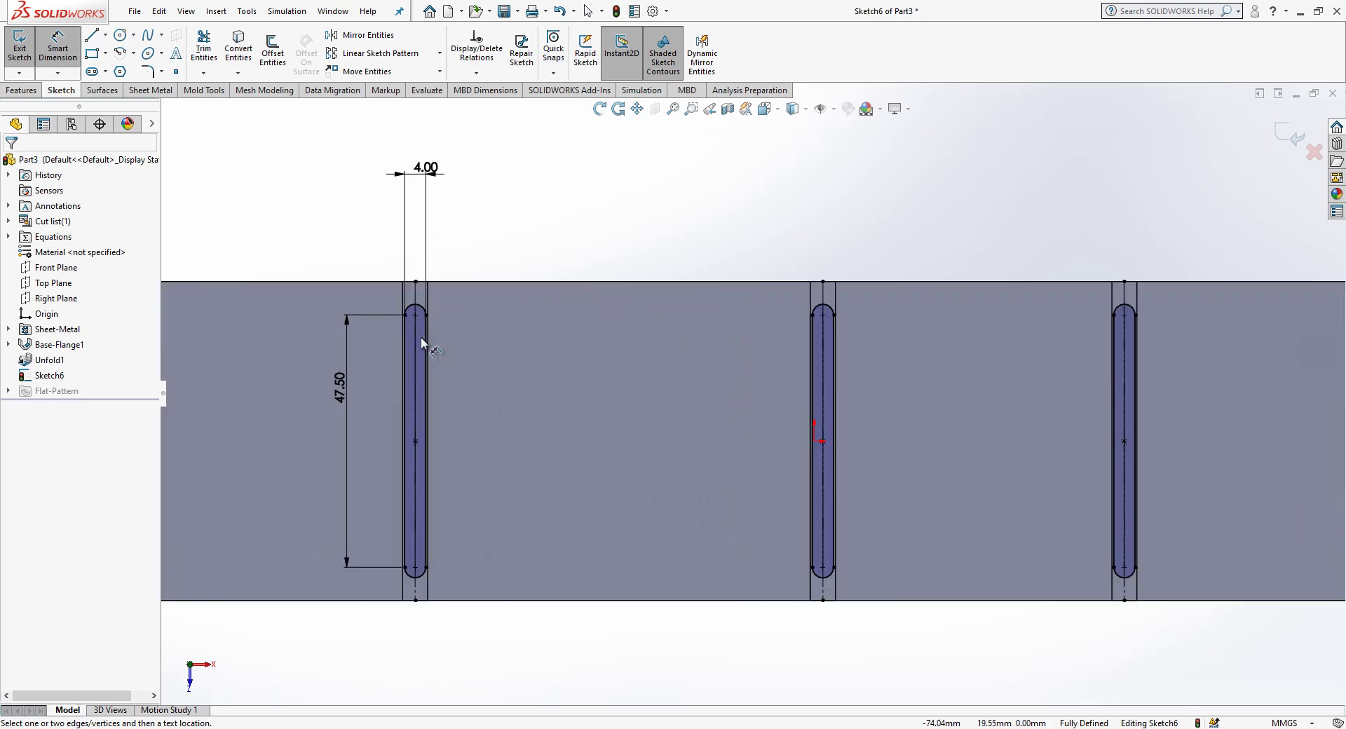
scroll(421, 338, down, 2)
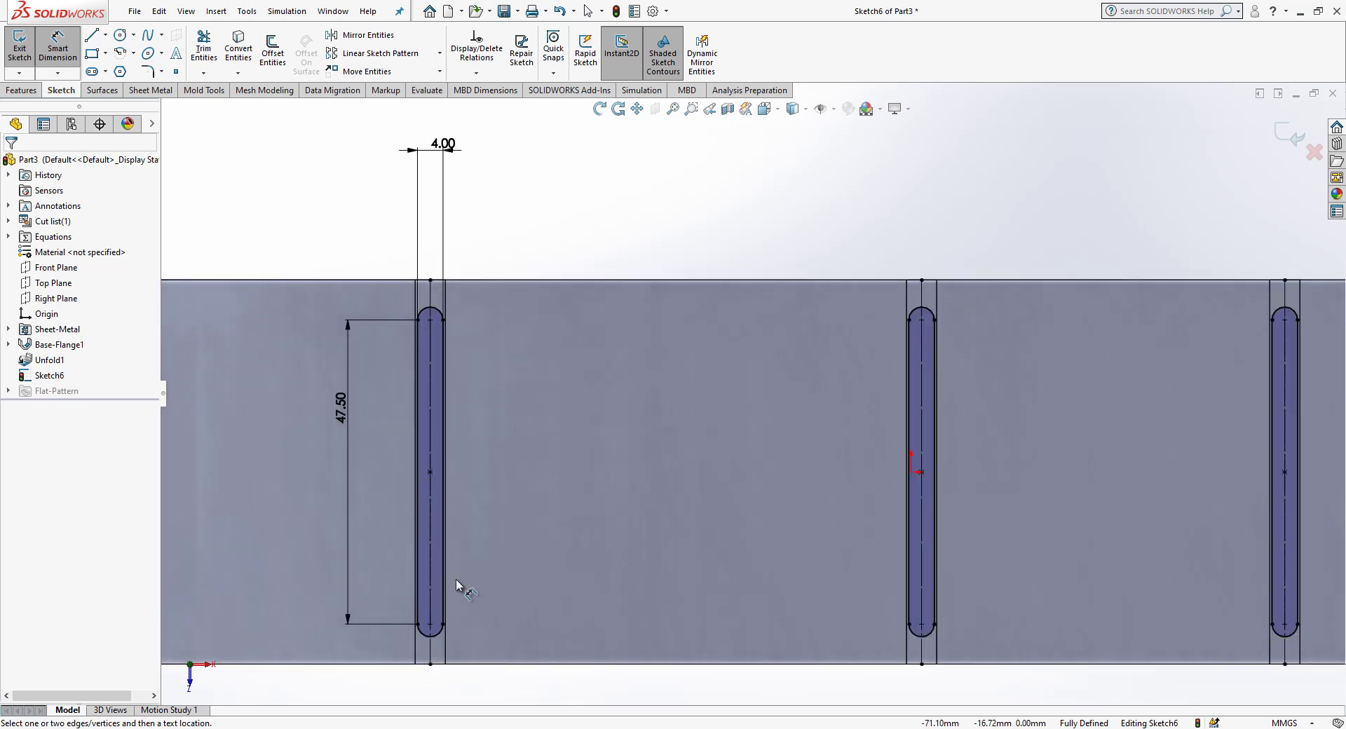
click(437, 148)
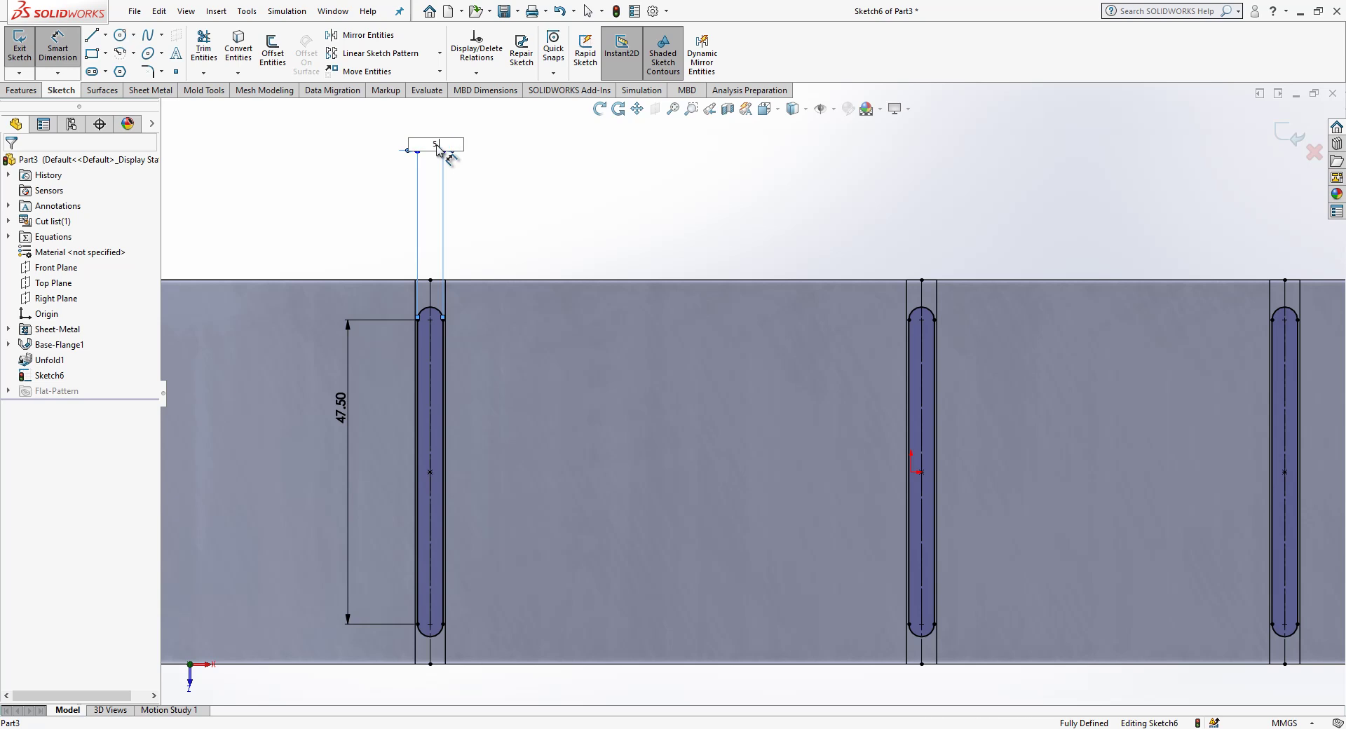
key(Return)
scroll(750, 392, up, 5)
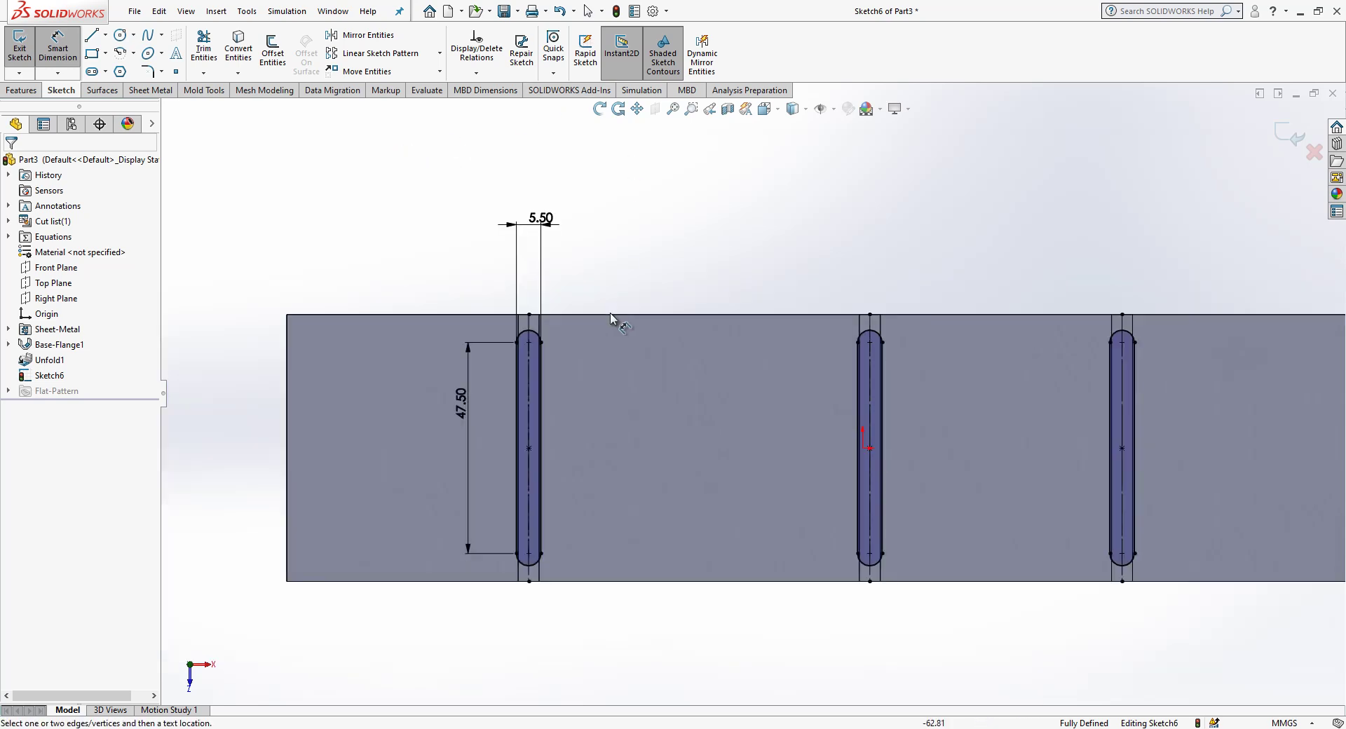
scroll(1224, 424, down, 6)
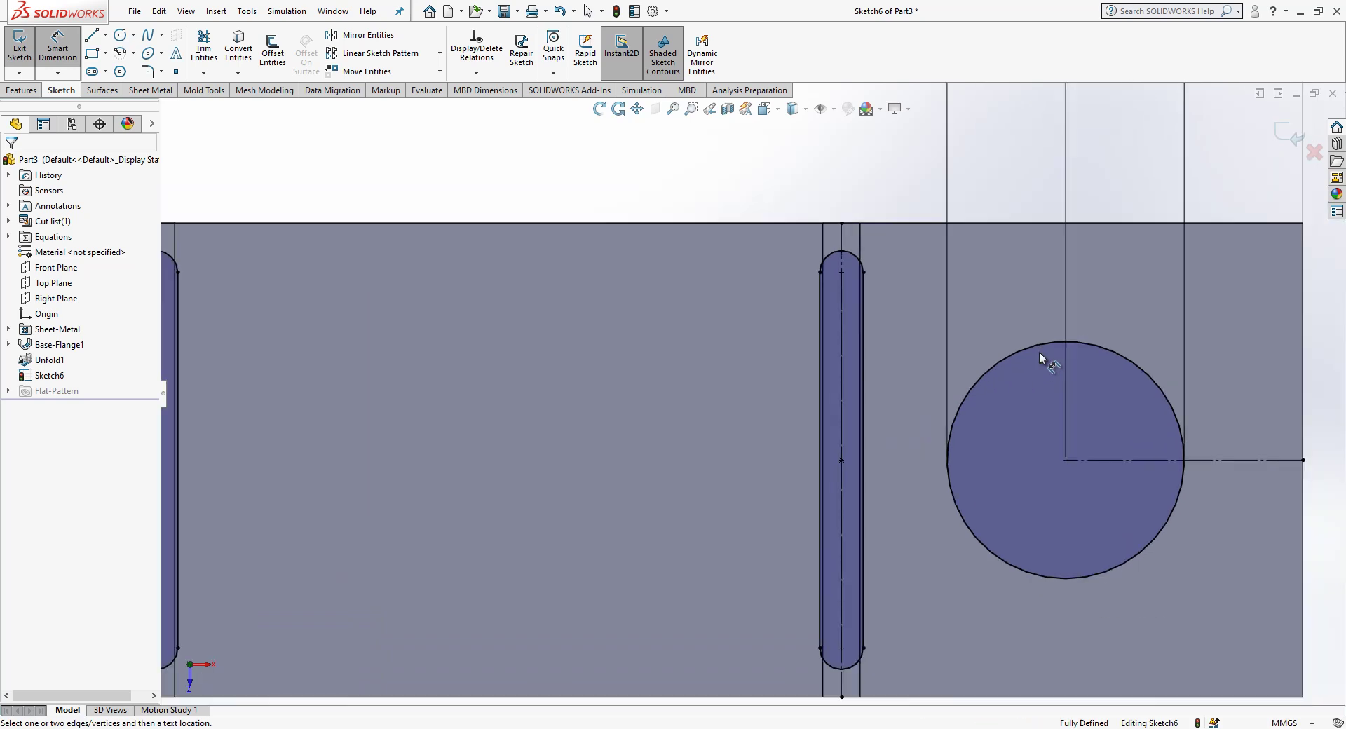
click(1272, 136)
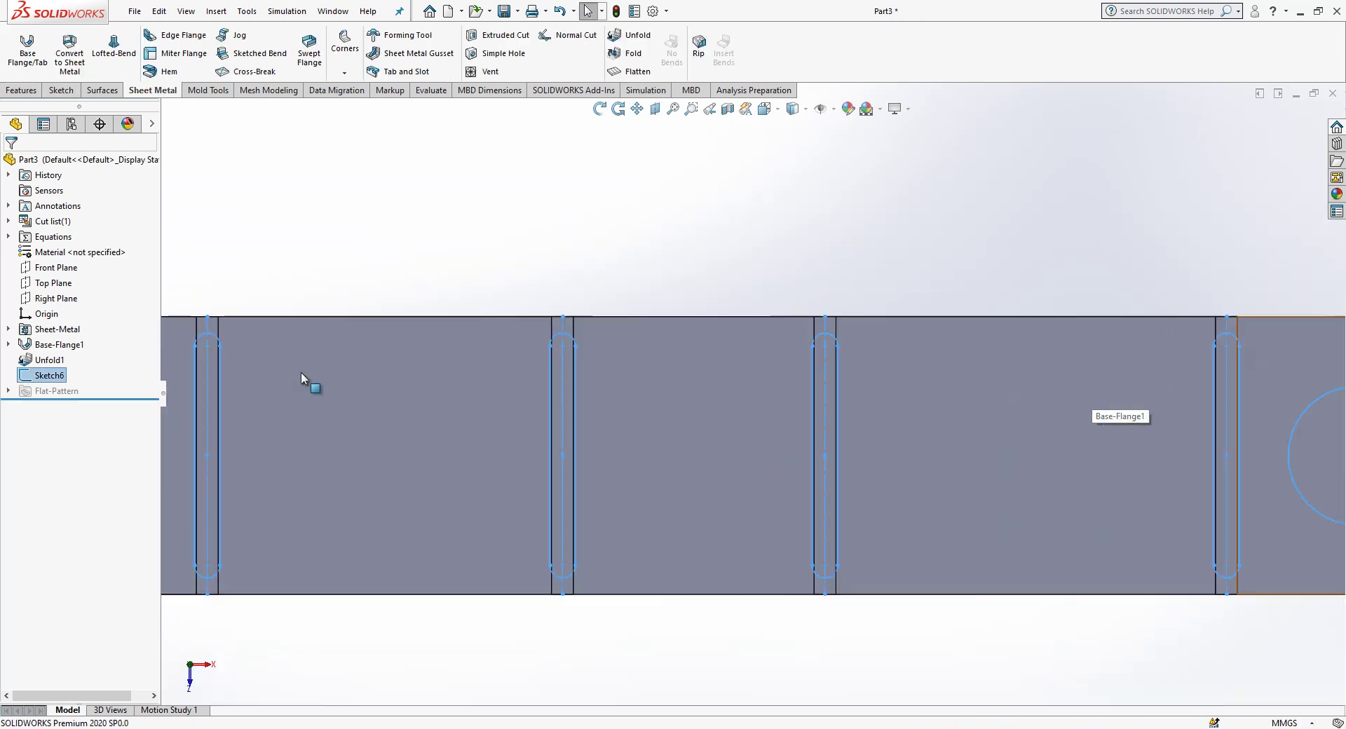
Step: Extrude-cut the four slots and round hole through the plate, linked to sheet thickness
scroll(872, 457, up, 3)
middle_drag(872, 457, 850, 420)
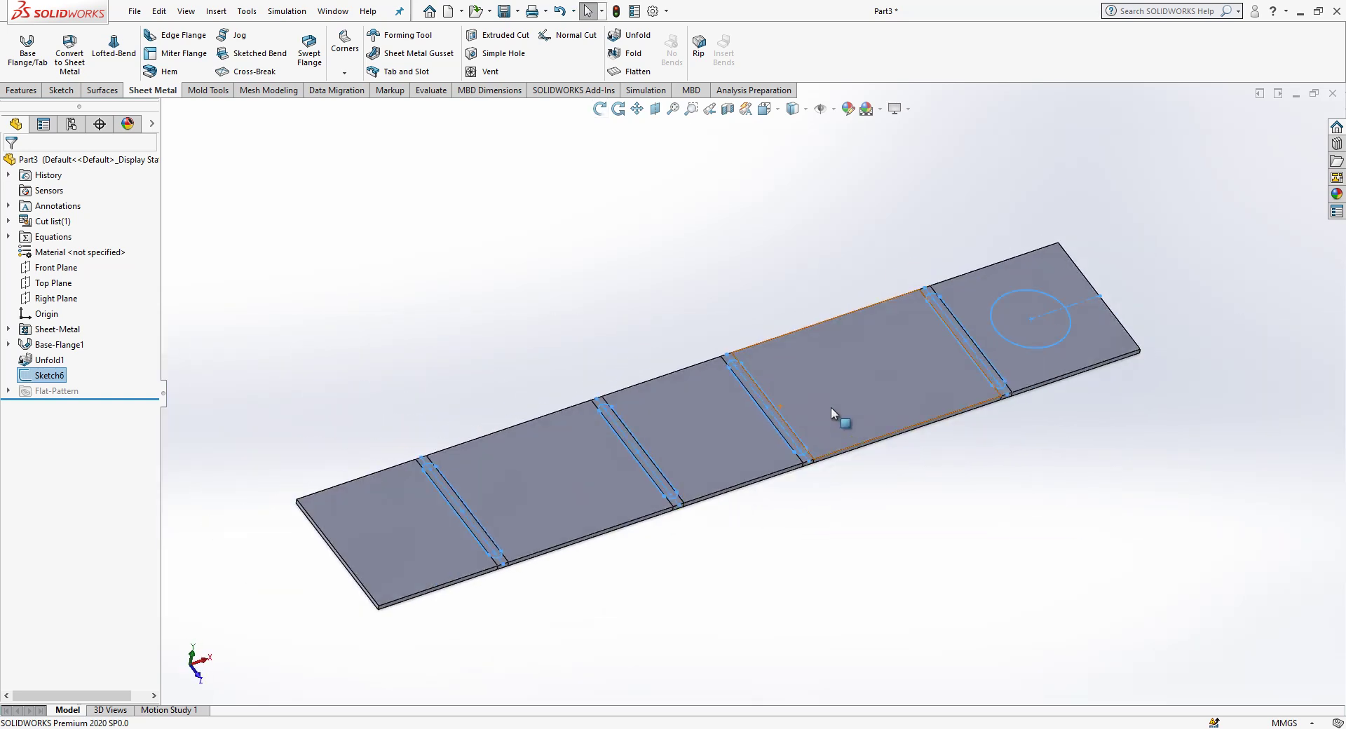
click(506, 35)
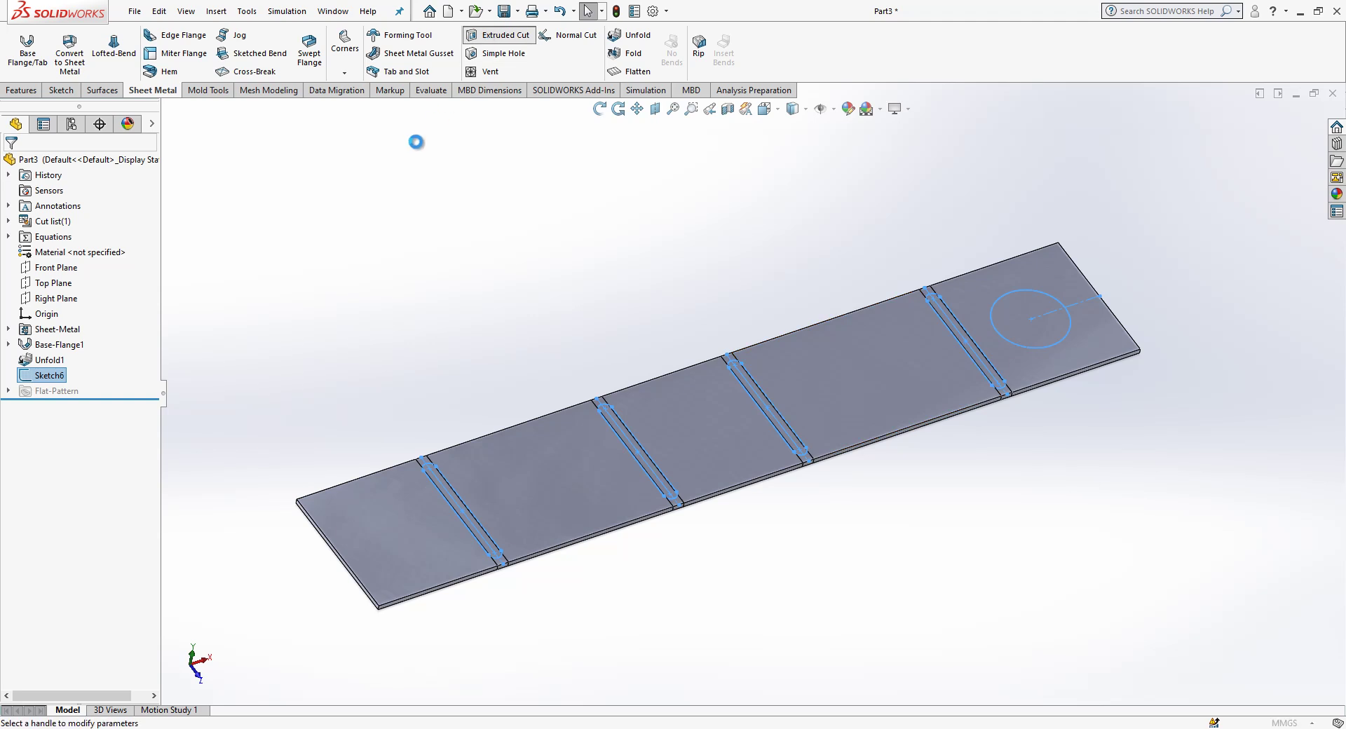
click(32, 317)
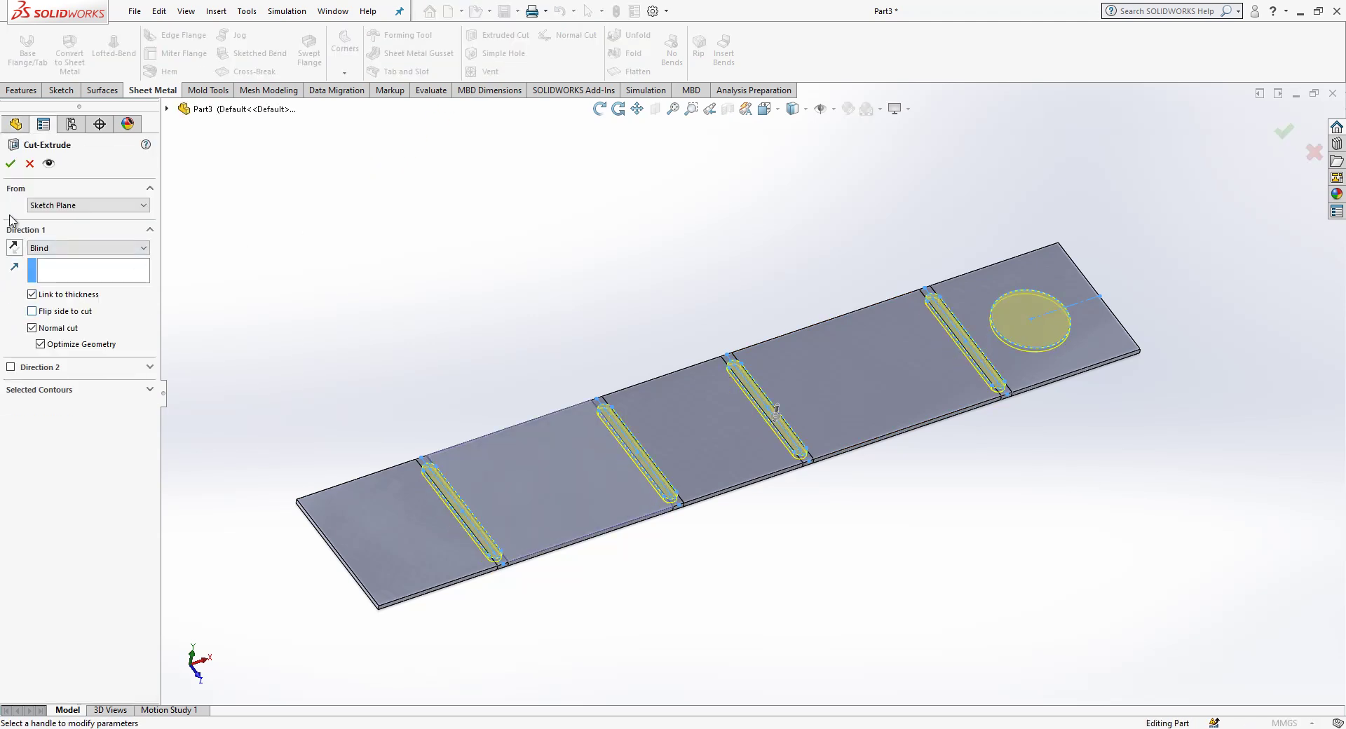
click(11, 166)
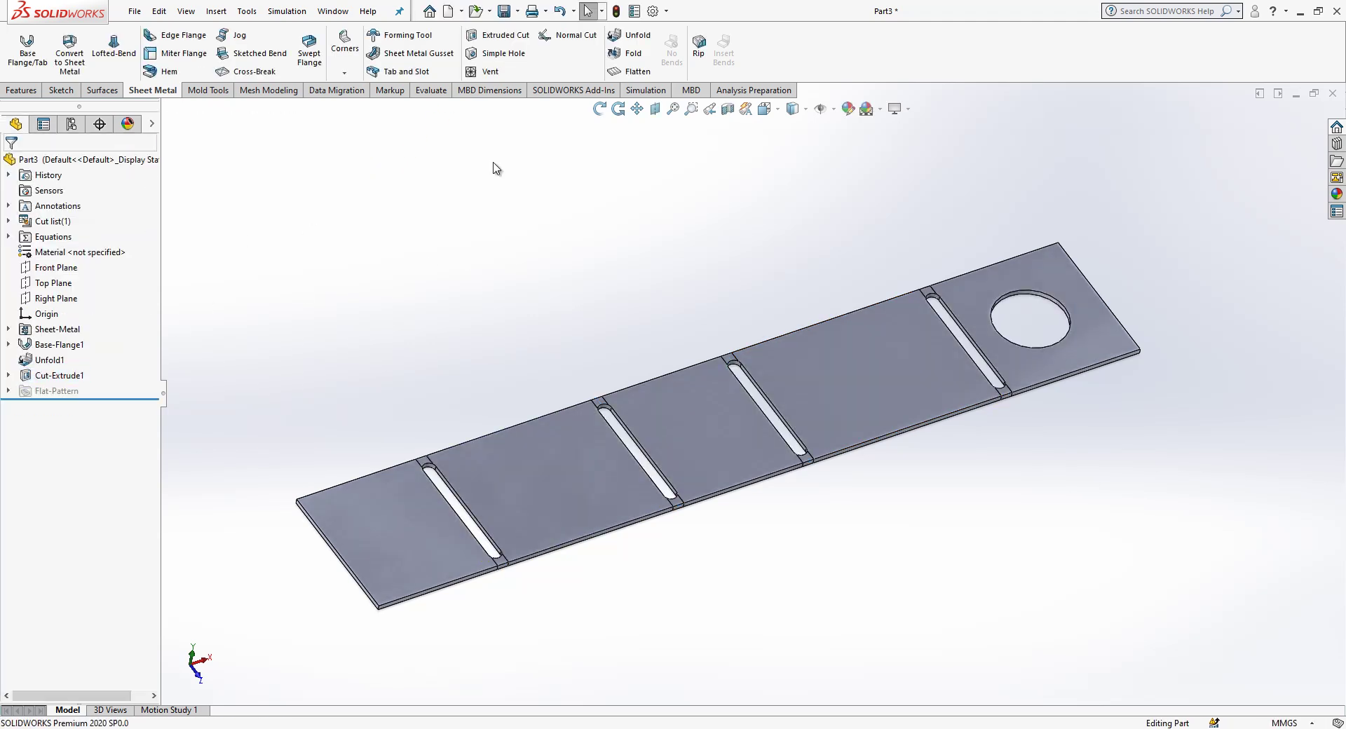
Step: Fold all four bends back into the box using Collect All Bends
click(629, 54)
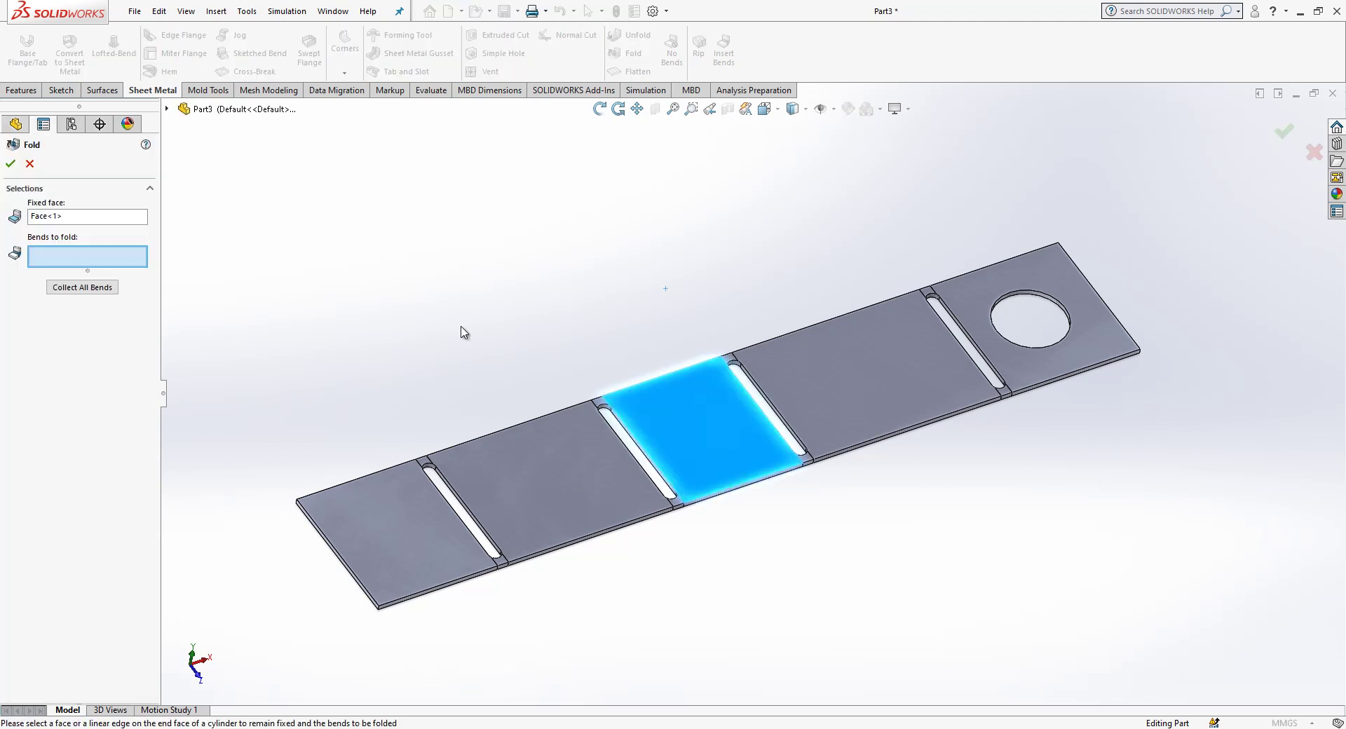
click(79, 287)
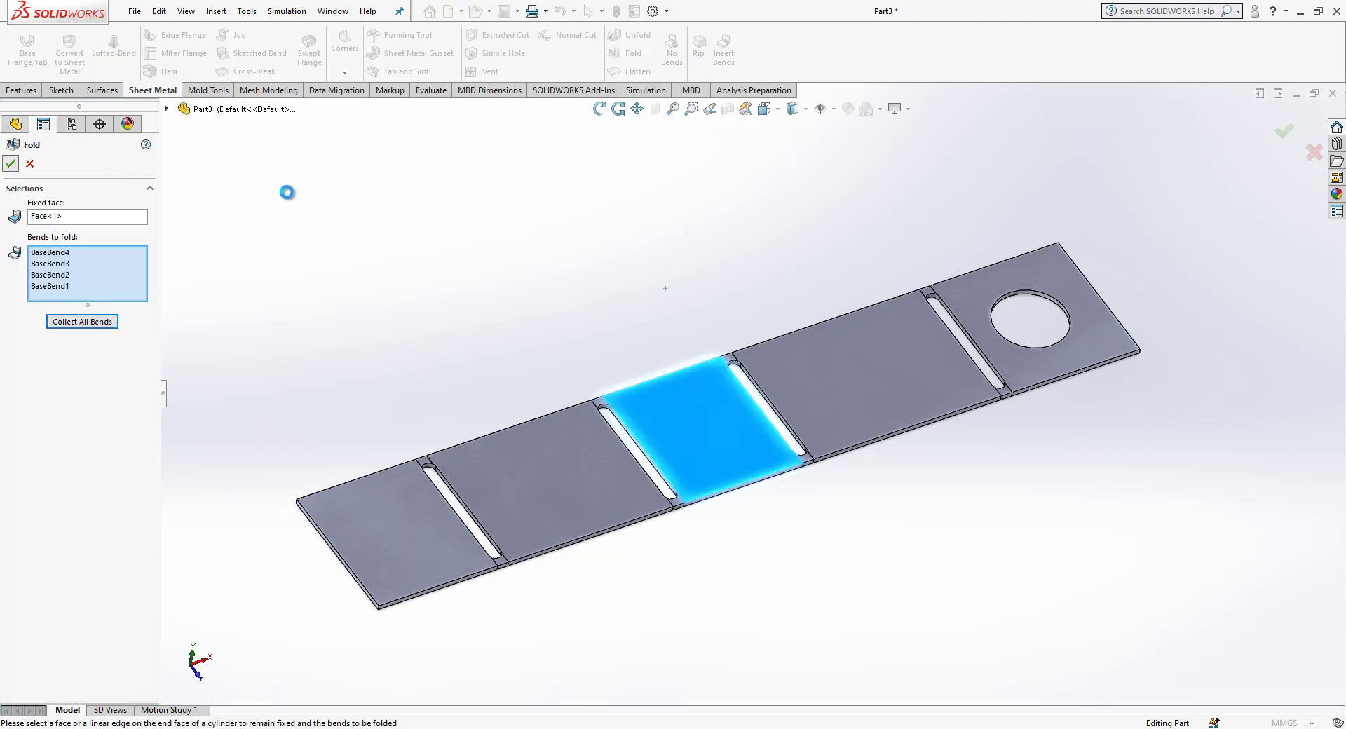
middle_drag(762, 317, 757, 271)
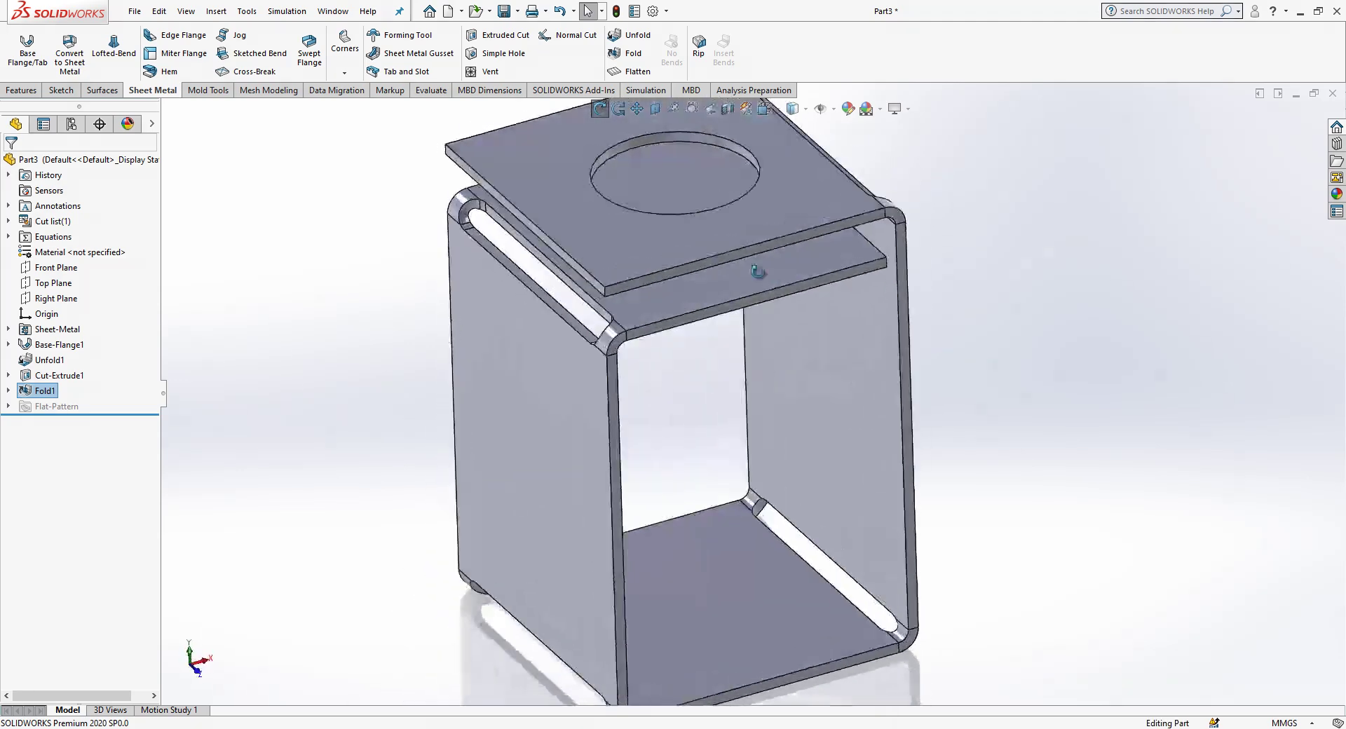
scroll(757, 272, up, 2)
Step: Roll the feature history back above Fold1 to show the flat slotted strip
click(130, 416)
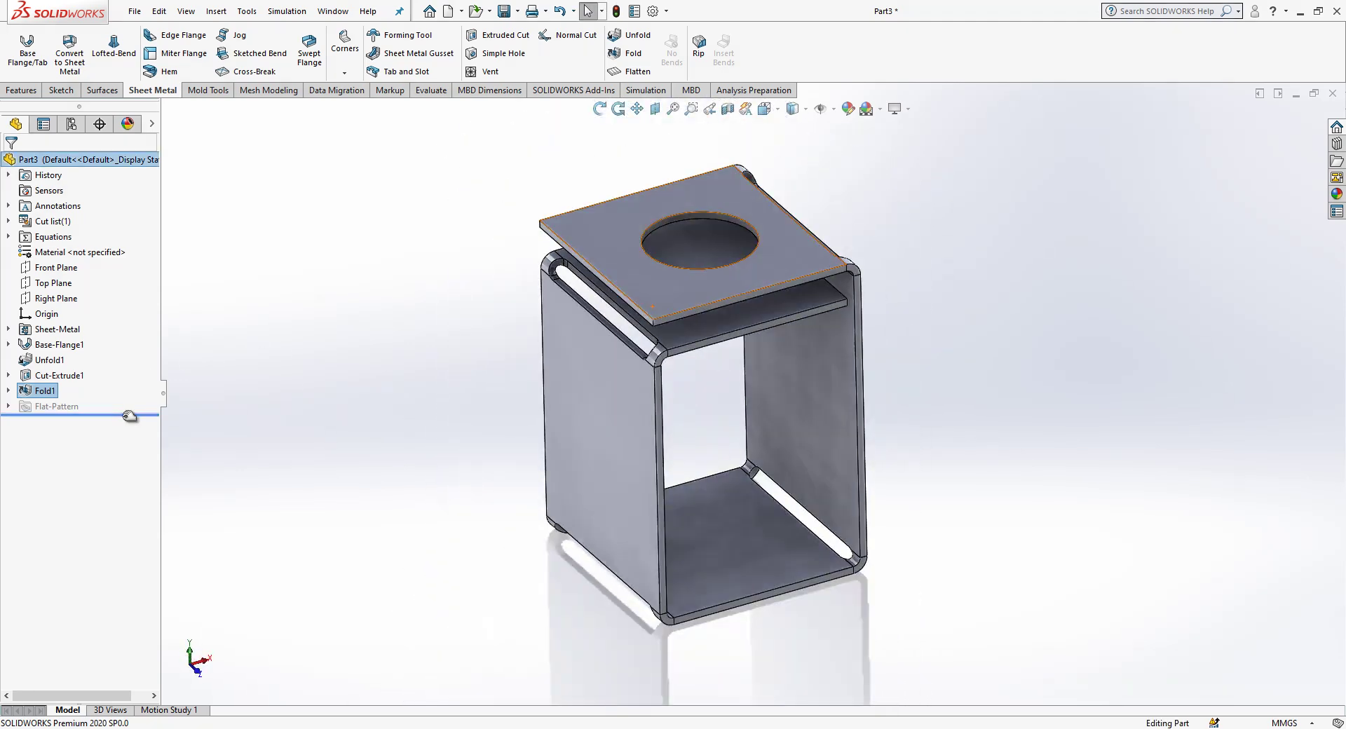
drag(130, 416, 127, 396)
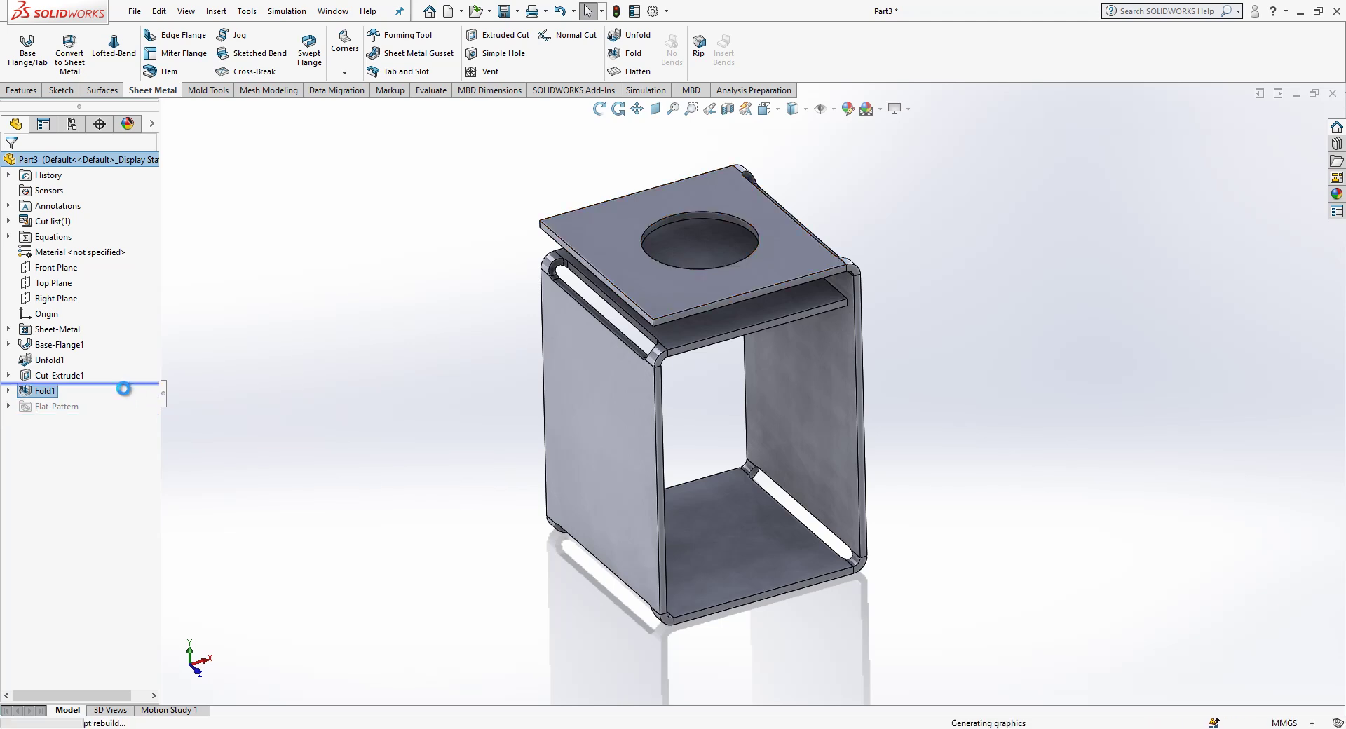
scroll(570, 355, up, 3)
middle_drag(571, 355, 565, 403)
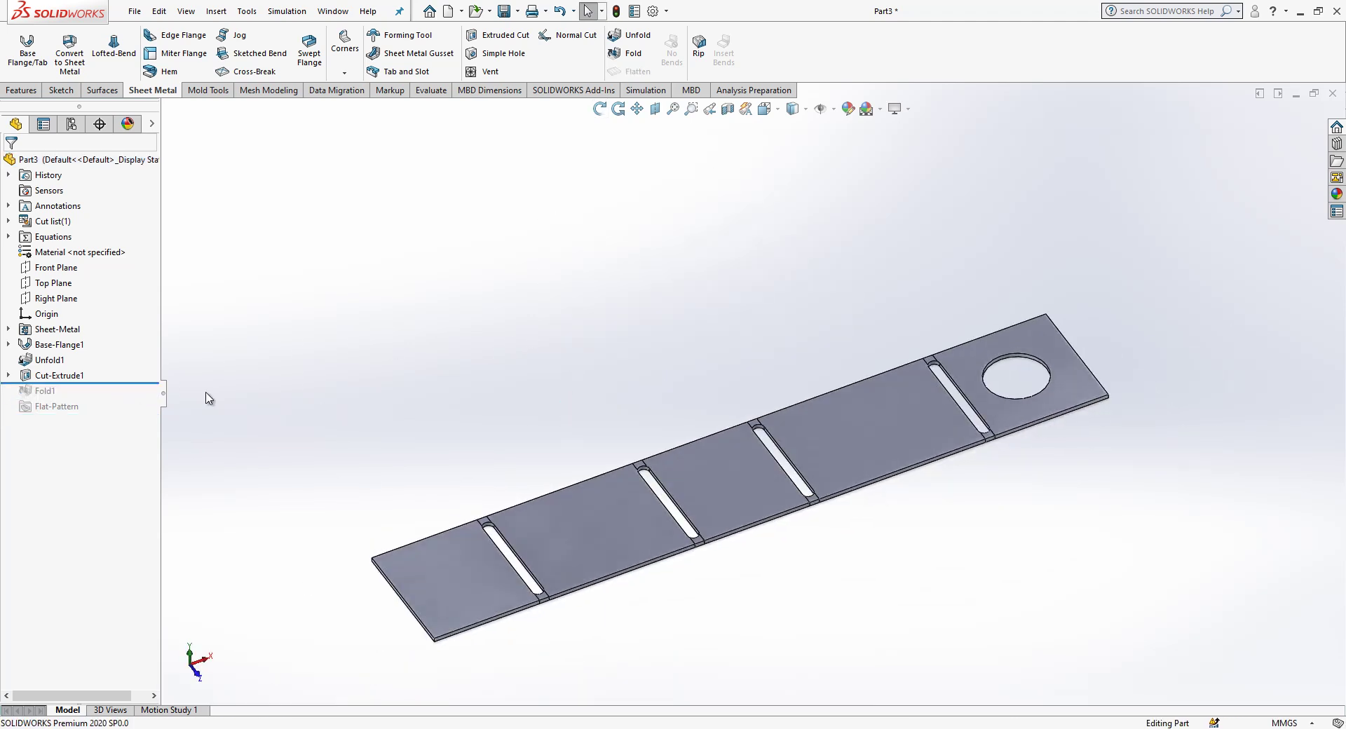
Step: Start a new sketch on the second panel from the left, viewed face-on
click(601, 537)
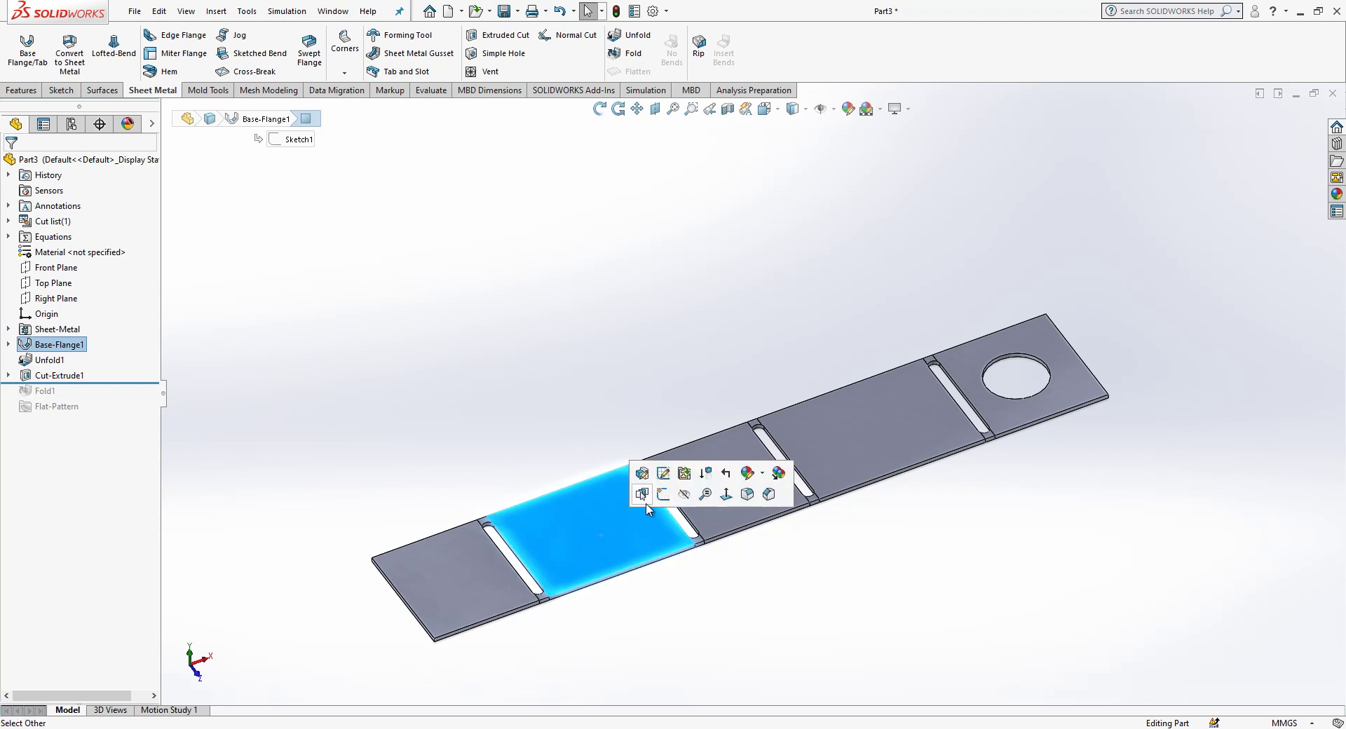
click(661, 495)
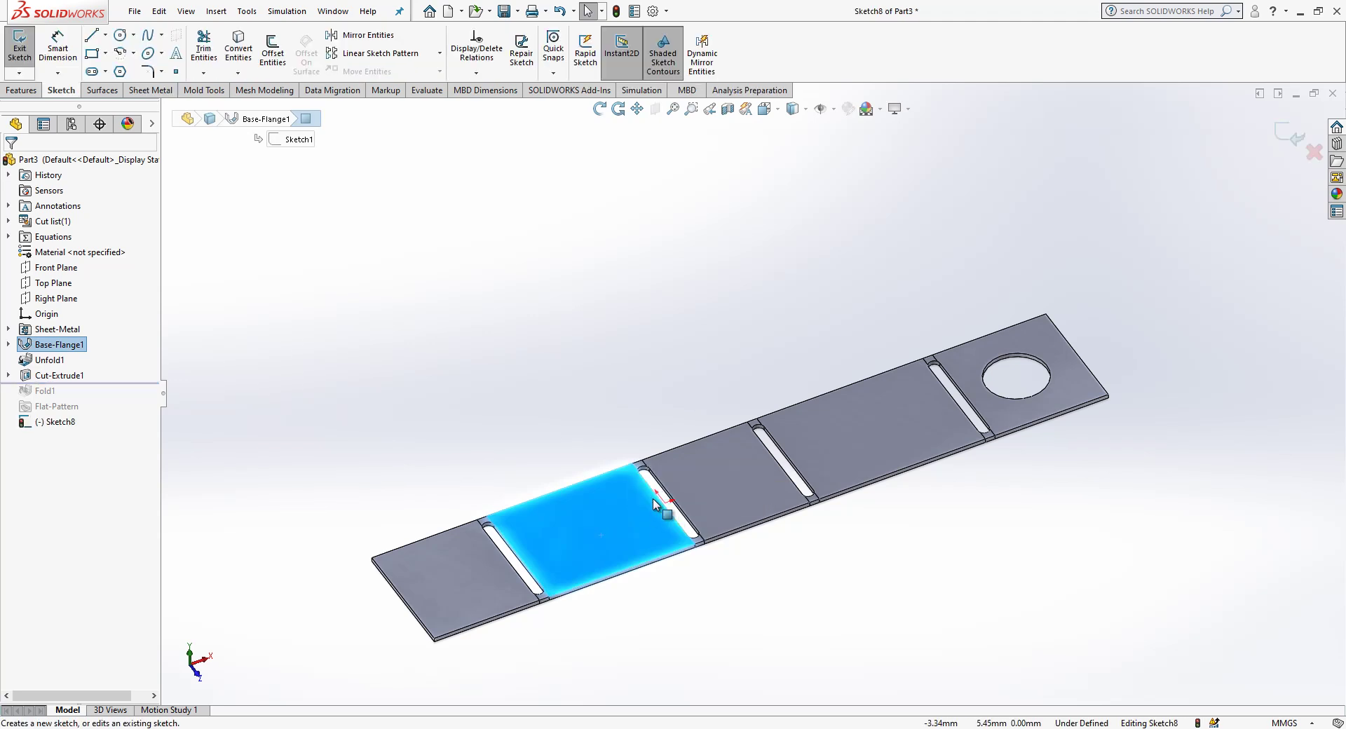
click(765, 110)
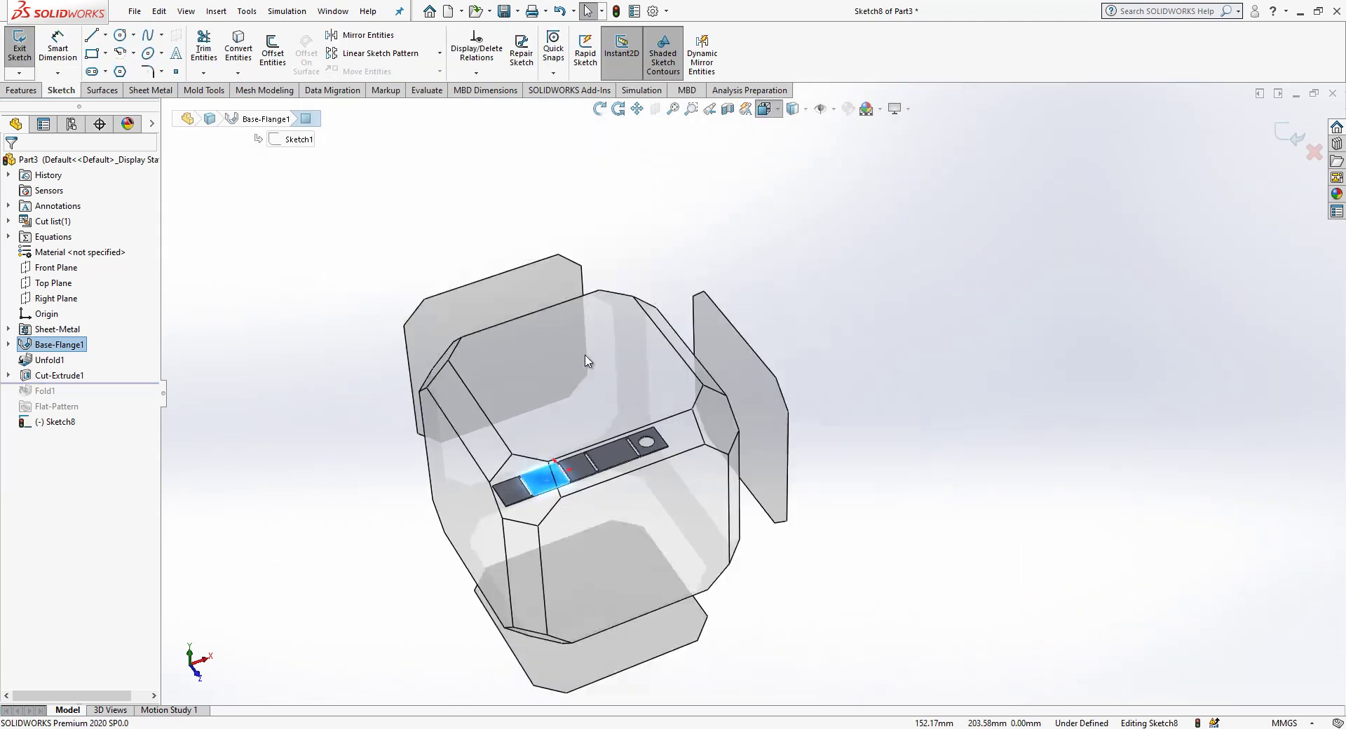
double_click(583, 359)
click(928, 502)
scroll(986, 406, down, 3)
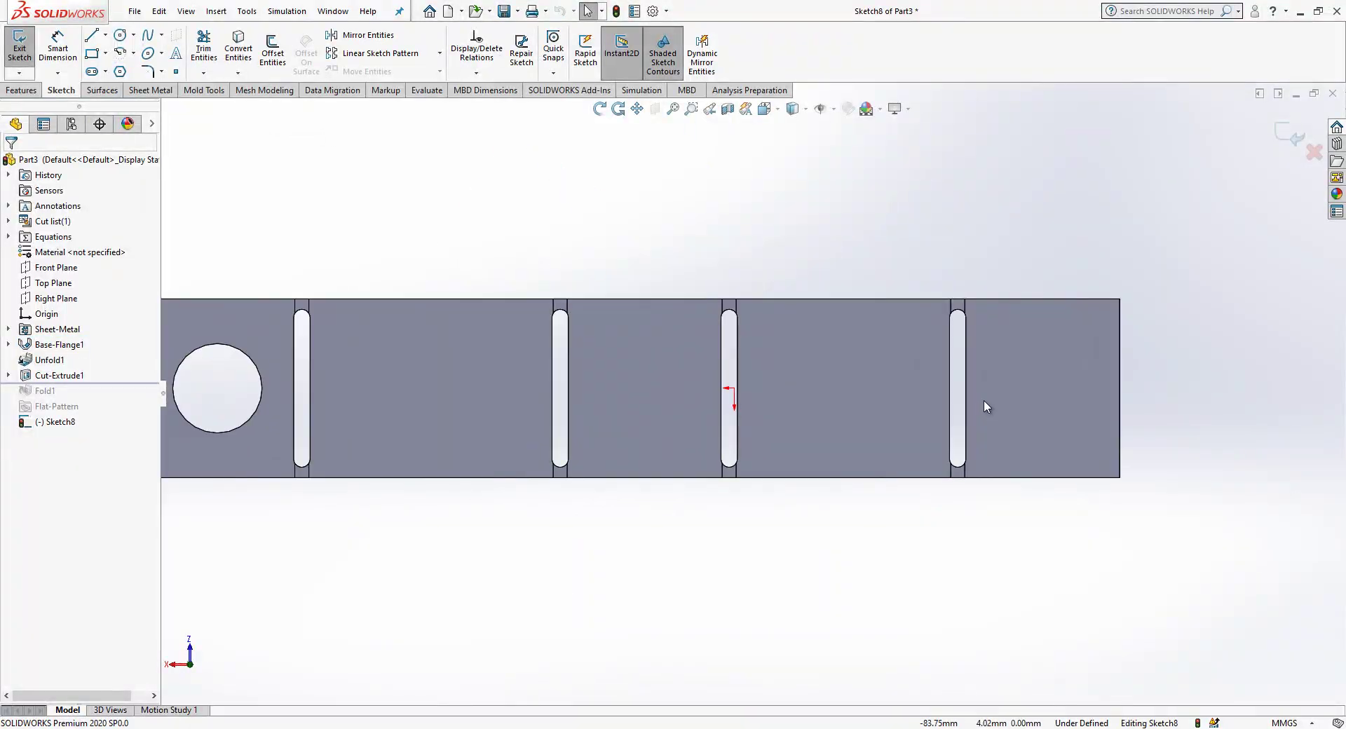
Step: Draw a vertical construction line across the panel from top to bottom
click(91, 35)
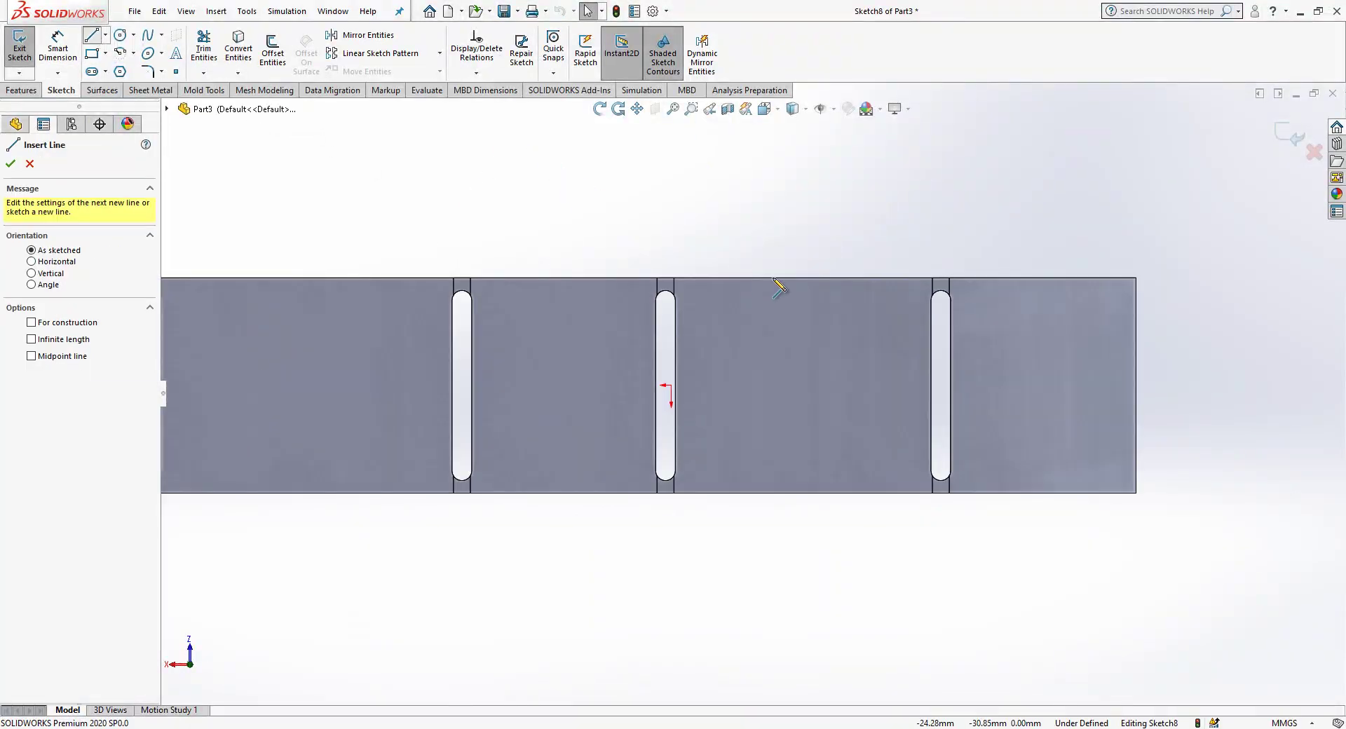
mouse_move(803, 278)
mouse_down()
mouse_move(814, 501)
mouse_move(804, 492)
mouse_up()
key(Escape)
click(805, 424)
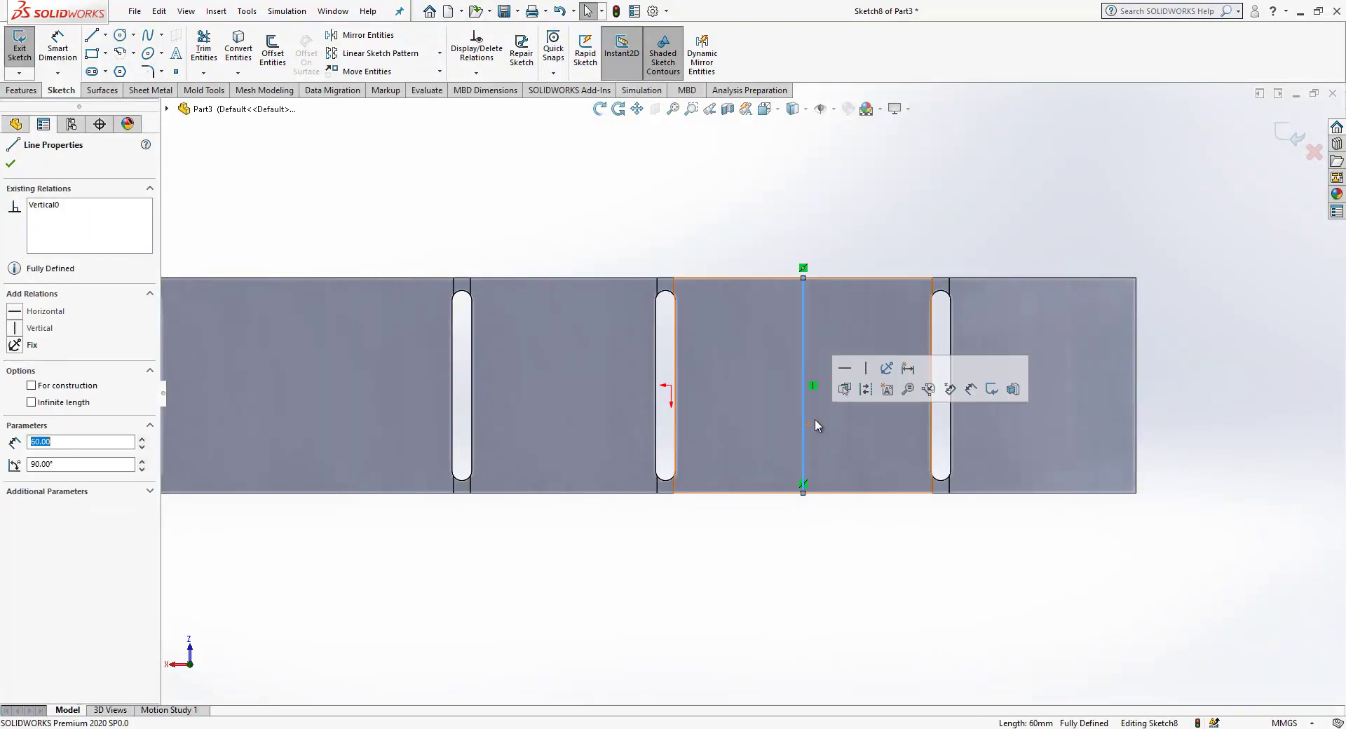
click(854, 391)
click(358, 128)
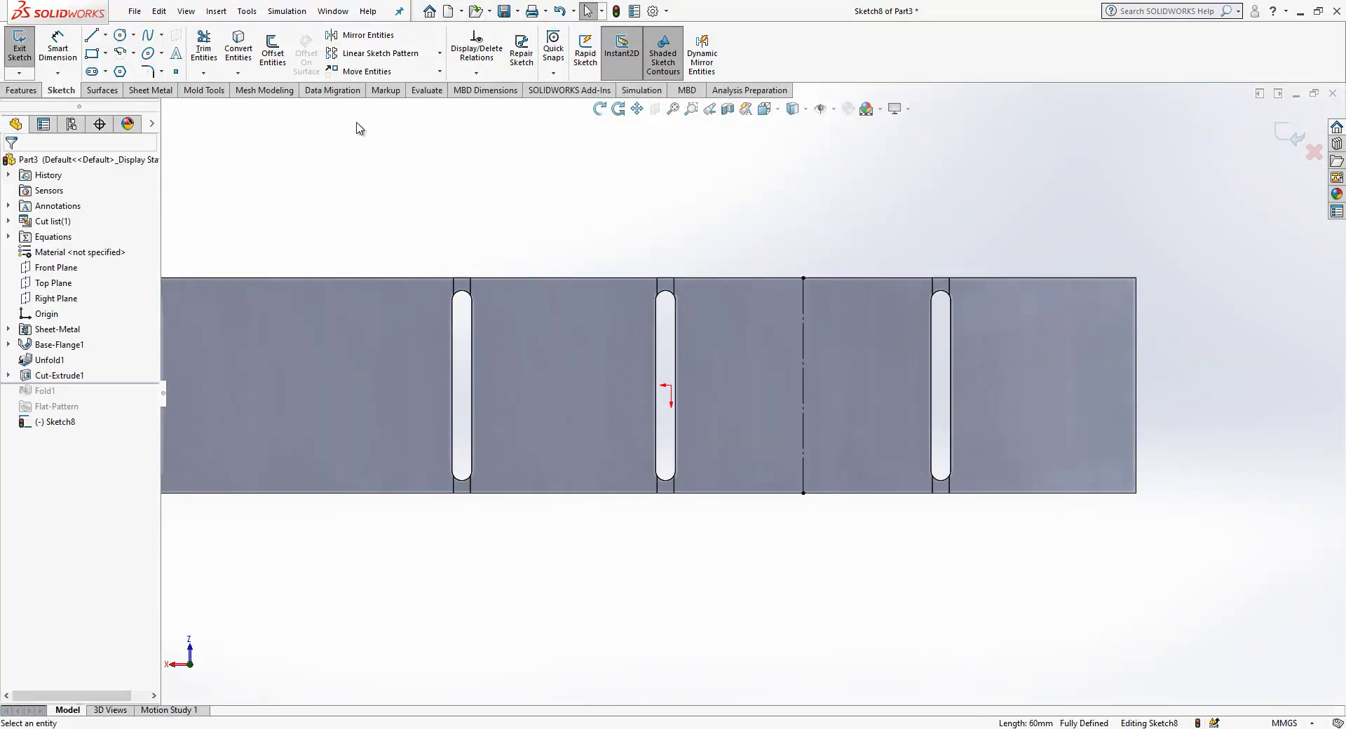
Step: Draw a centre-point rectangle centred on the construction line, reaching toward the slot
click(106, 53)
click(133, 86)
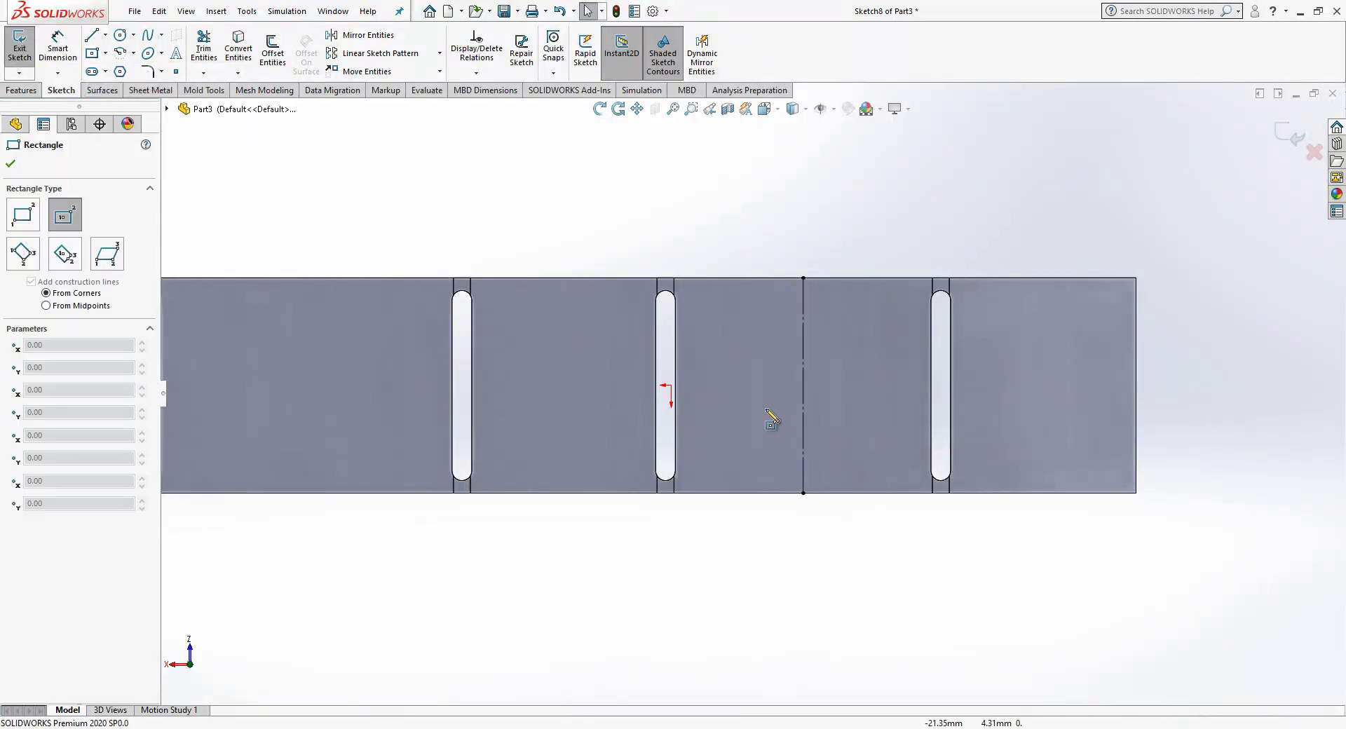
click(803, 384)
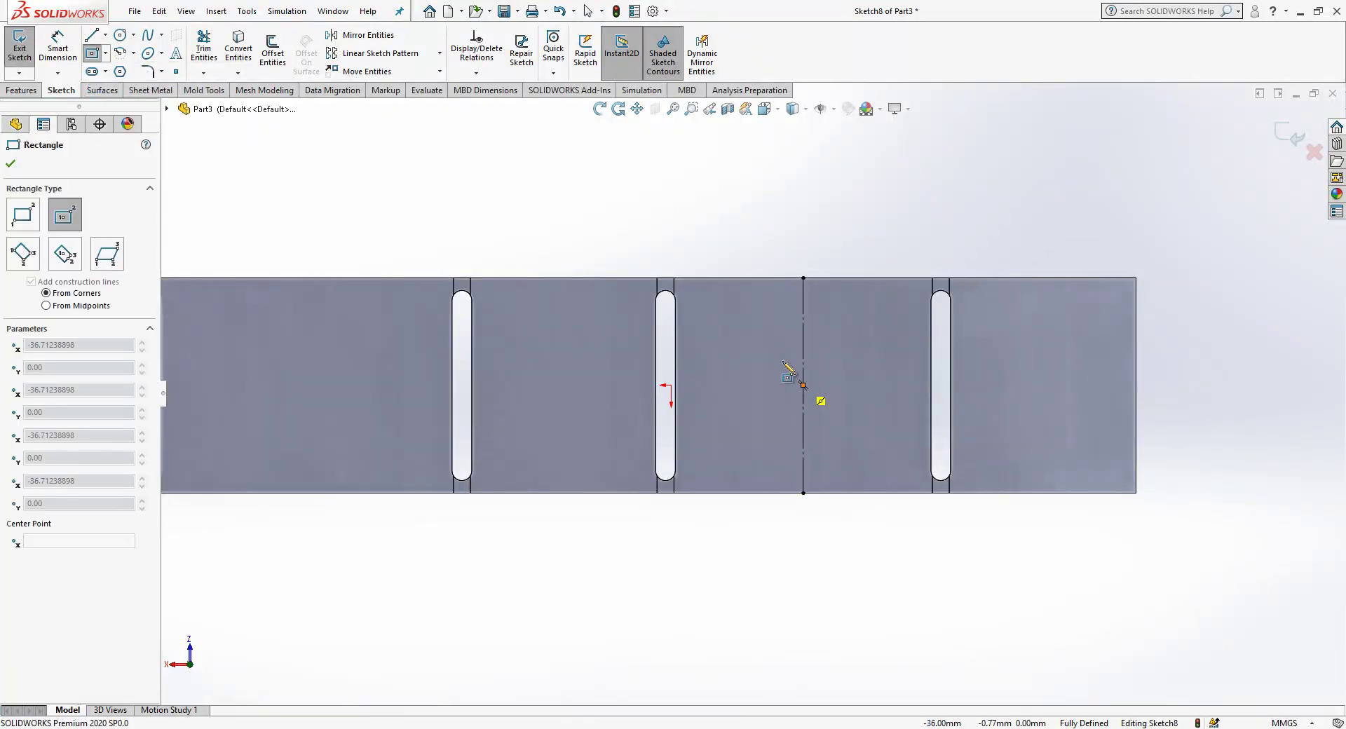
click(700, 293)
right_drag(762, 560, 763, 490)
click(763, 292)
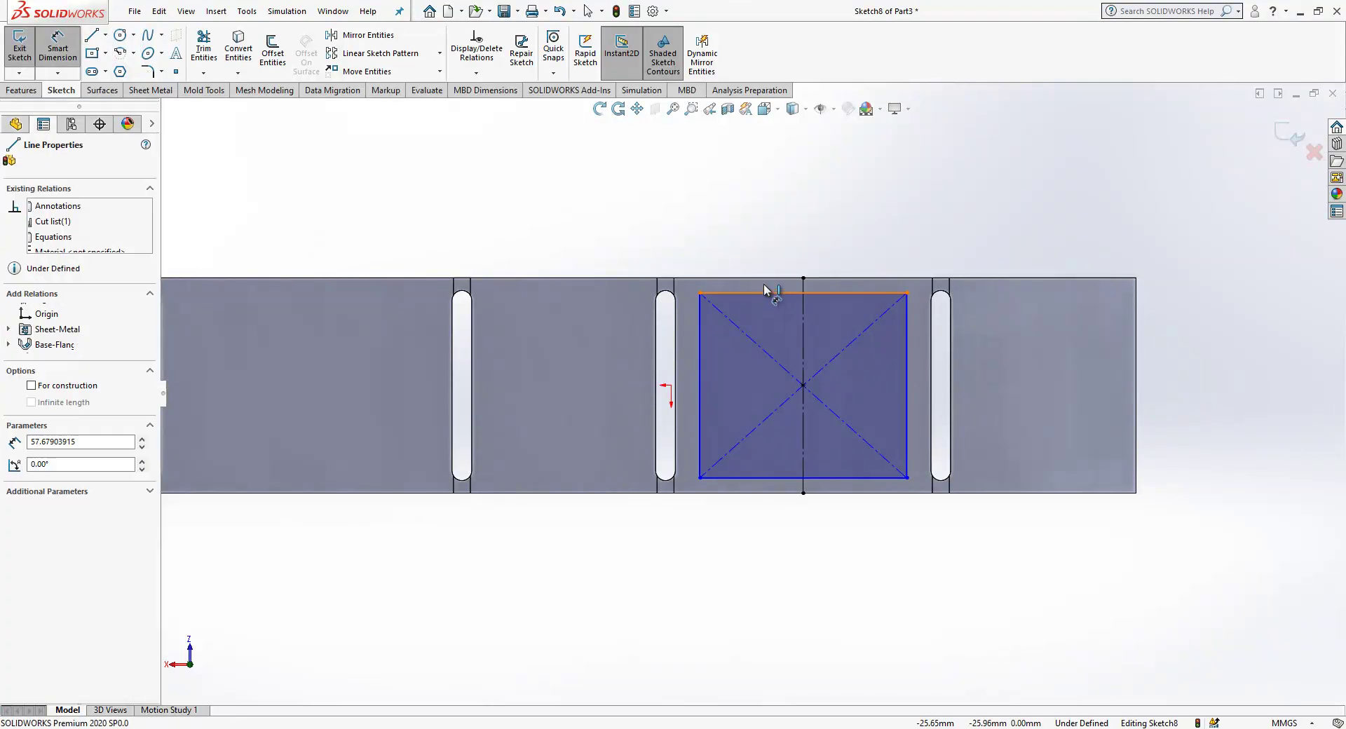
click(766, 278)
key(Escape)
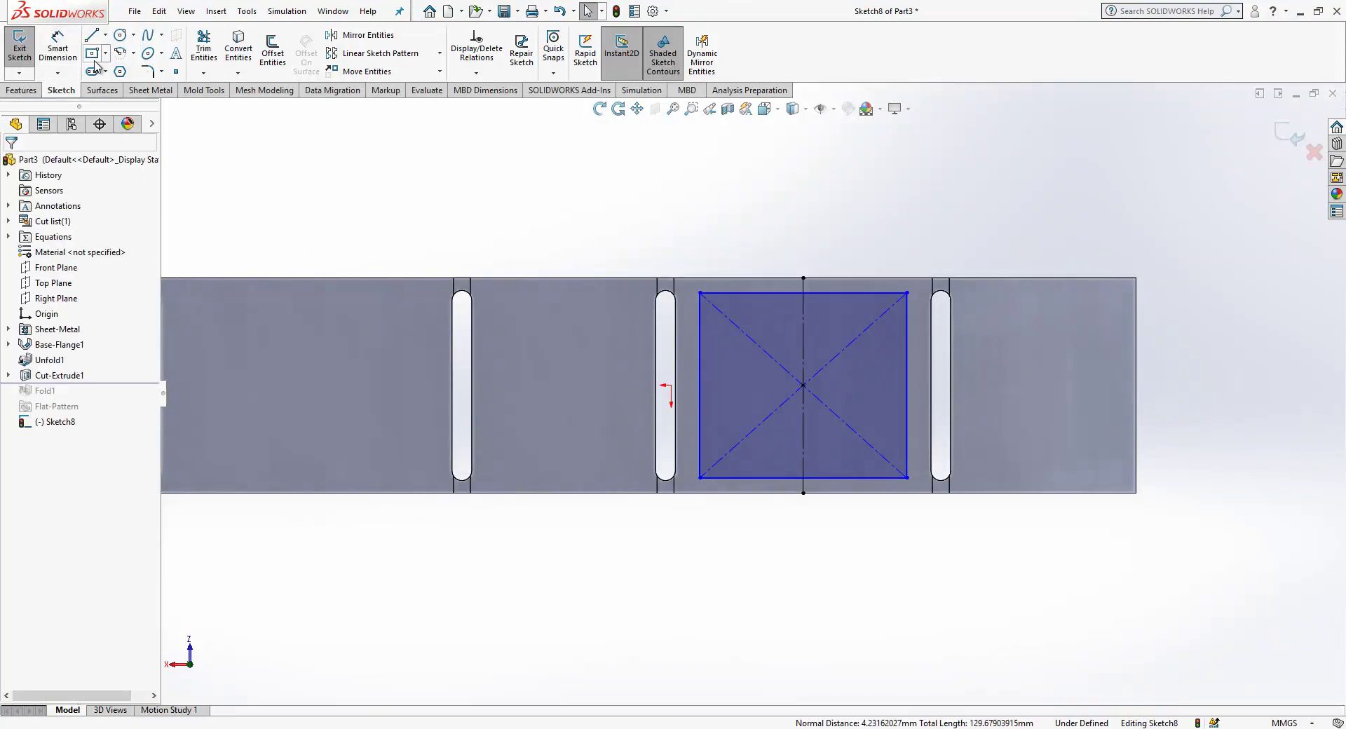
Step: Dimension the rectangle 3 mm from the strip's top edge and 3 mm from the slot
click(57, 50)
click(751, 293)
click(744, 278)
click(745, 233)
text(3)
key(Return)
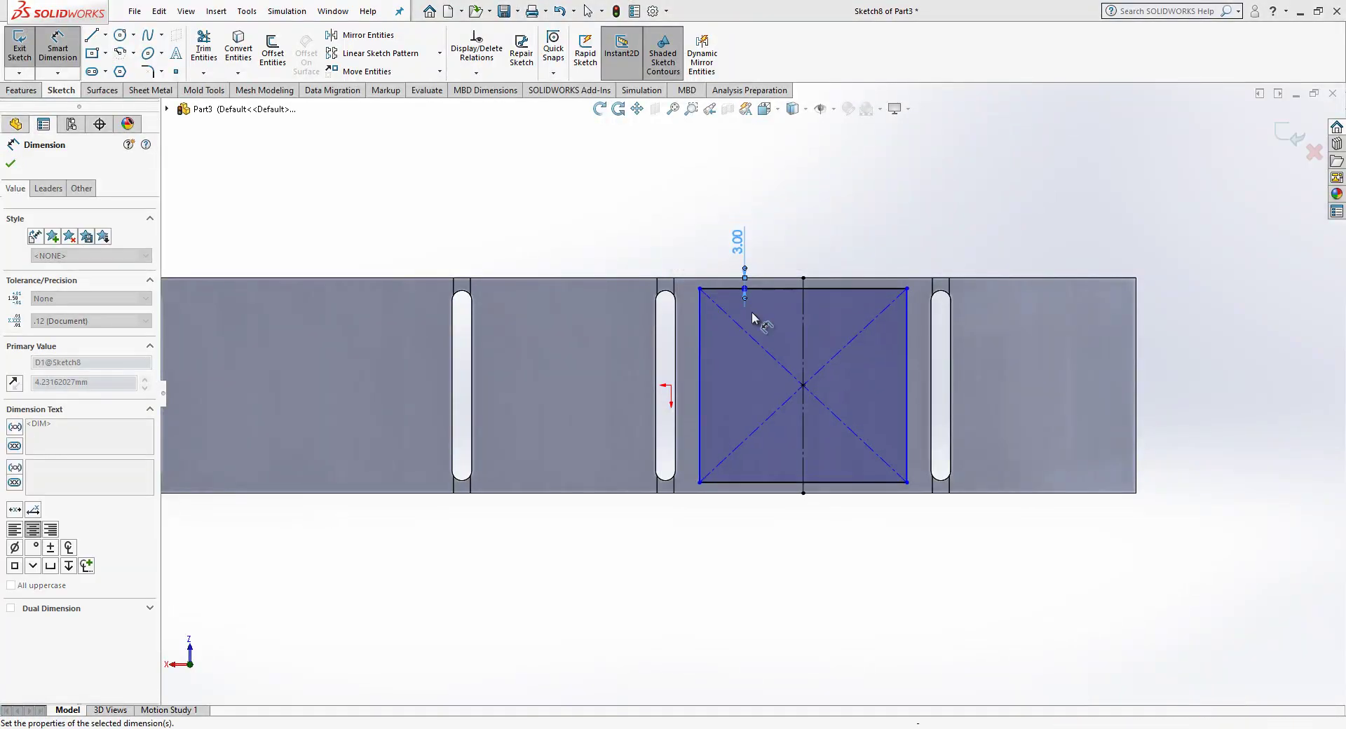
click(701, 409)
click(677, 396)
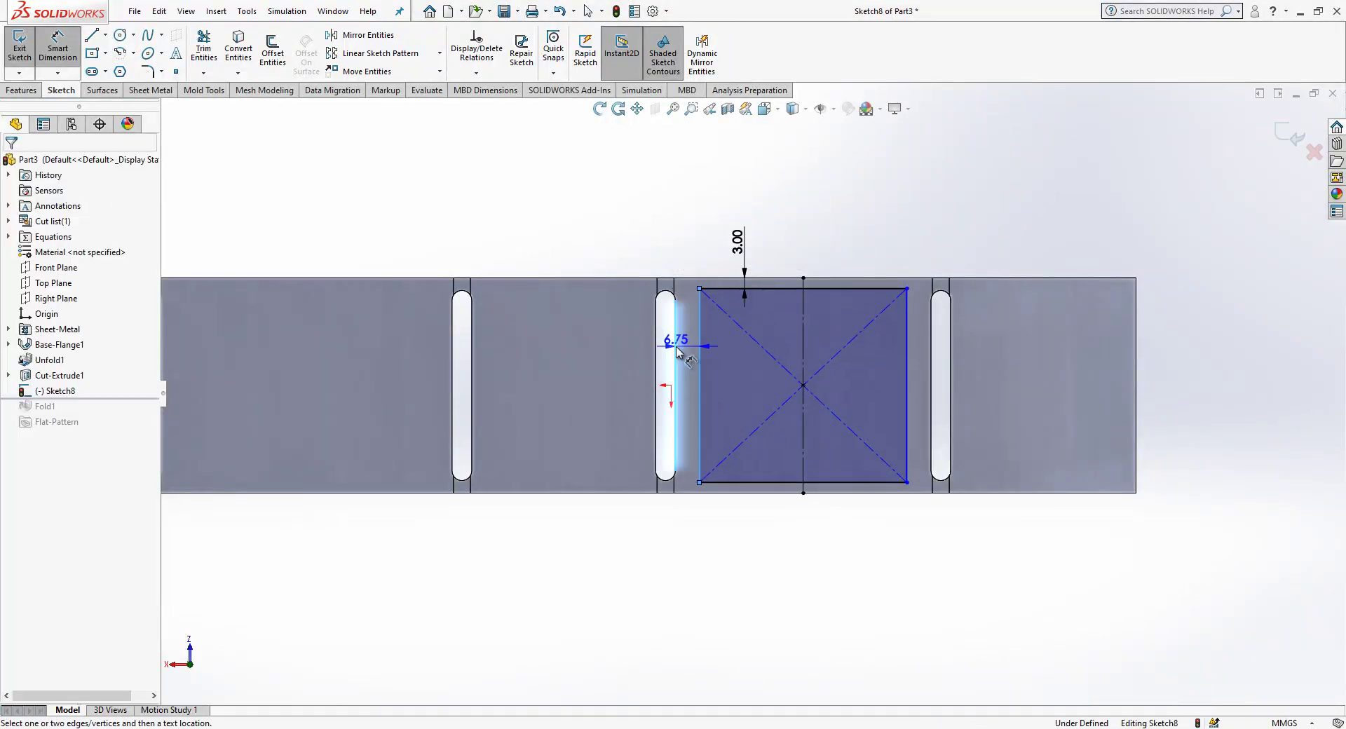
click(677, 226)
key(Return)
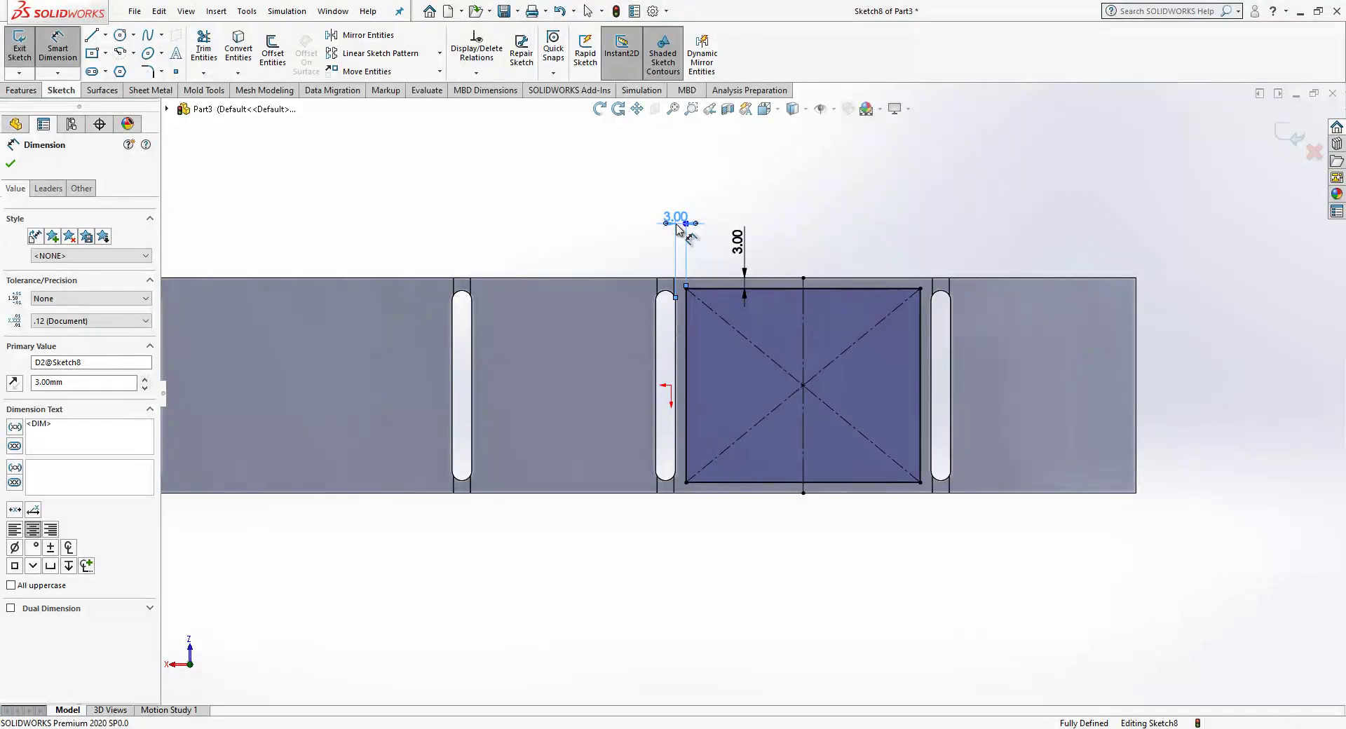
key(Escape)
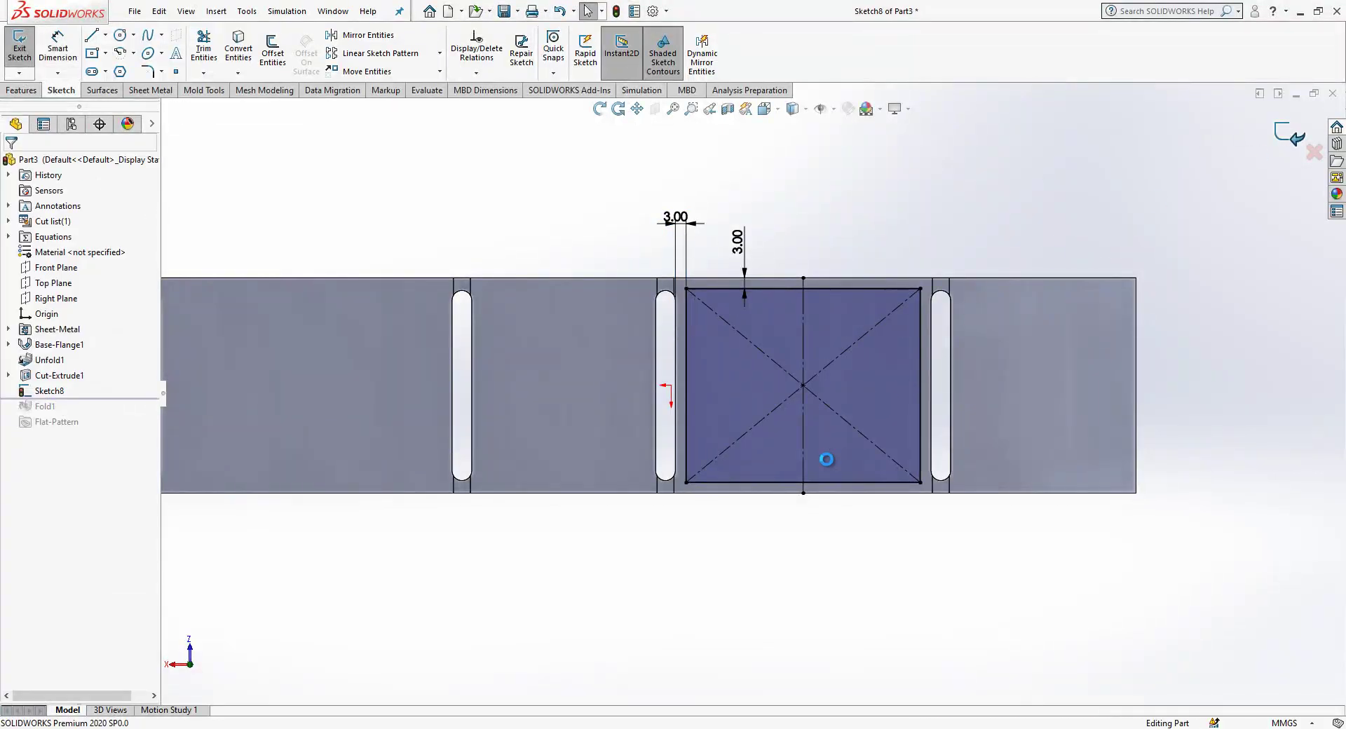
Step: Start a Fill Pattern from the Features tab's Linear Pattern list
scroll(930, 343, down, 1)
scroll(931, 347, up, 2)
mouse_move(806, 399)
middle_down()
mouse_move(812, 353)
mouse_move(775, 286)
mouse_move(739, 352)
mouse_move(614, 359)
middle_up()
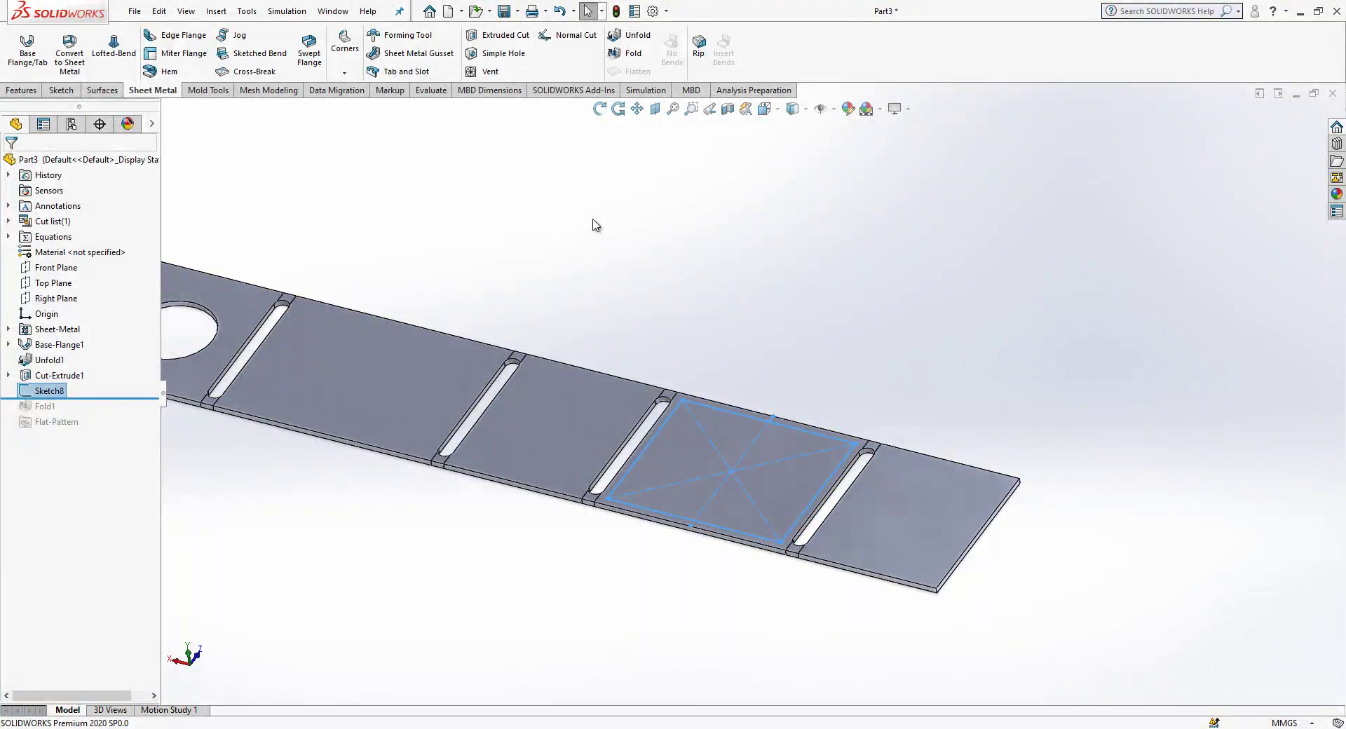
click(22, 90)
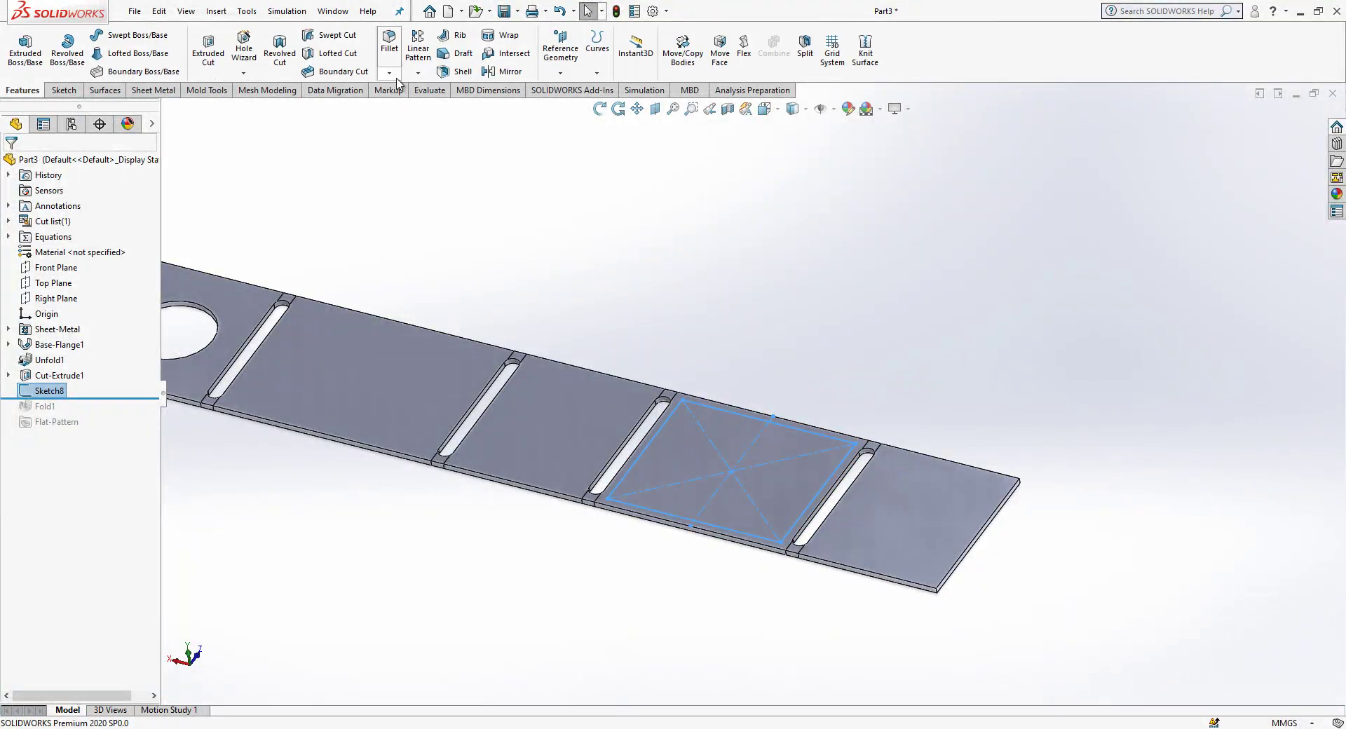
click(417, 73)
click(472, 190)
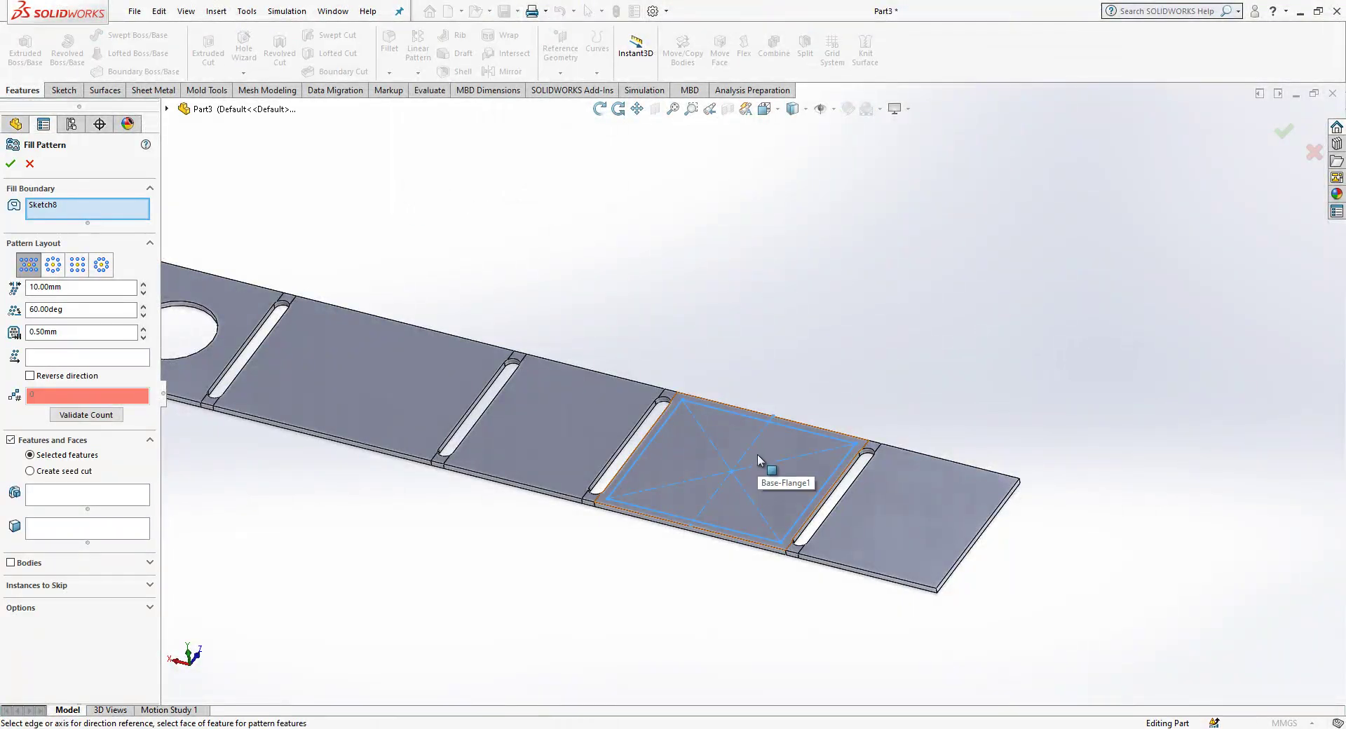
Step: Use a created 3 mm hexagonal seed cut and pick the square panel face as boundary
click(74, 477)
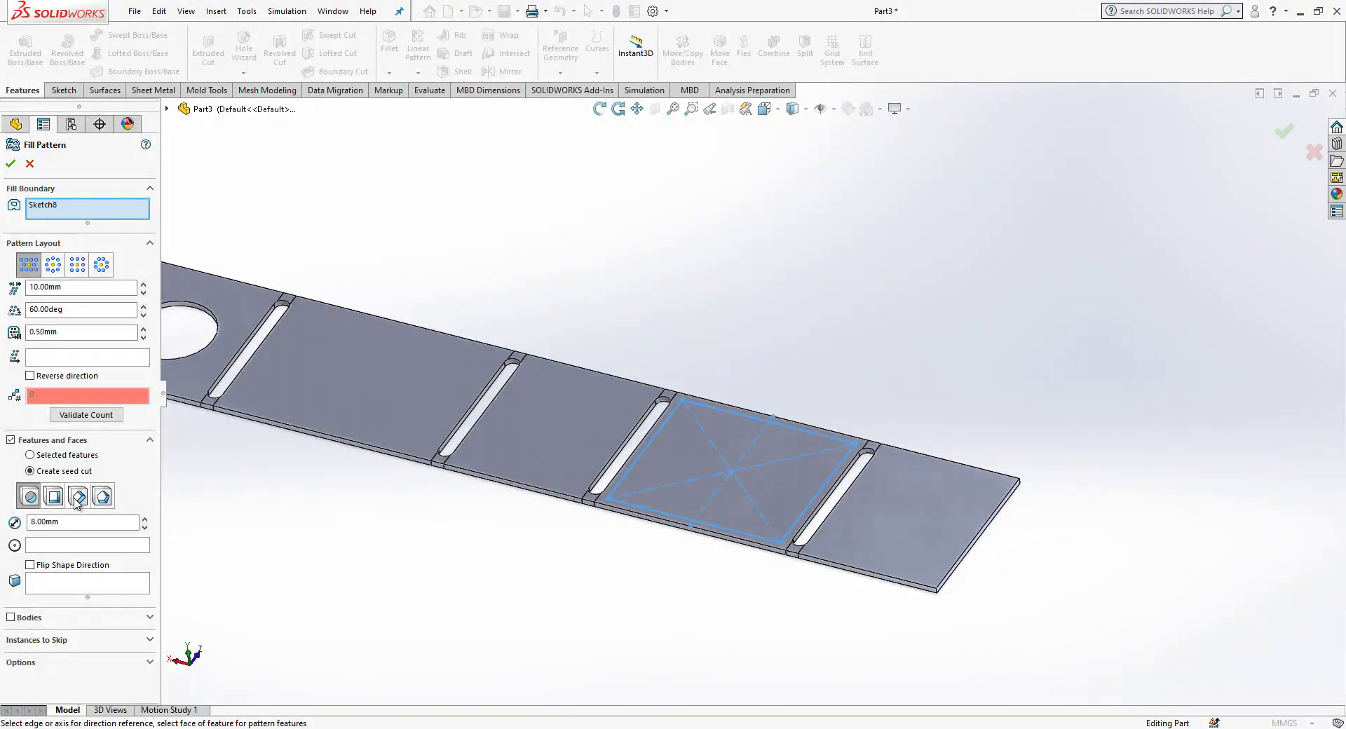
click(103, 498)
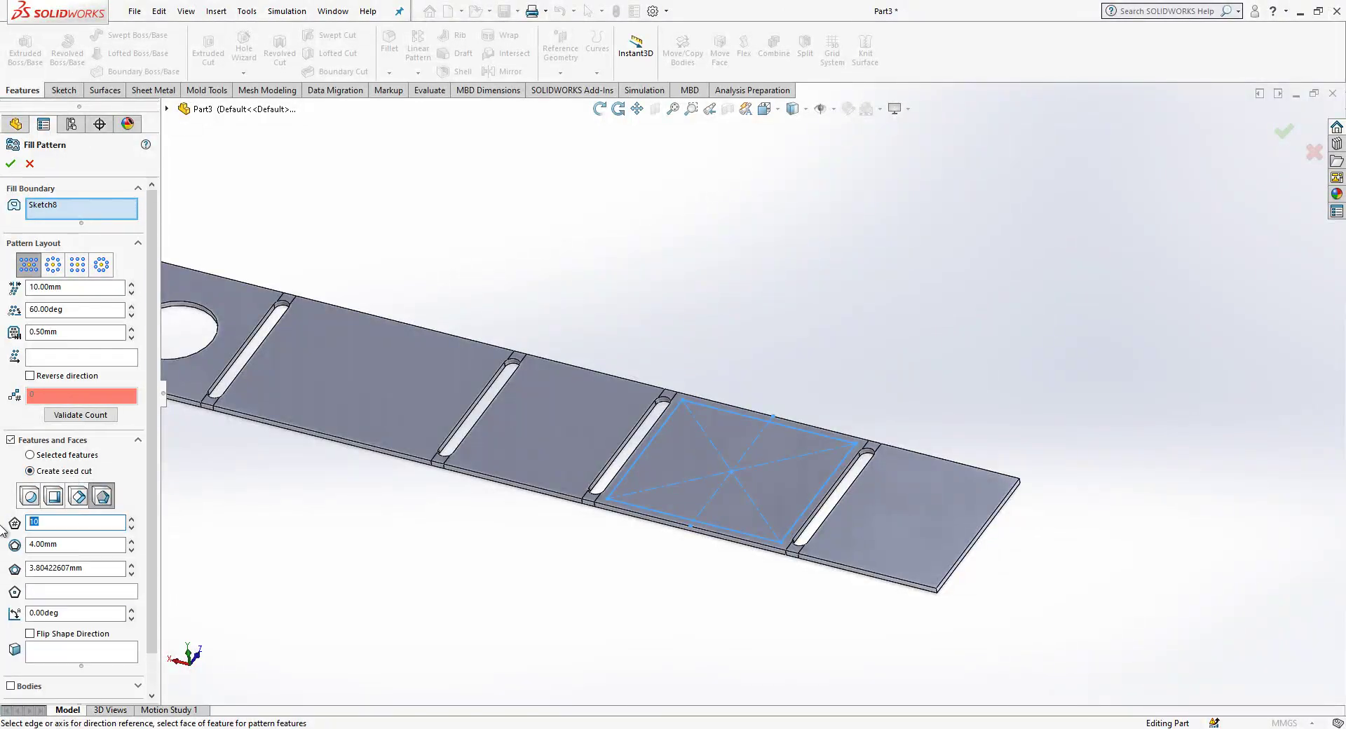
click(77, 544)
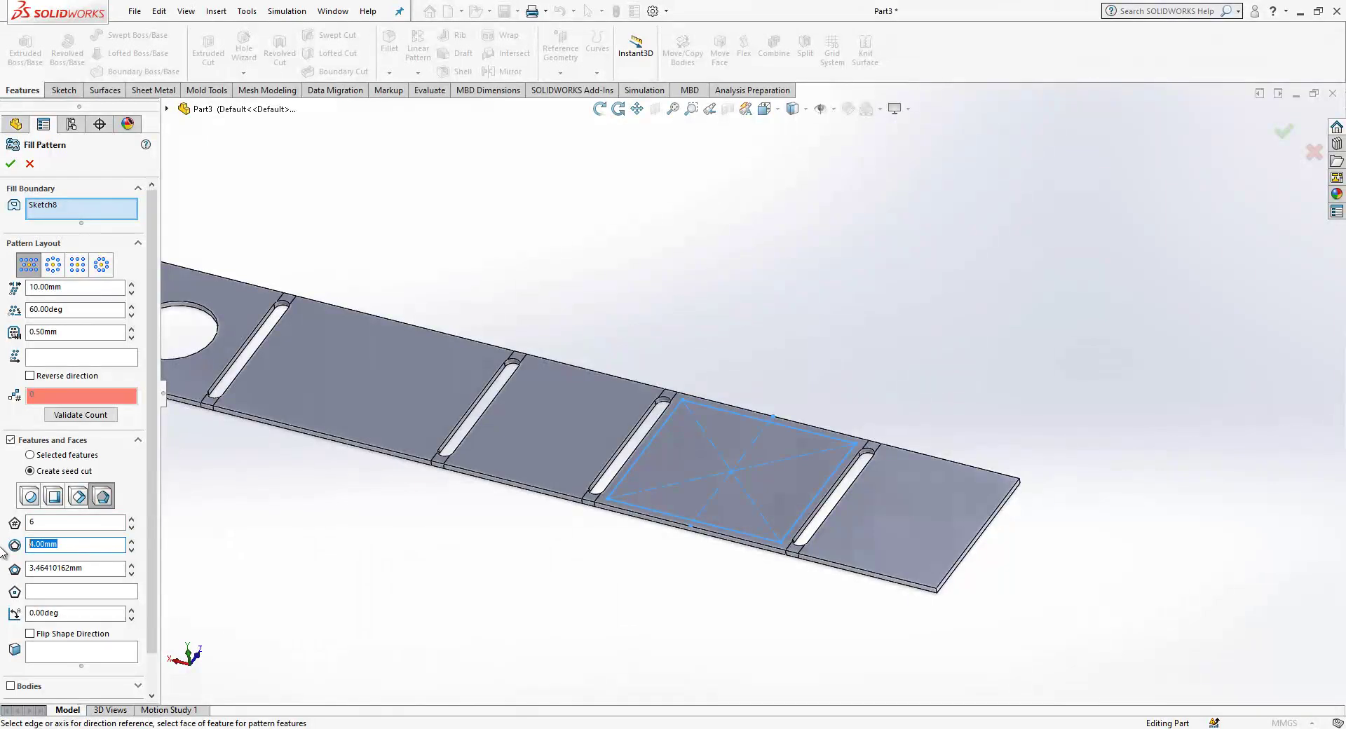
click(692, 460)
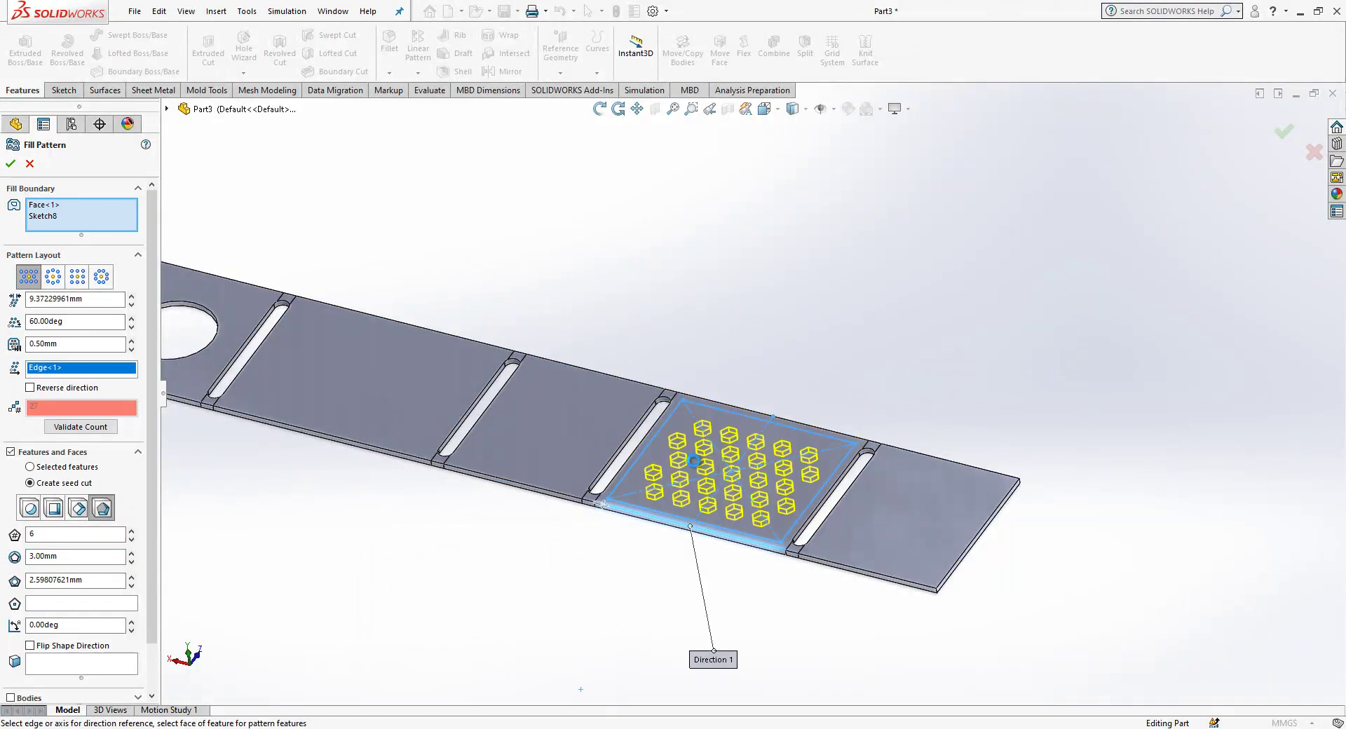
scroll(715, 473, down, 3)
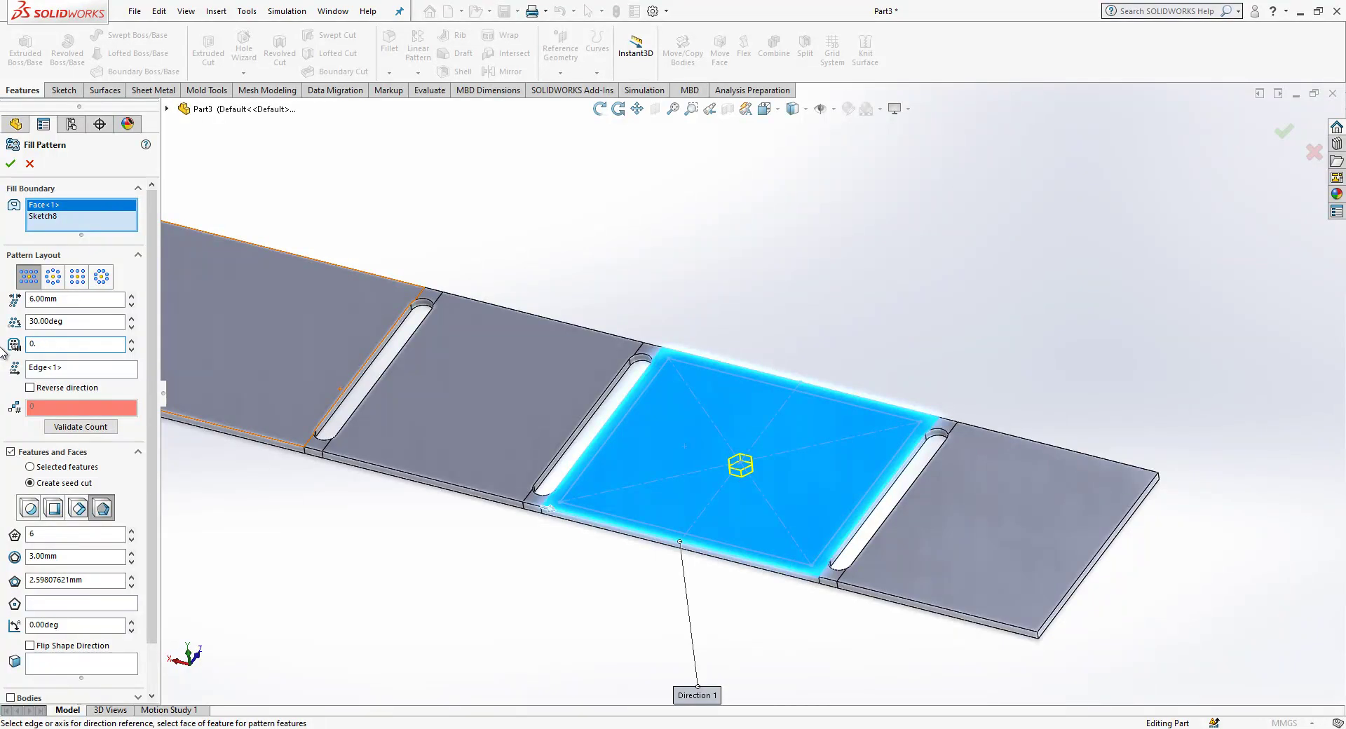
Step: Keep the staggered perforation layout and remove Face<1> from the fill boundary, leaving Sketch8
click(71, 280)
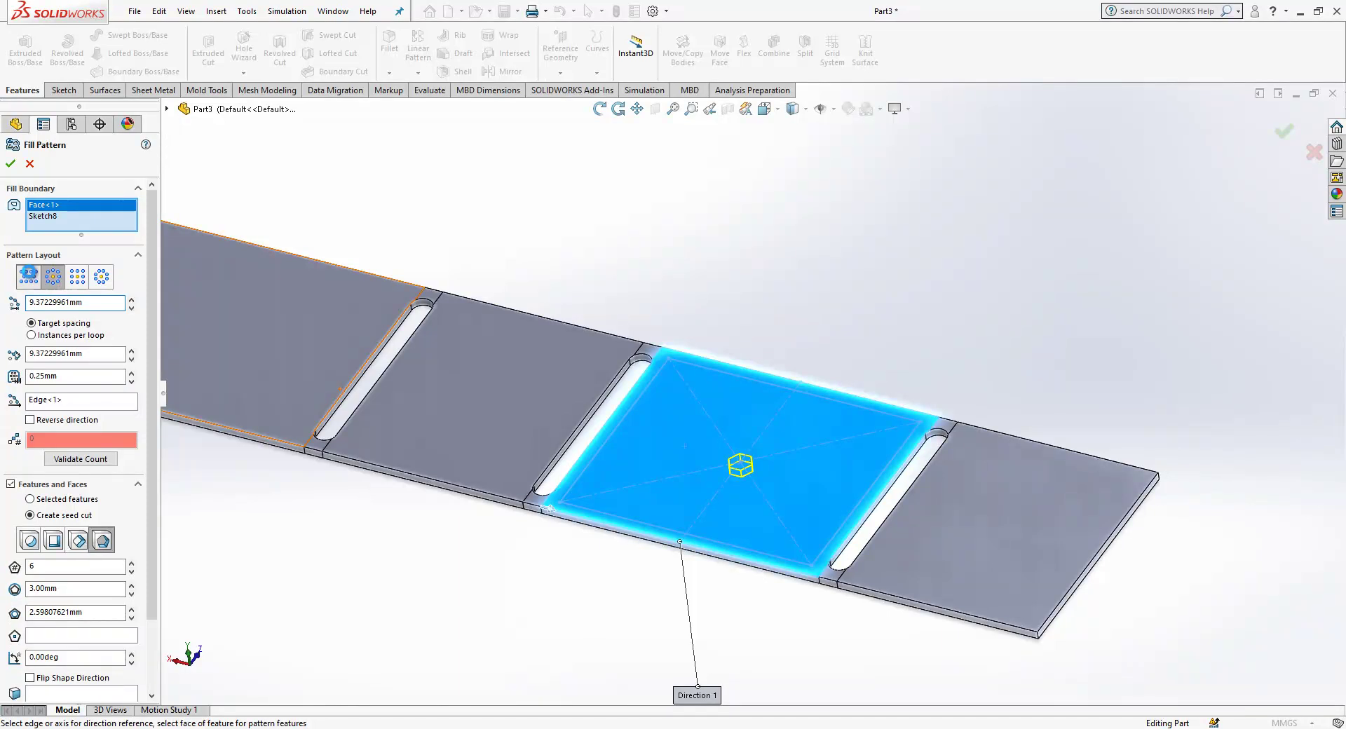
click(29, 277)
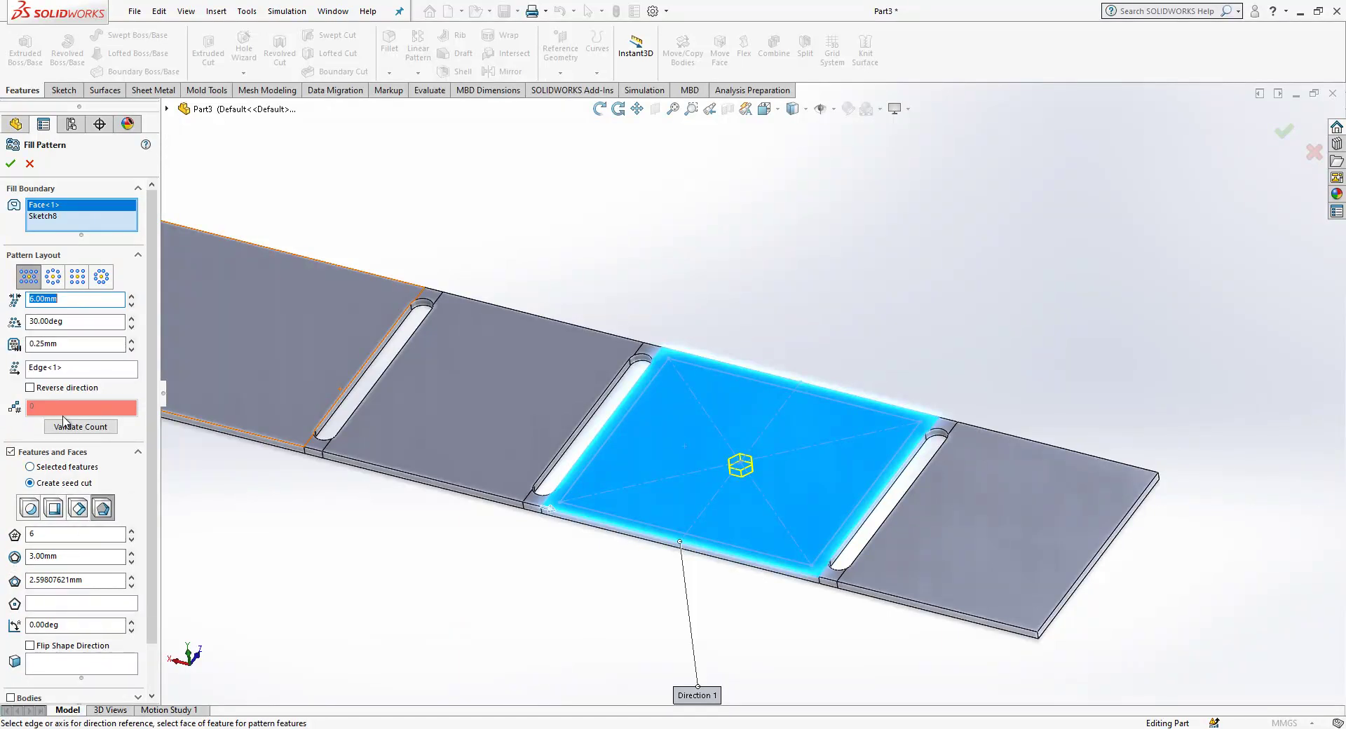
right_click(59, 216)
click(64, 213)
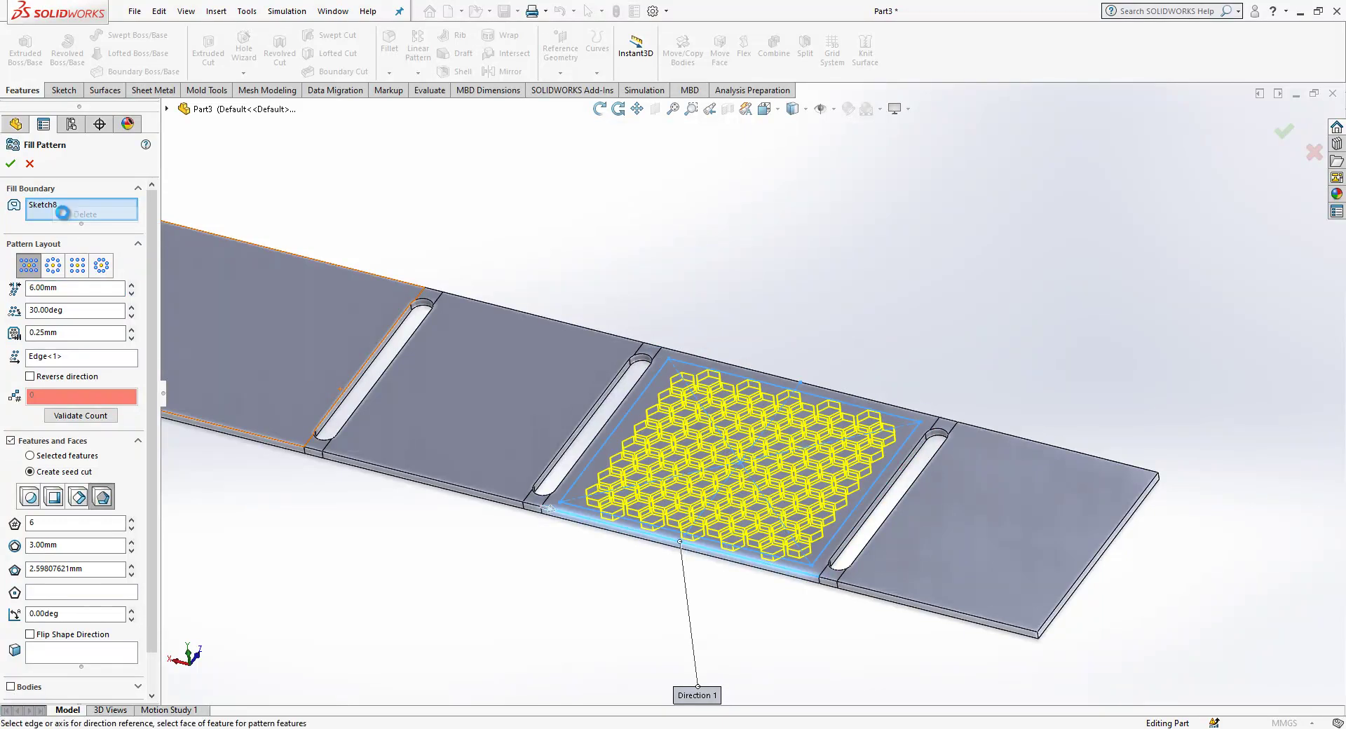
Step: View the plate Normal To, refresh the hexagon preview, and create the fill pattern
scroll(747, 415, down, 2)
middle_drag(748, 413, 751, 557)
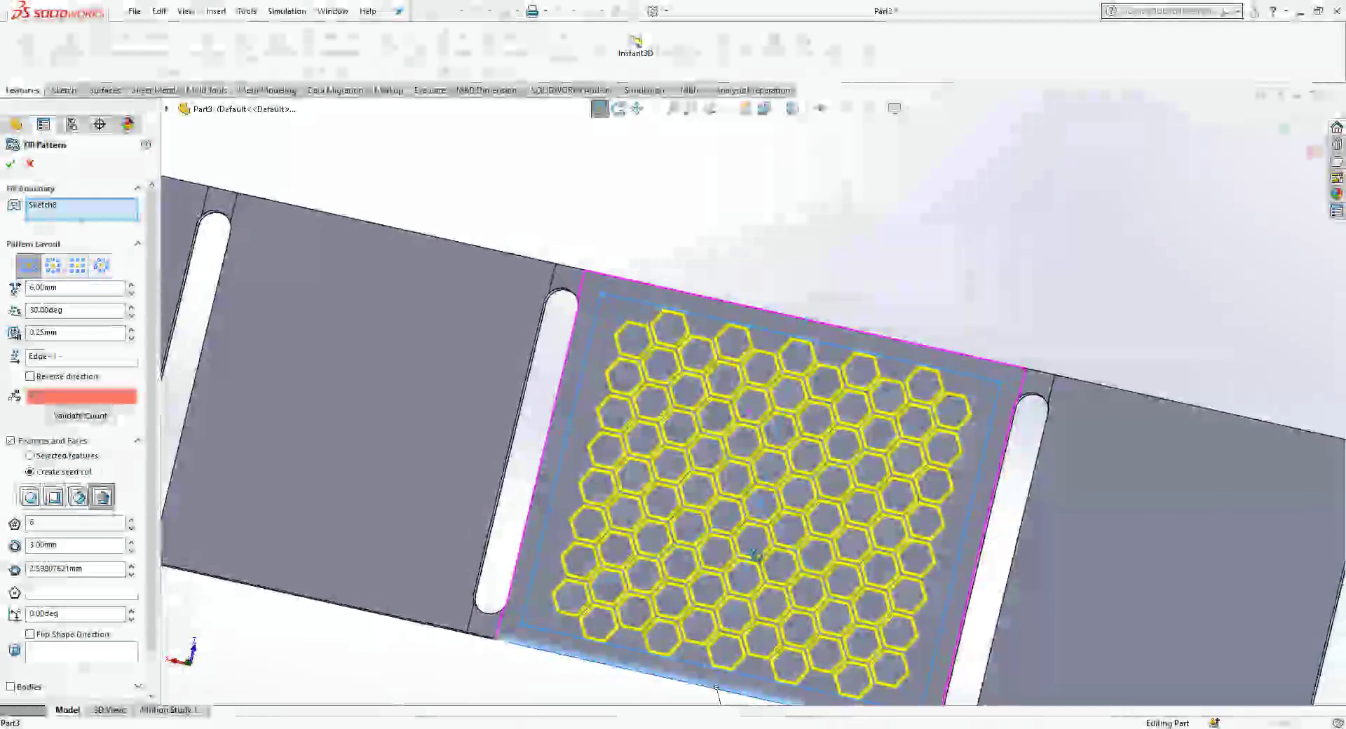
scroll(744, 497, up, 2)
click(764, 110)
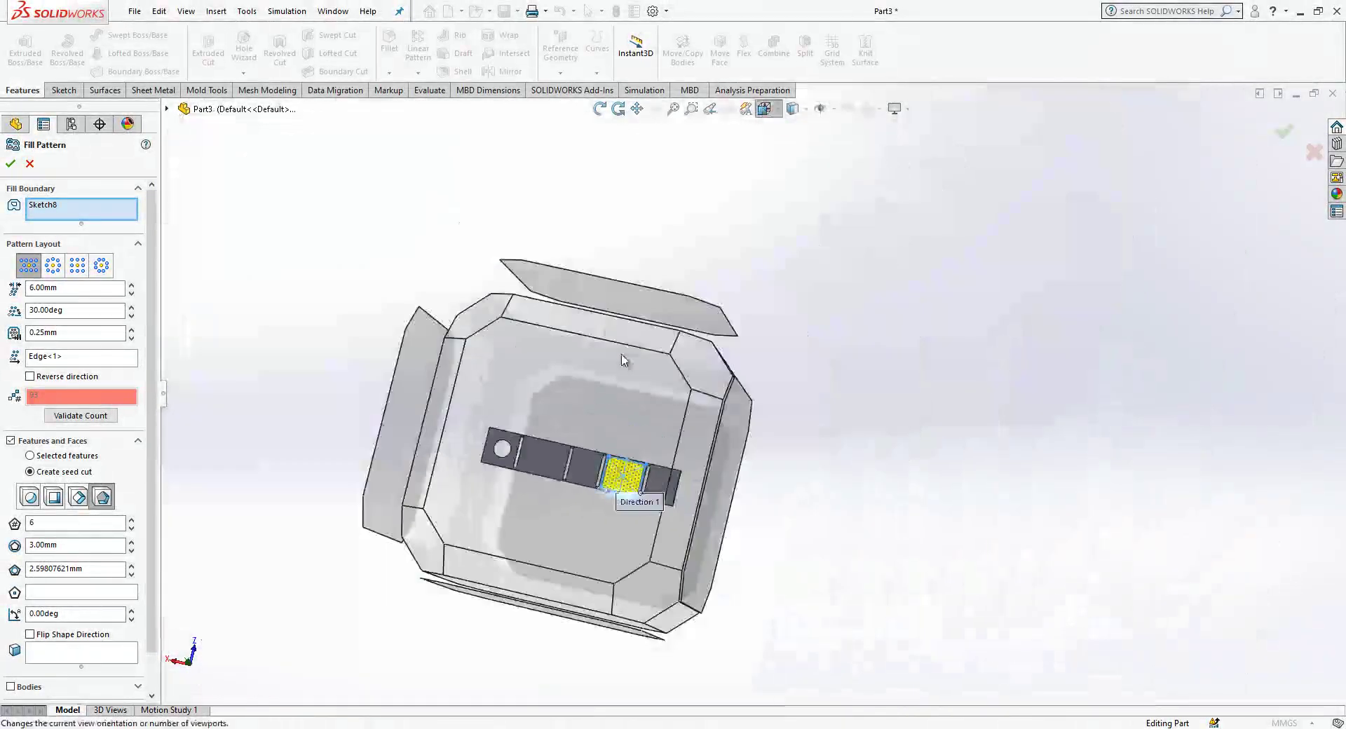
click(610, 382)
scroll(964, 367, down, 6)
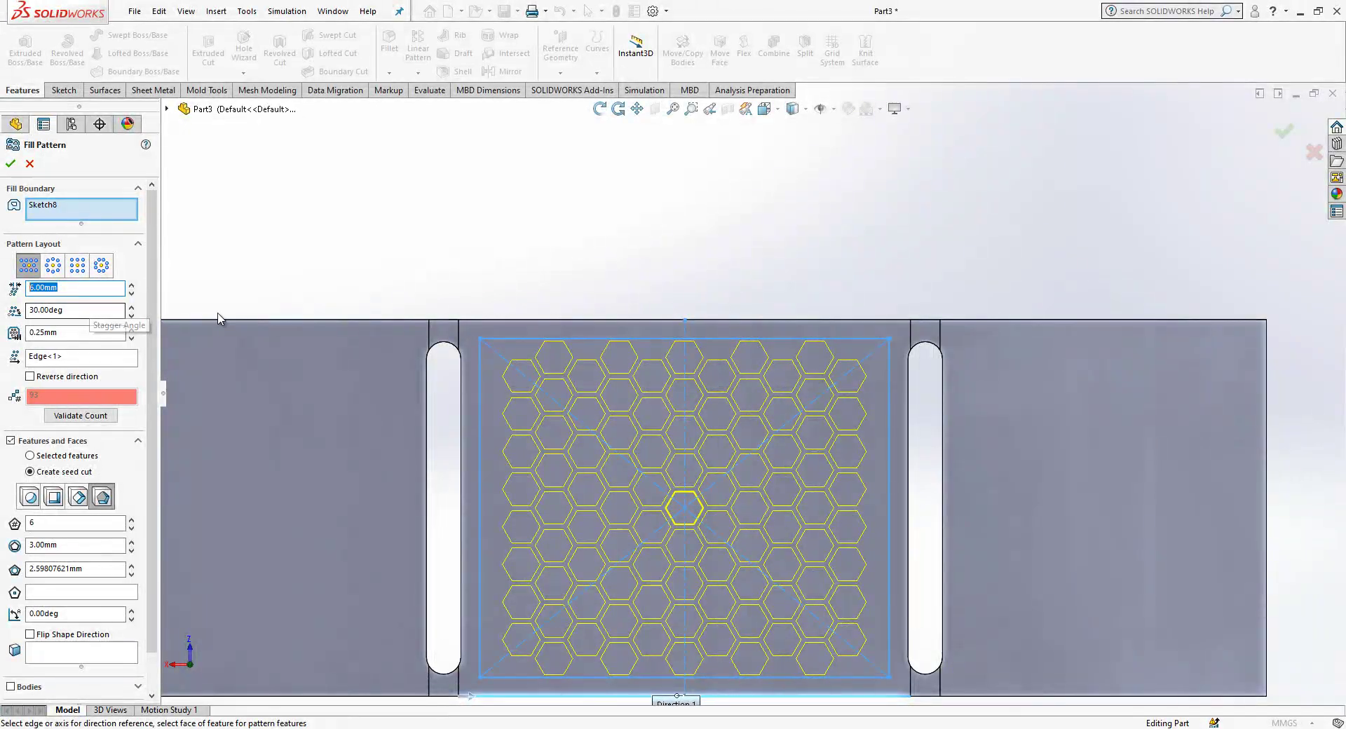
scroll(775, 490, down, 3)
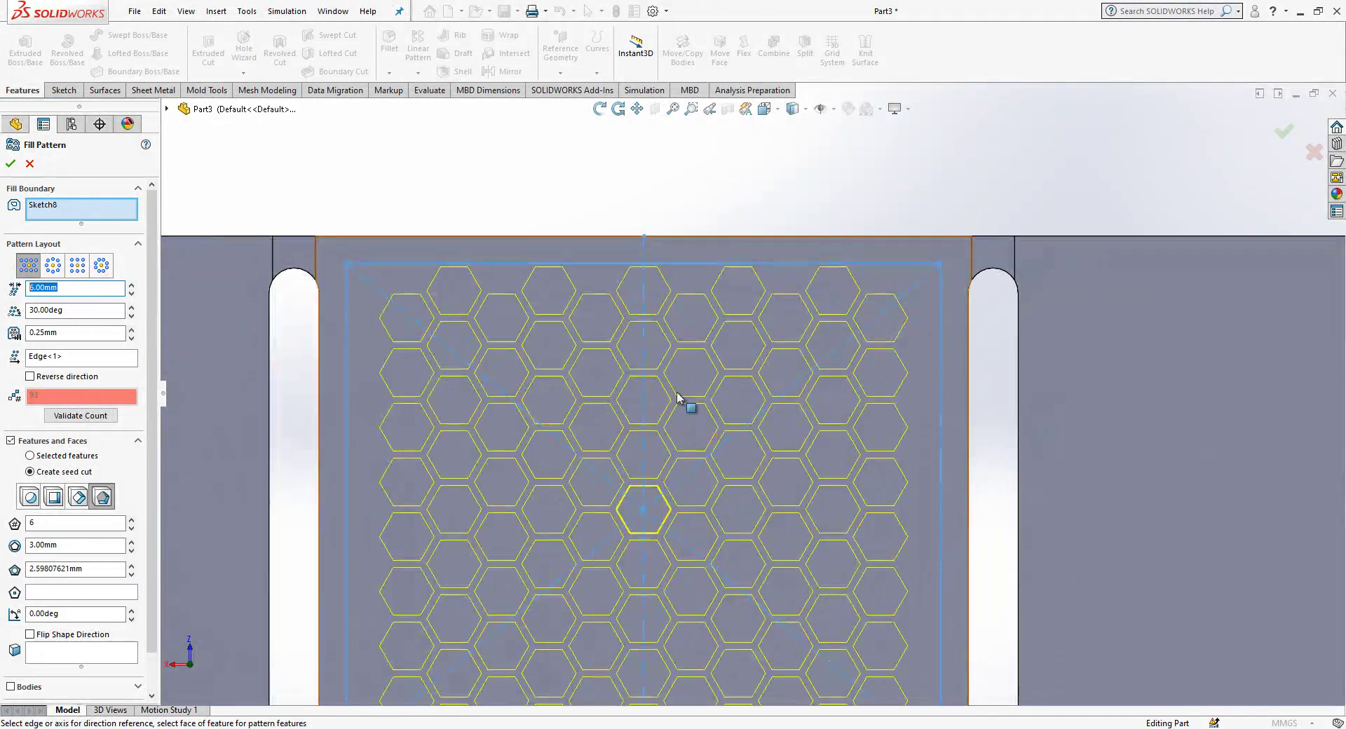
scroll(726, 392, up, 3)
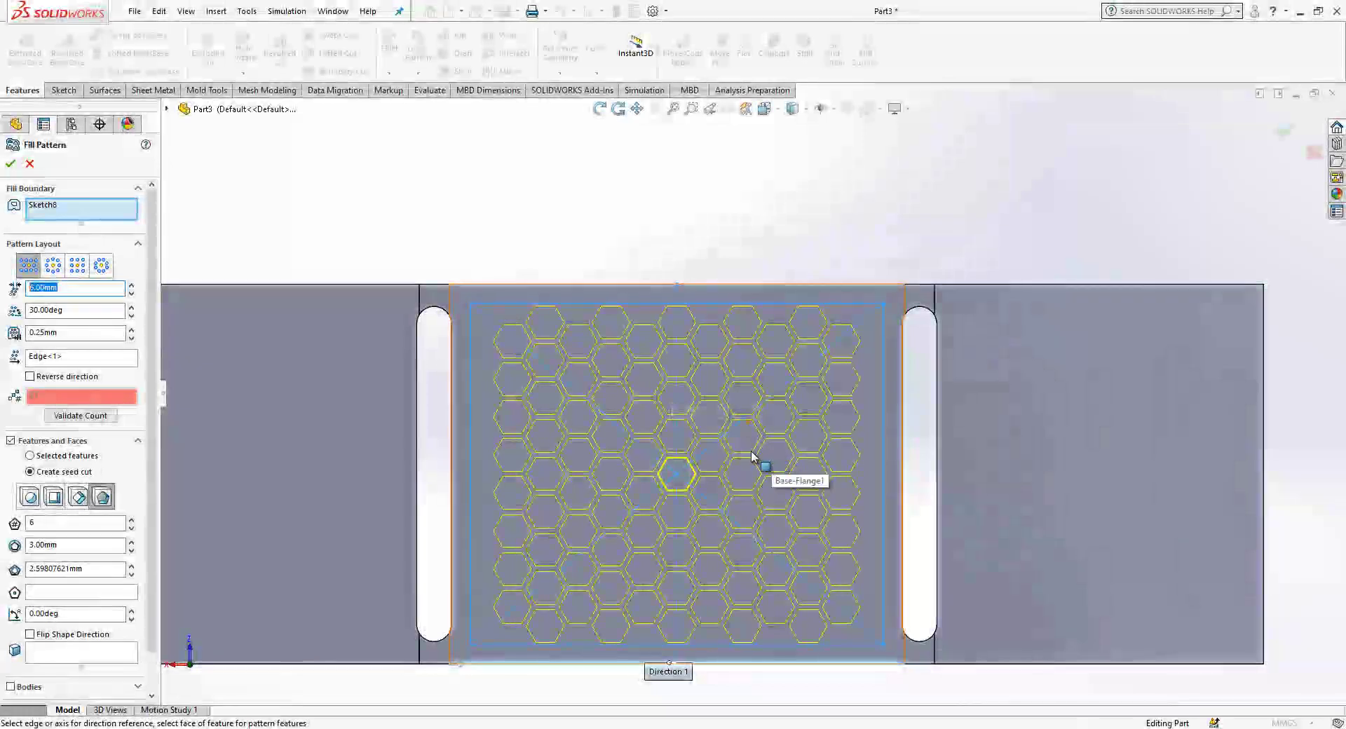
click(66, 542)
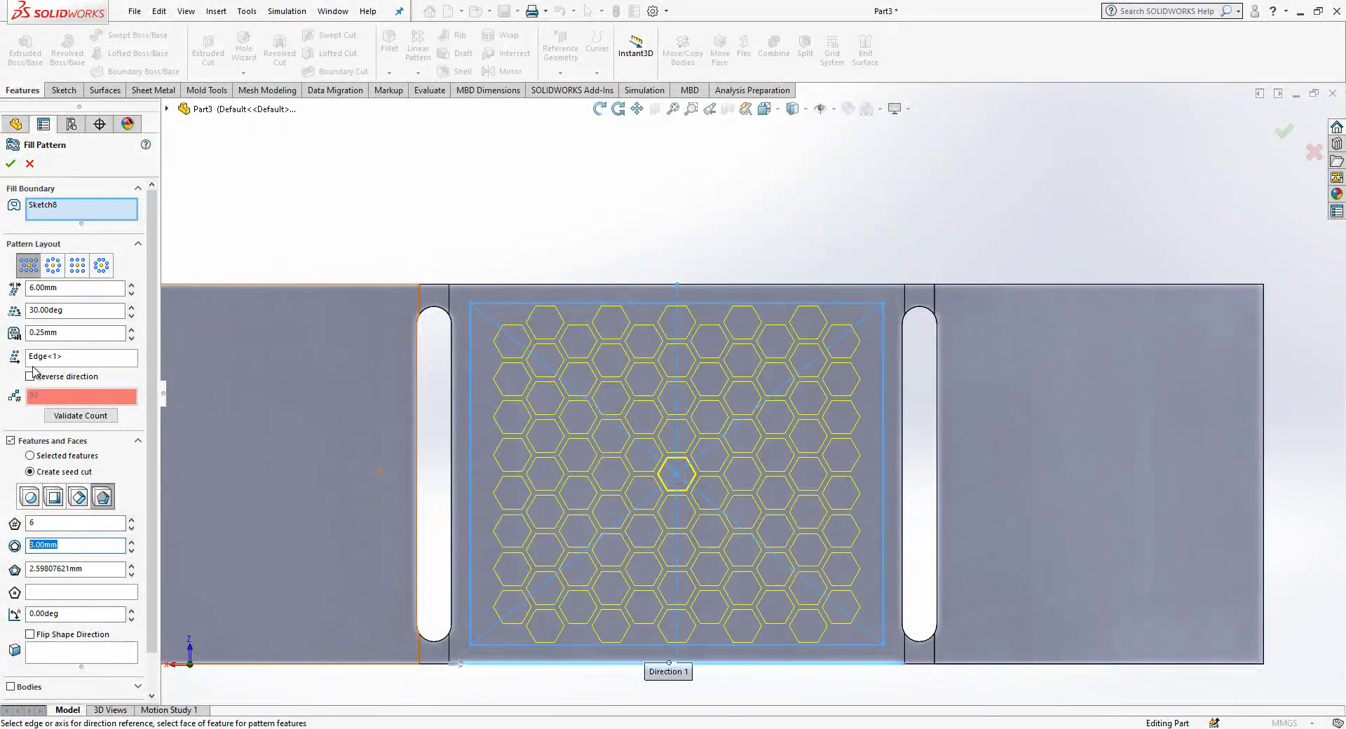
click(77, 310)
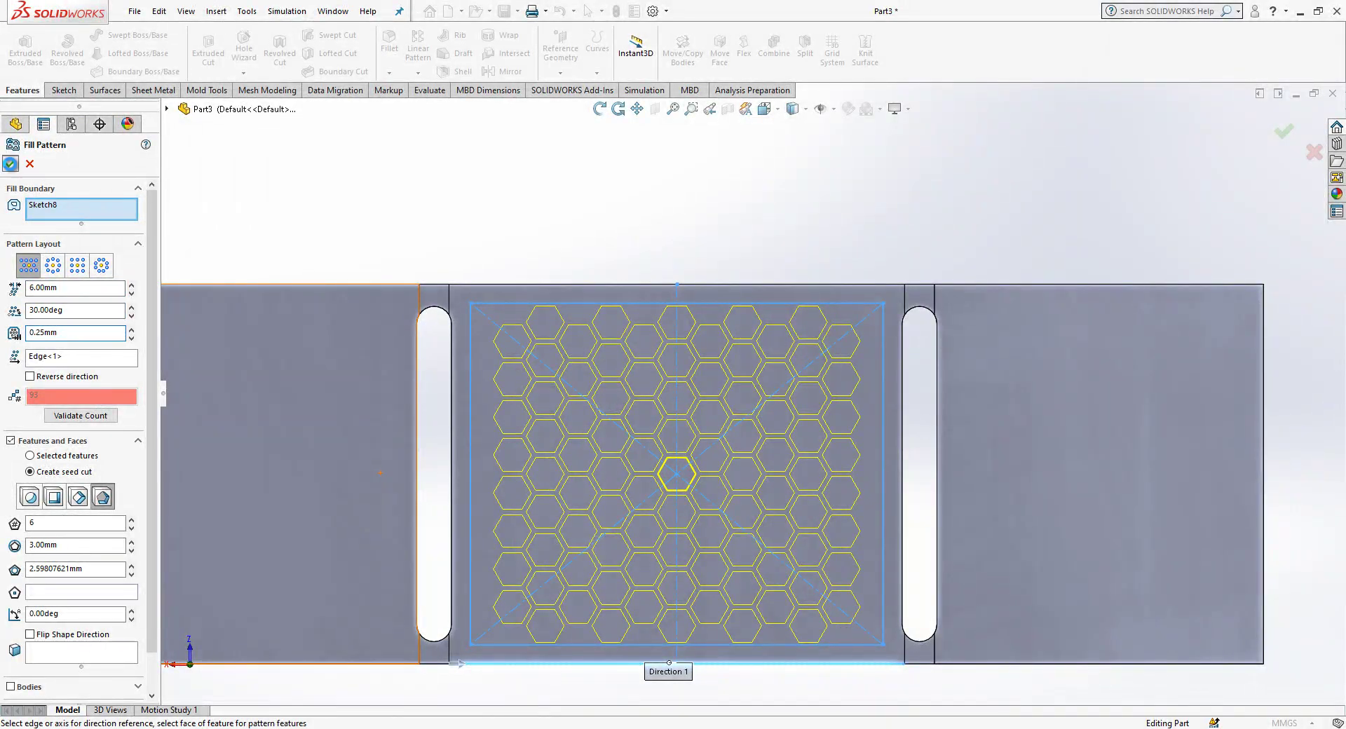
click(10, 163)
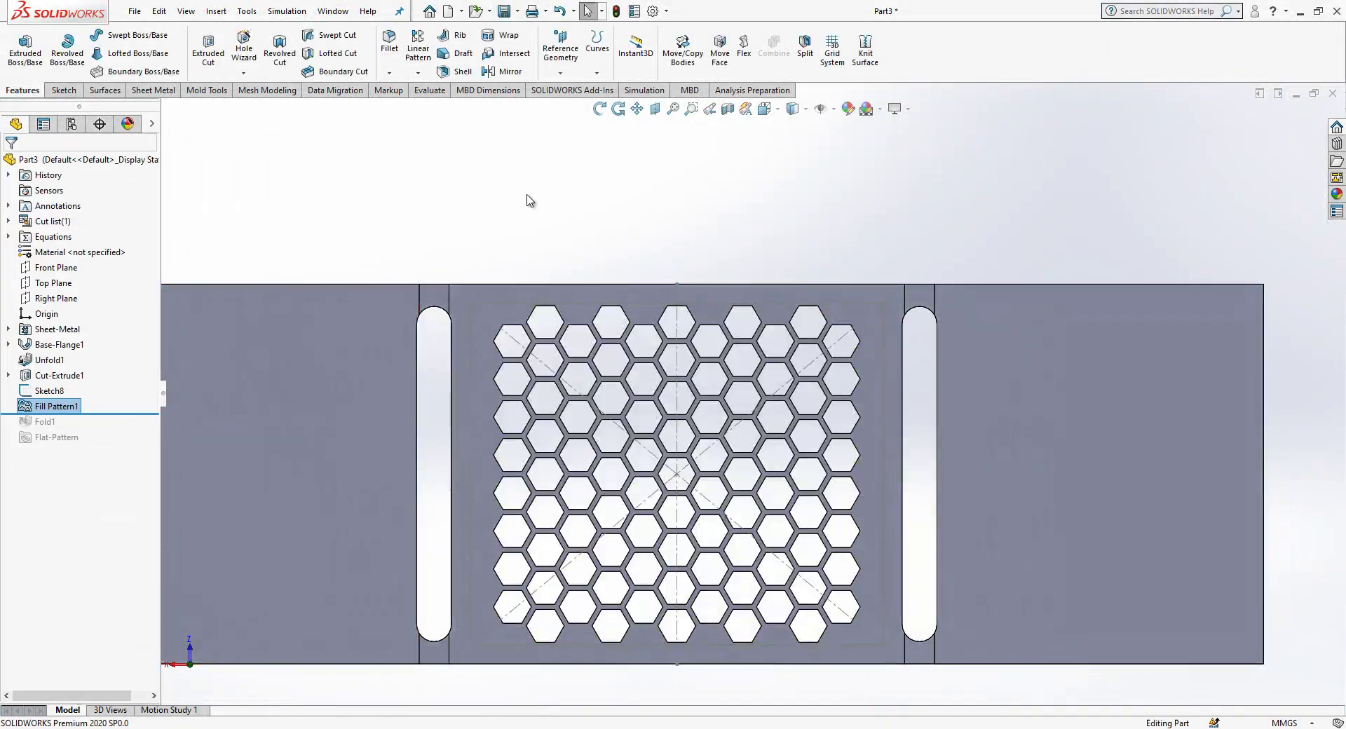
Step: Drag the rollback bar below Fold1 and orbit the folded box to show the hexagon panel
scroll(754, 396, up, 2)
middle_drag(857, 479, 850, 415)
scroll(850, 416, up, 2)
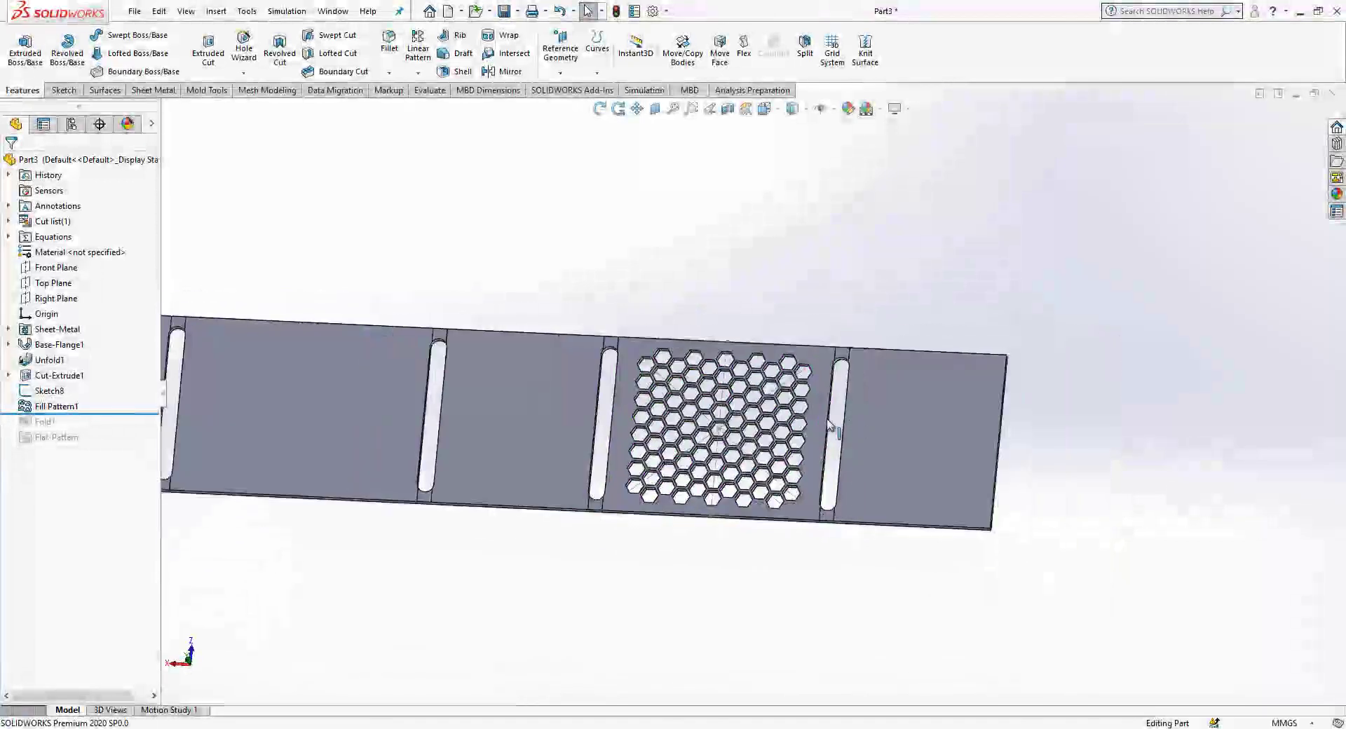
drag(140, 411, 135, 429)
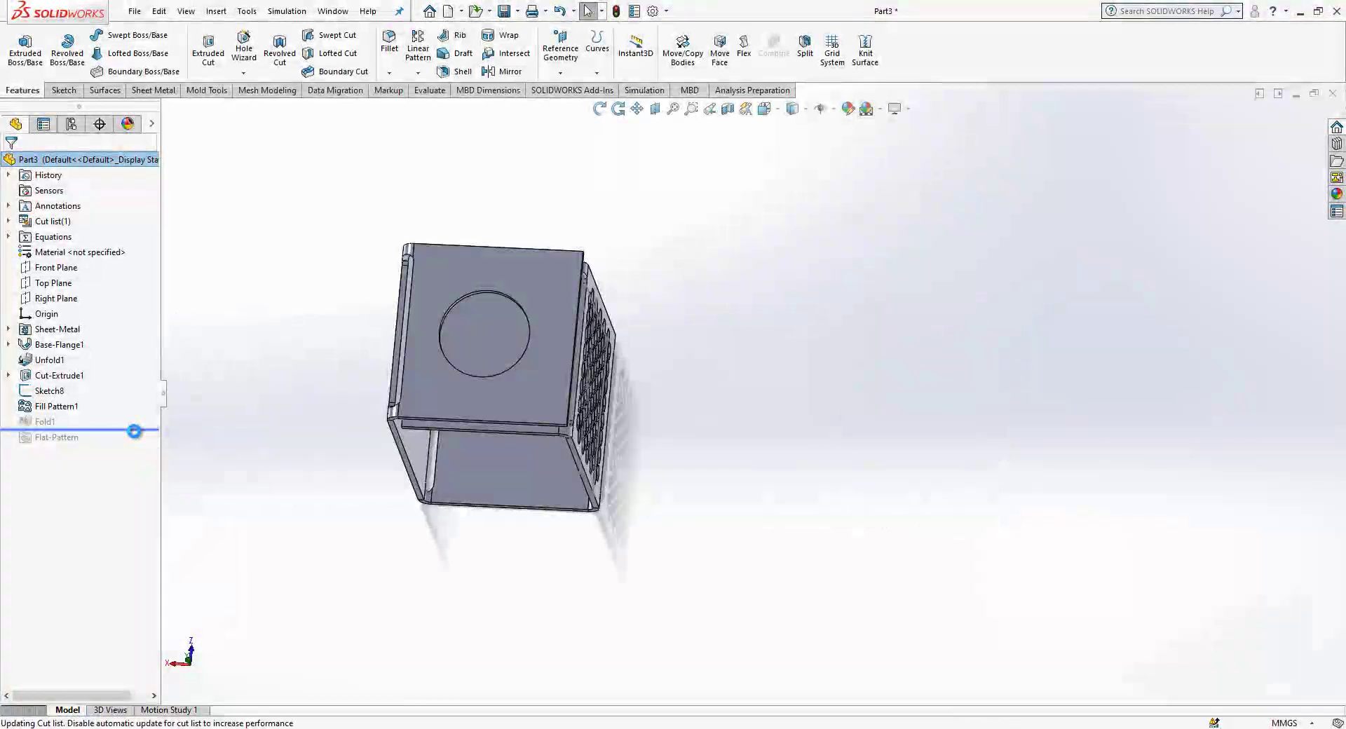
middle_drag(377, 394, 220, 375)
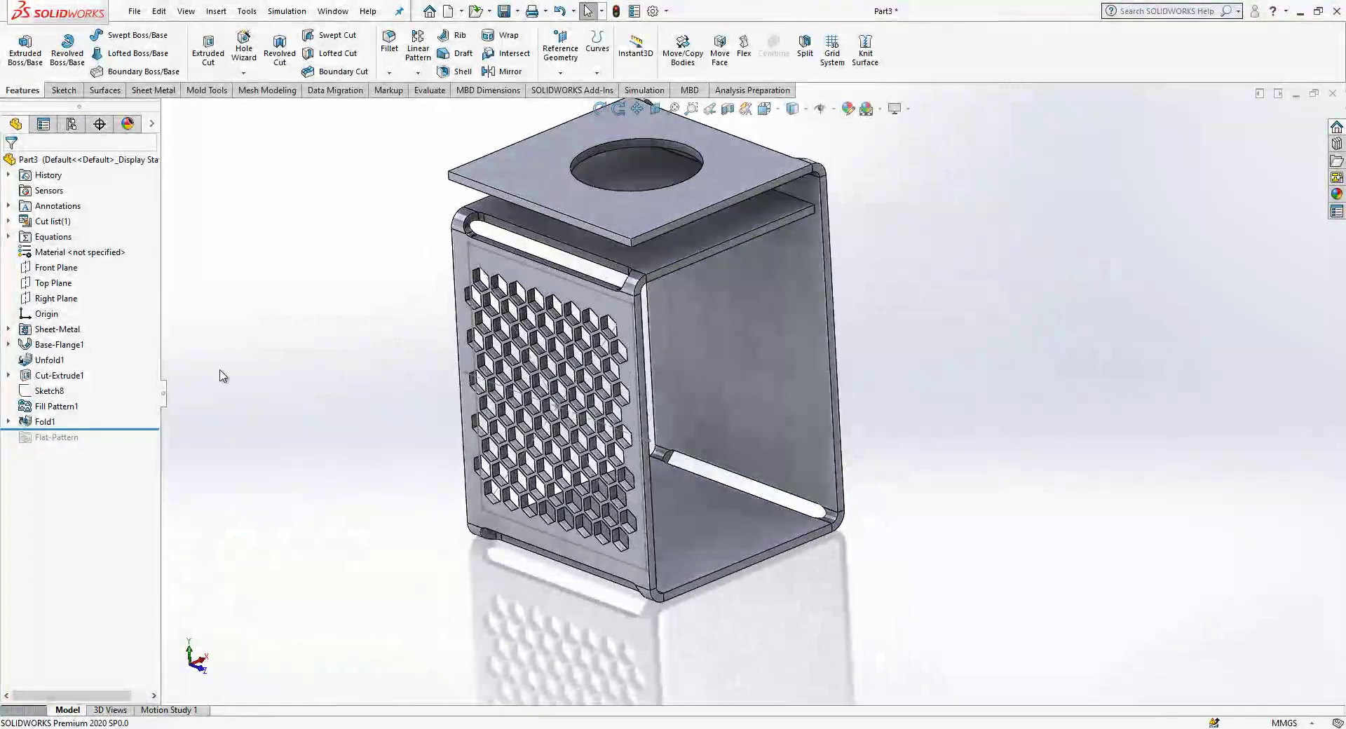
click(503, 255)
scroll(541, 276, up, 1)
scroll(730, 225, down, 2)
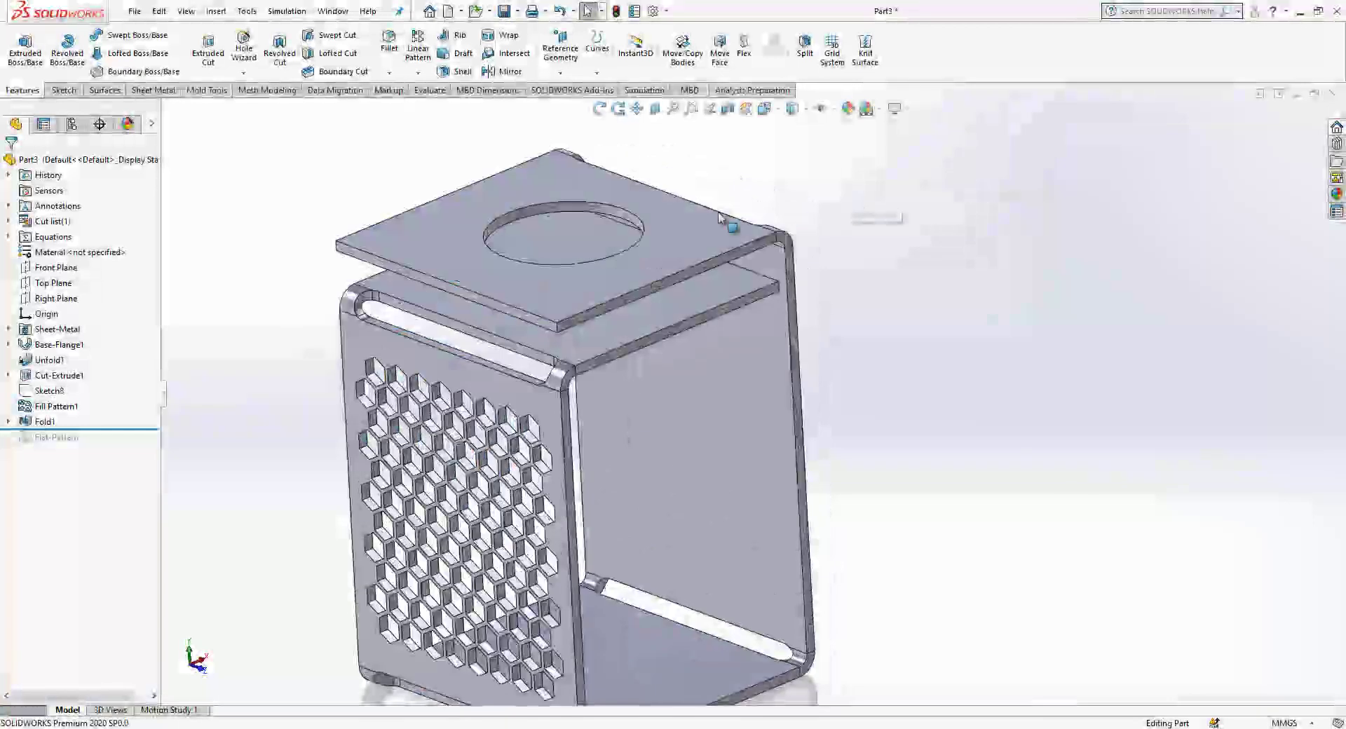
Step: Start a Fillet and select the four corner edges of the top plate
click(390, 44)
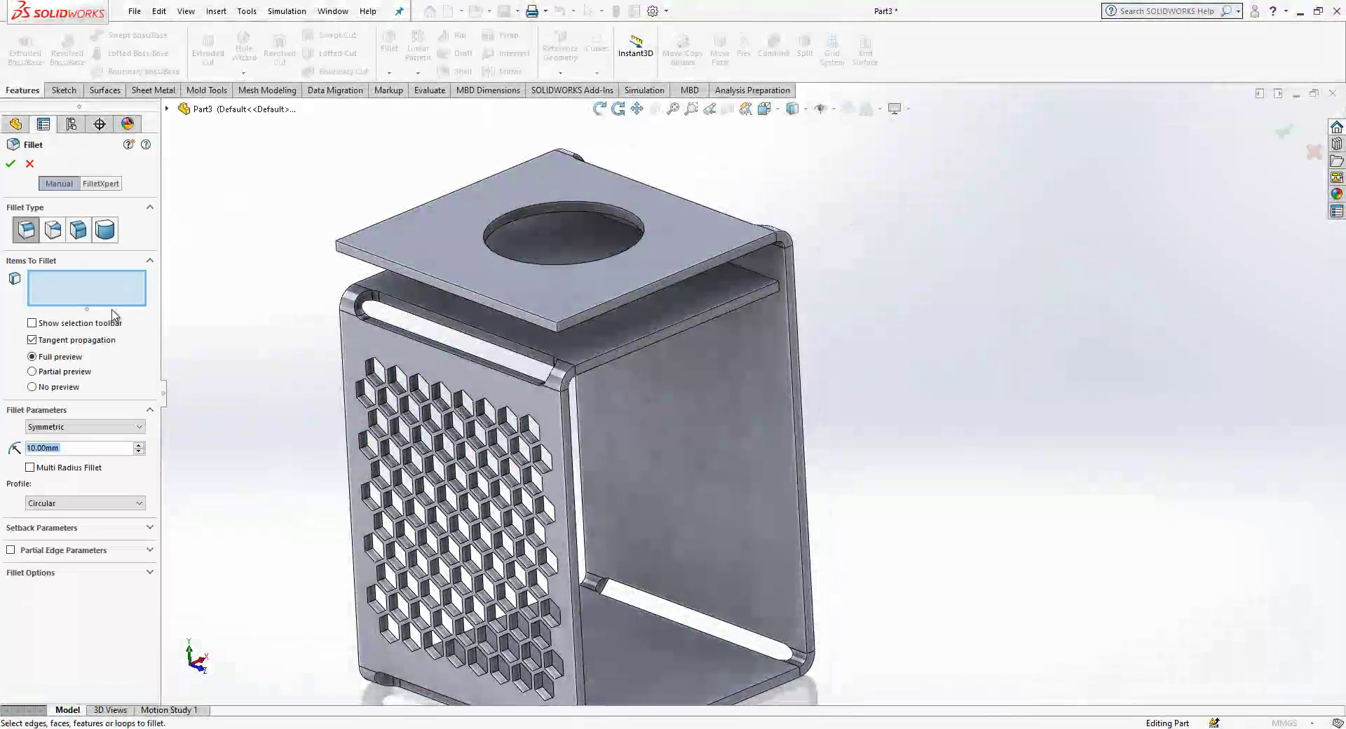
text(2)
click(341, 246)
click(558, 325)
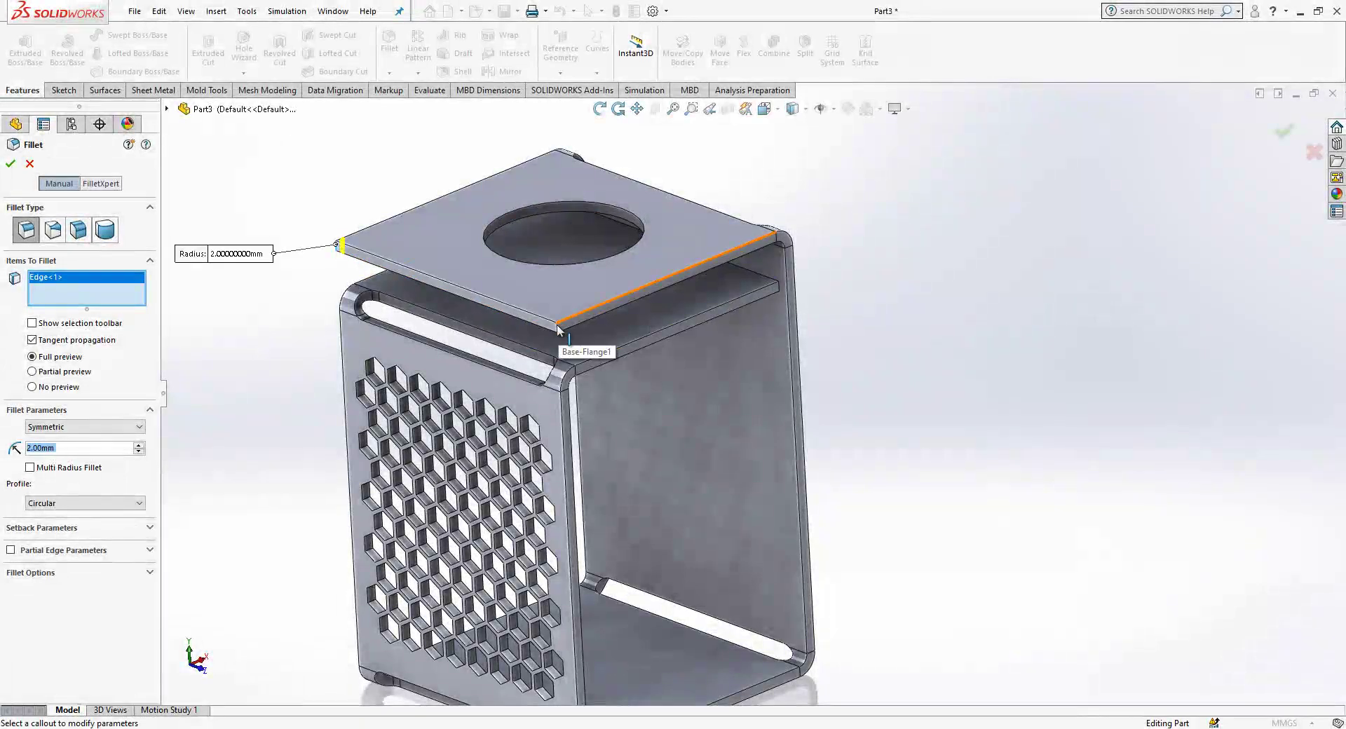
click(558, 327)
click(779, 288)
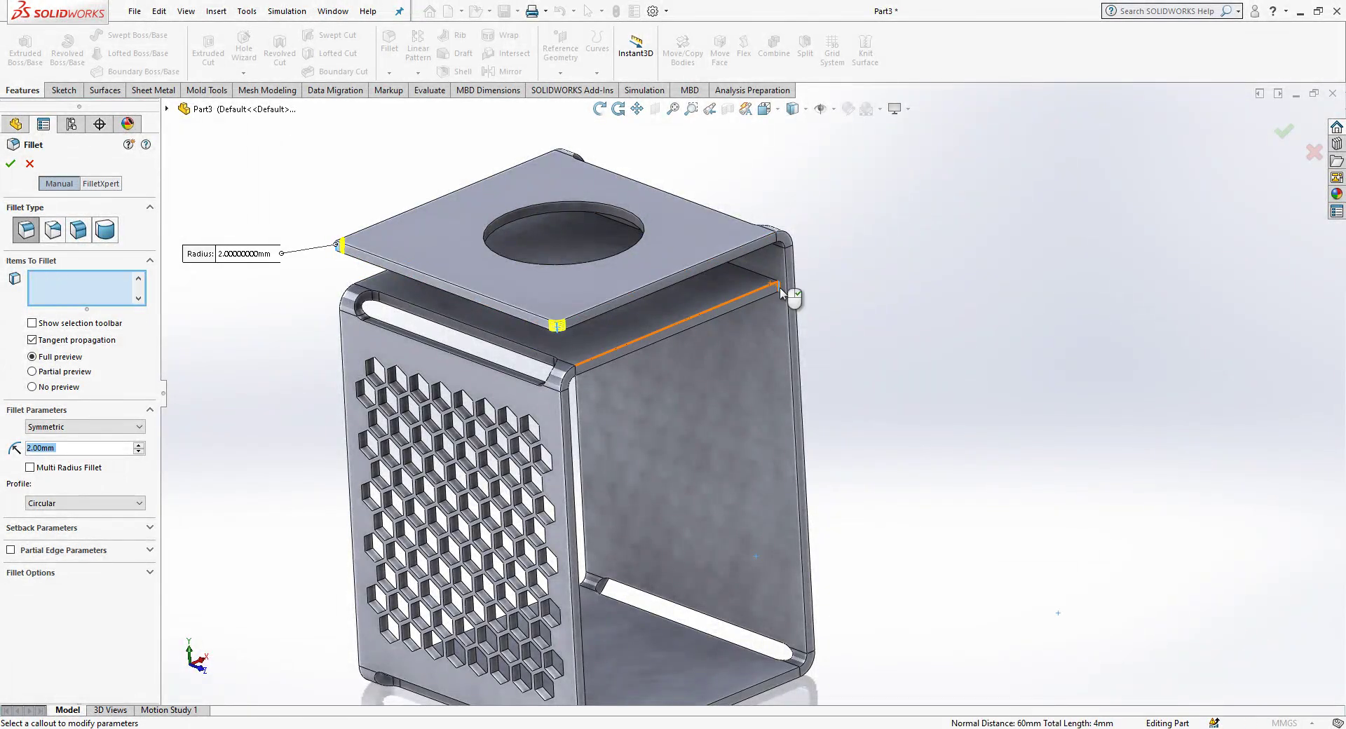
scroll(684, 328, up, 1)
middle_drag(683, 328, 344, 325)
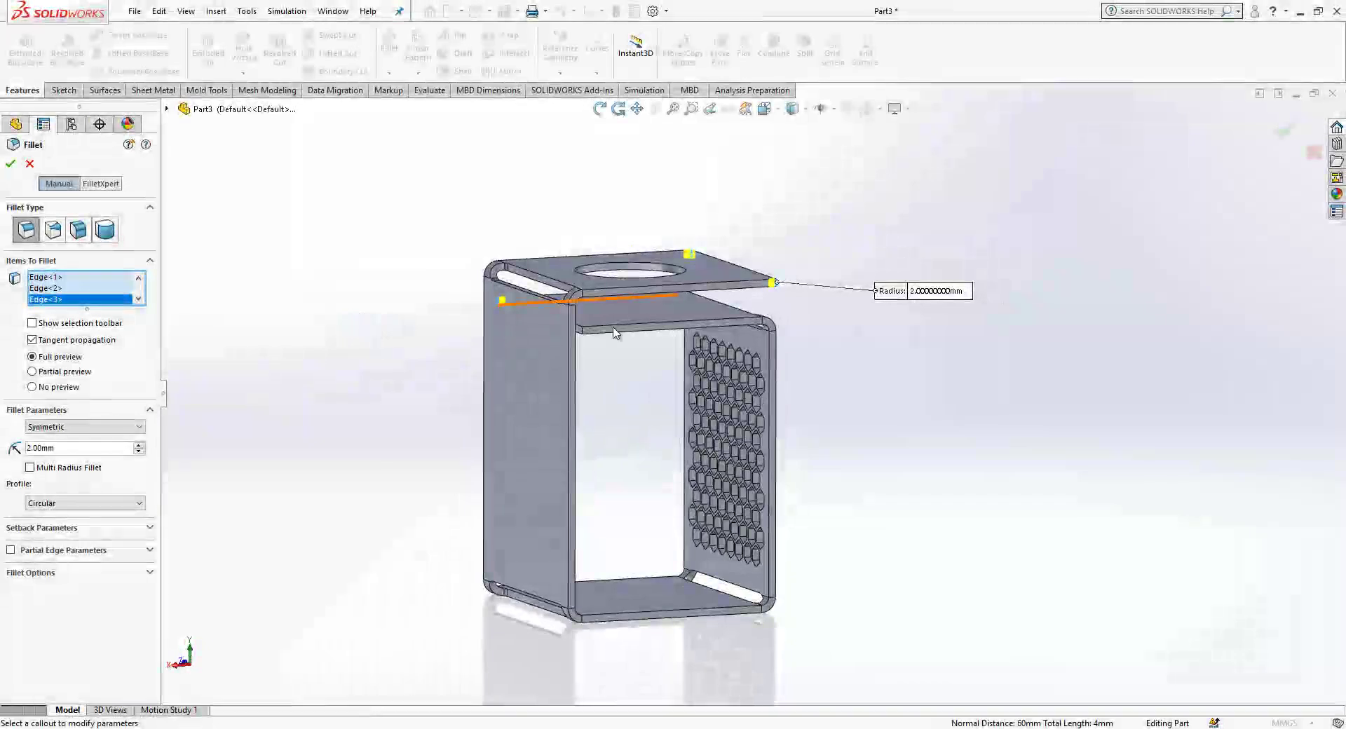
scroll(616, 330, down, 3)
click(550, 348)
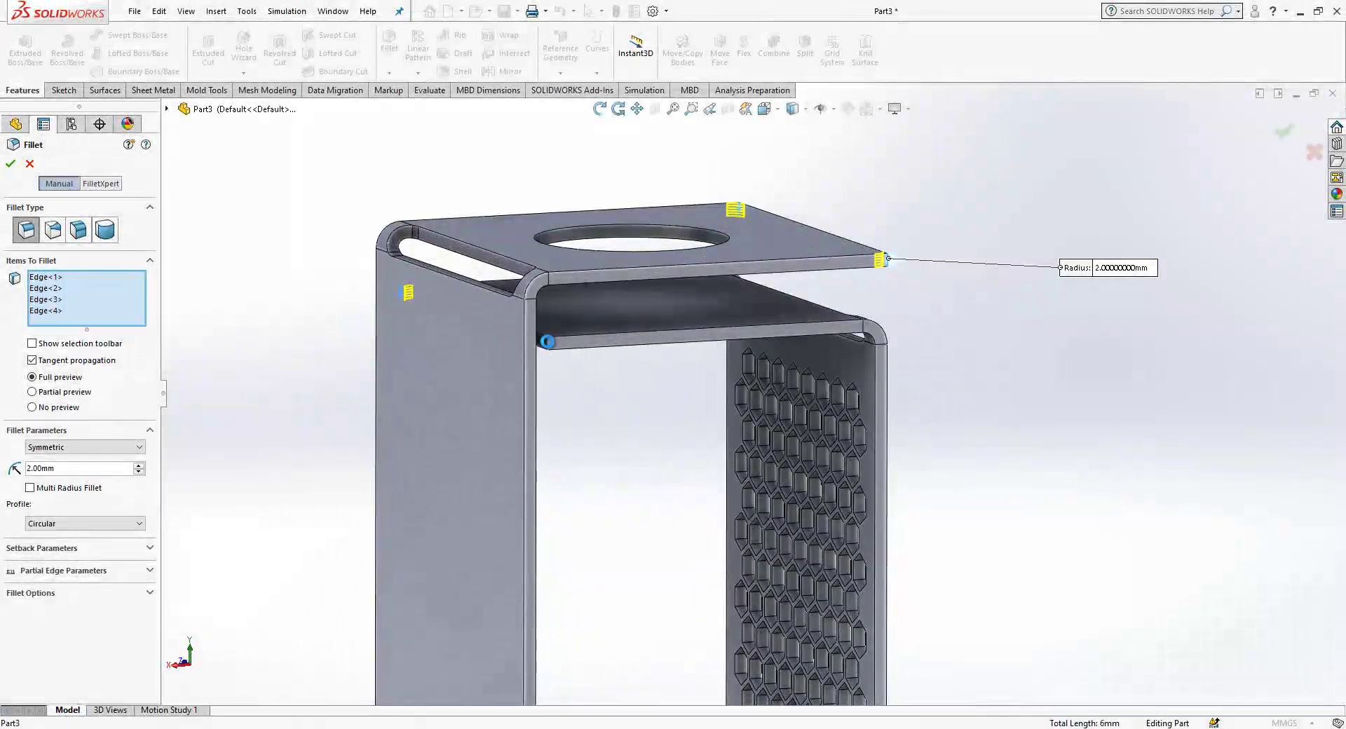
scroll(550, 348, up, 5)
middle_drag(550, 348, 410, 491)
scroll(336, 512, down, 2)
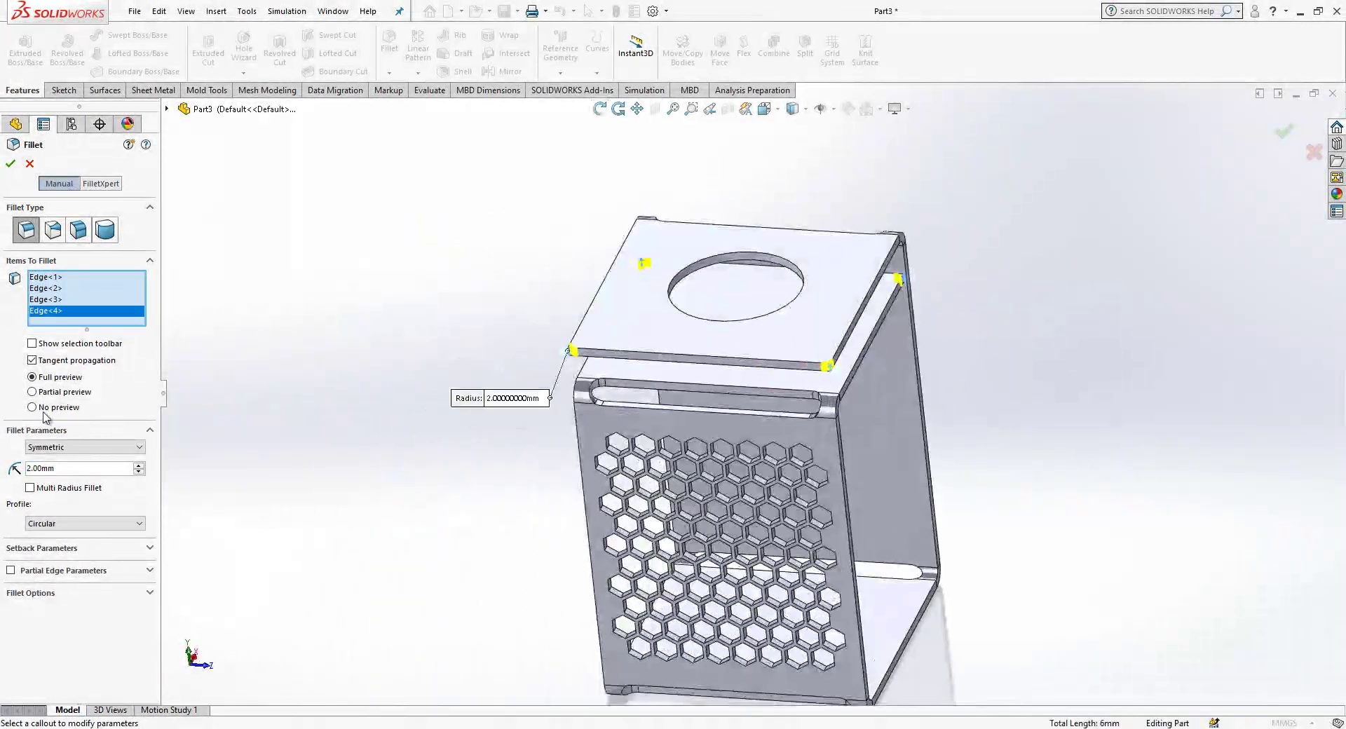
Step: Set the fillet radius to 3 mm and confirm
click(35, 469)
key(Return)
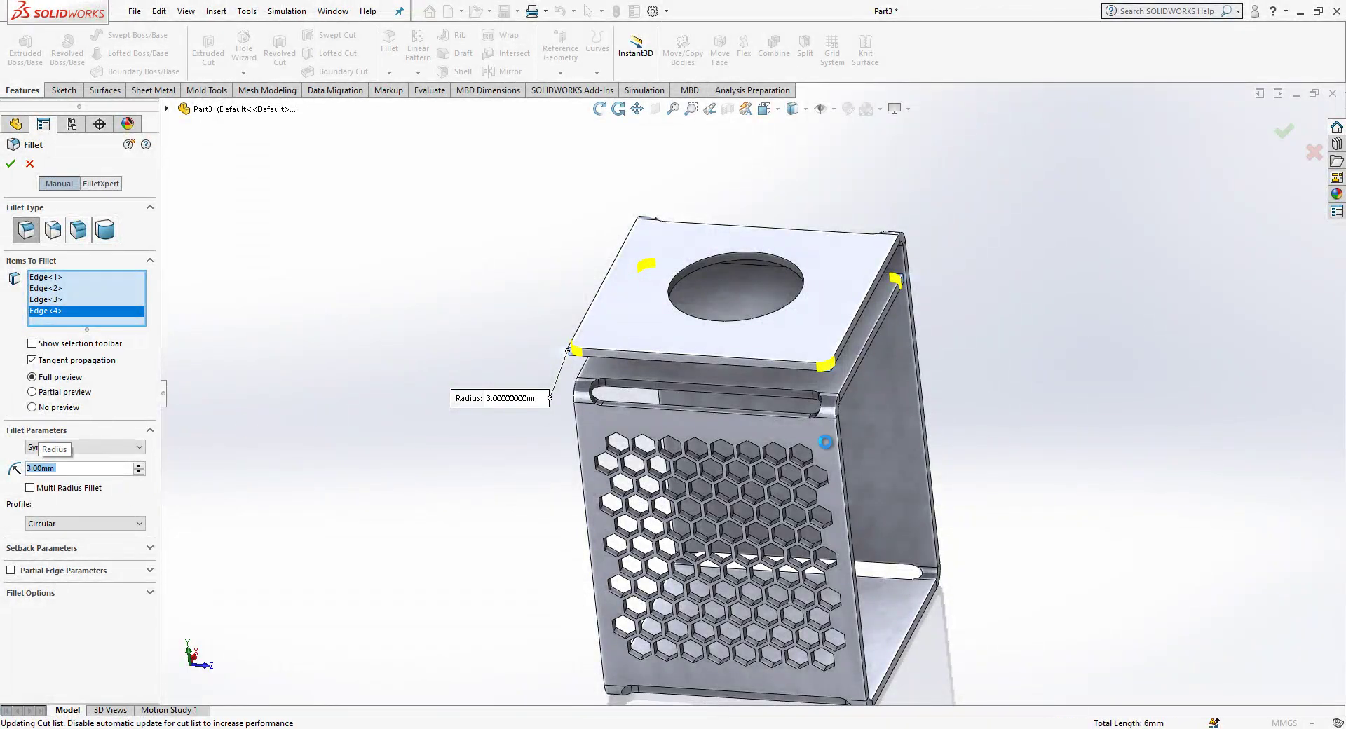
scroll(842, 497, up, 3)
middle_drag(843, 499, 810, 516)
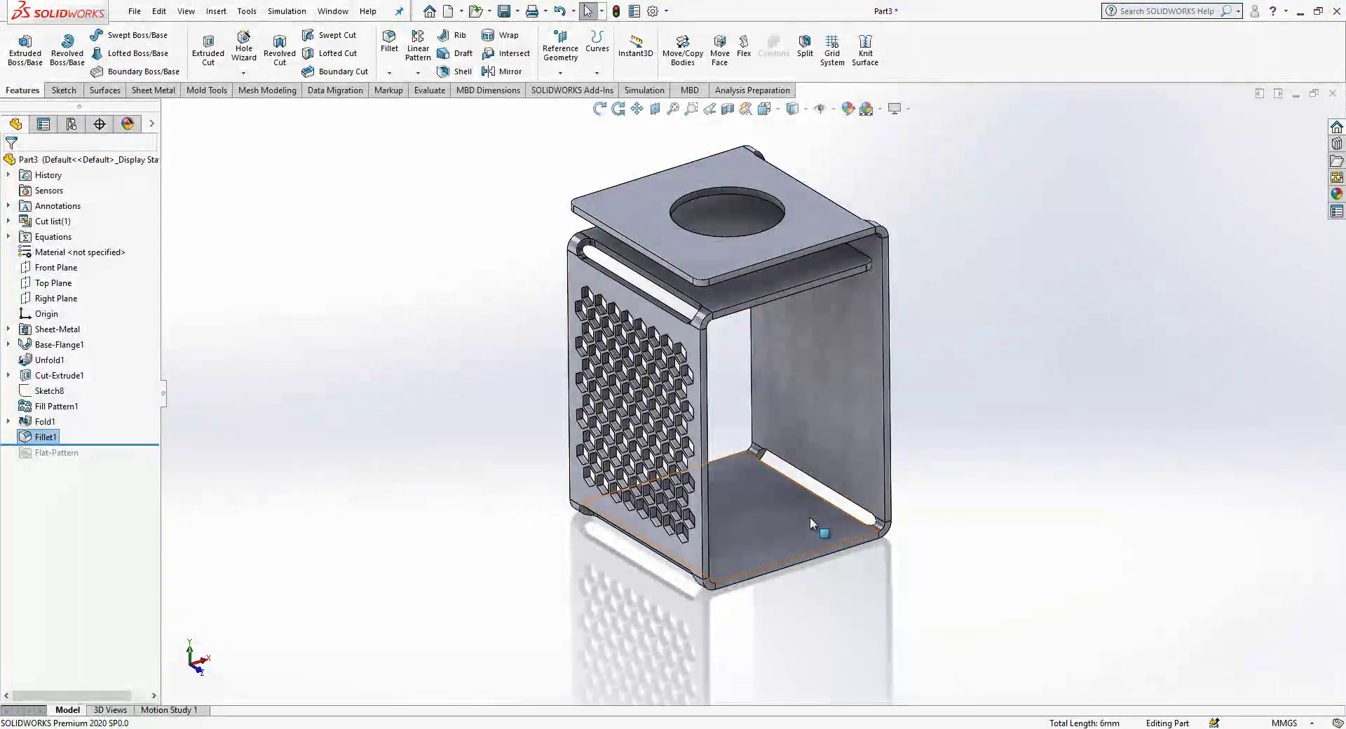